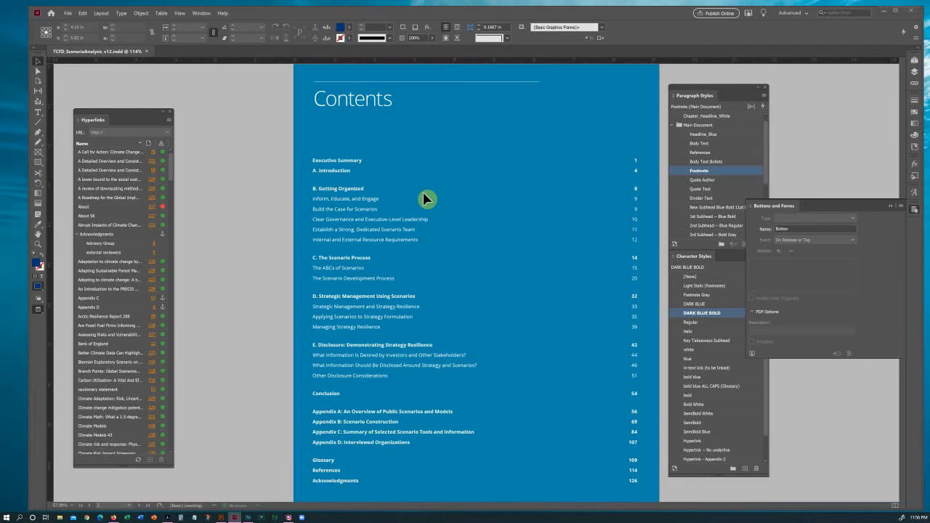
# Close the Buttons and Forms panel and switch to Normal screen mode to show frame edges and guides.
pyautogui.click(916, 212)
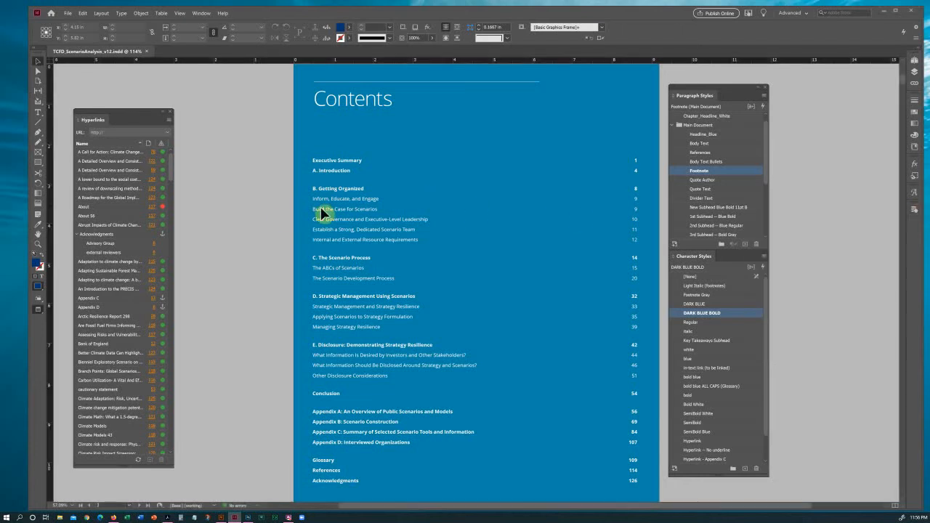
pyautogui.click(40, 312)
pyautogui.click(61, 320)
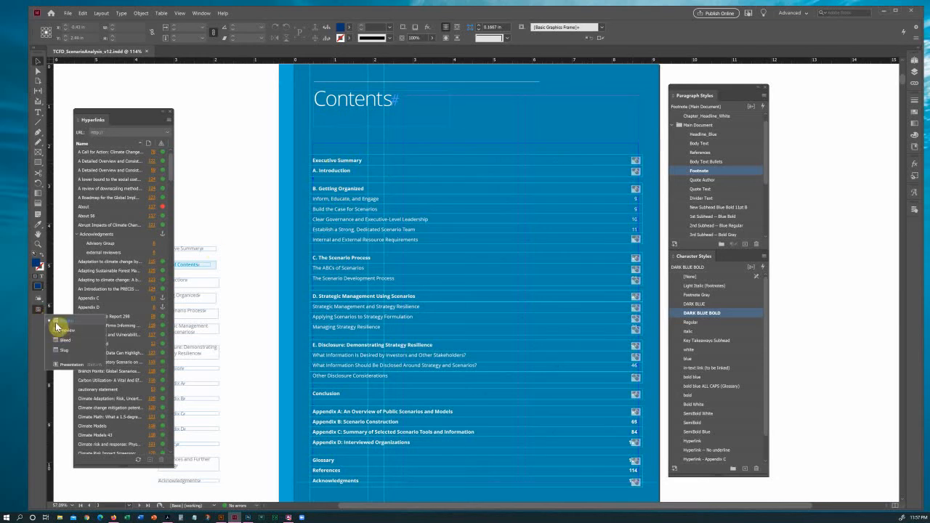
# Select the old button frame over the A. Introduction contents line and delete it.
pyautogui.click(40, 314)
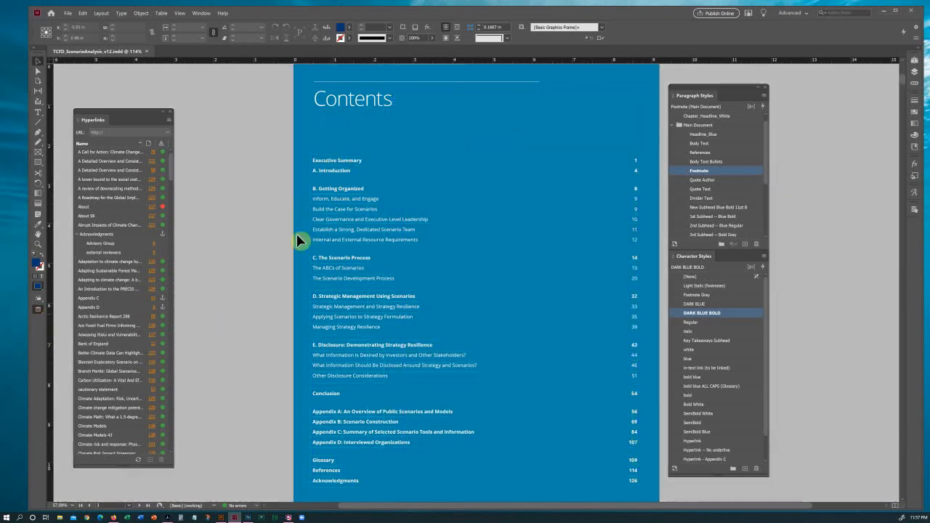
pyautogui.click(361, 175)
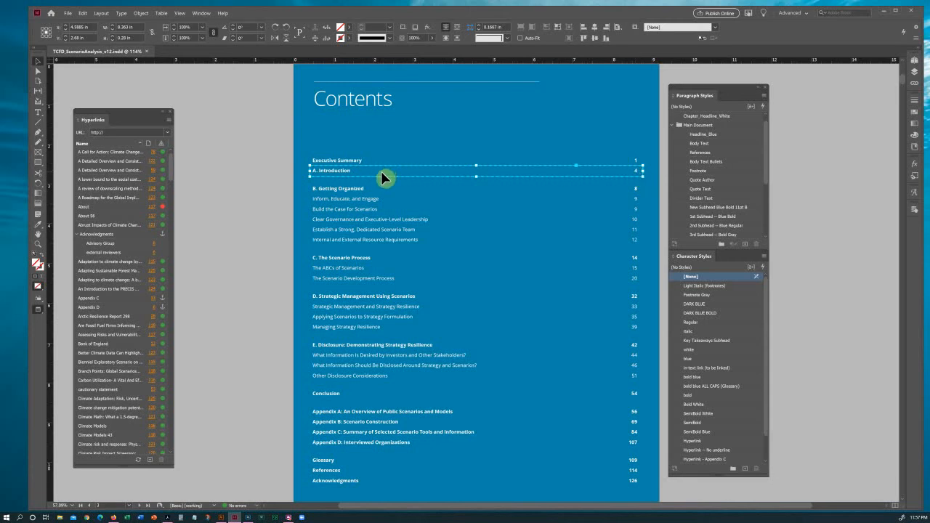
pyautogui.click(339, 181)
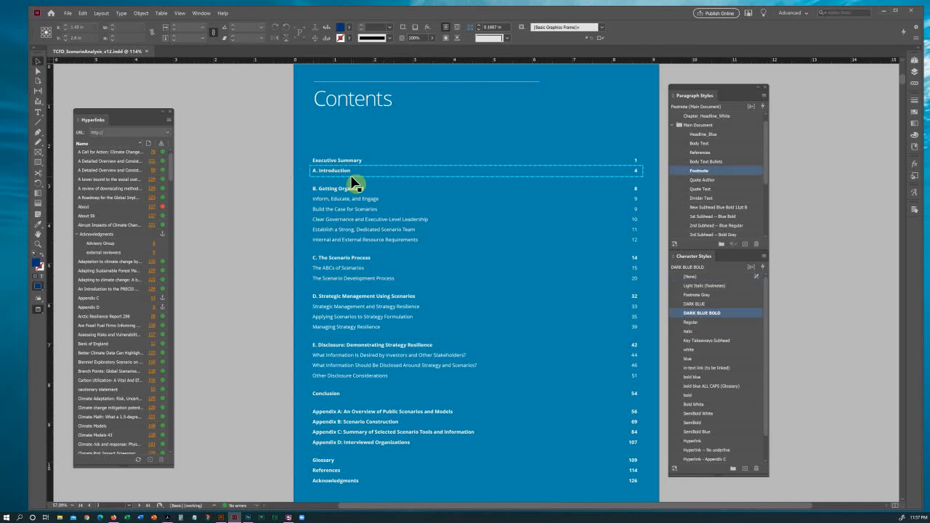
pyautogui.click(354, 182)
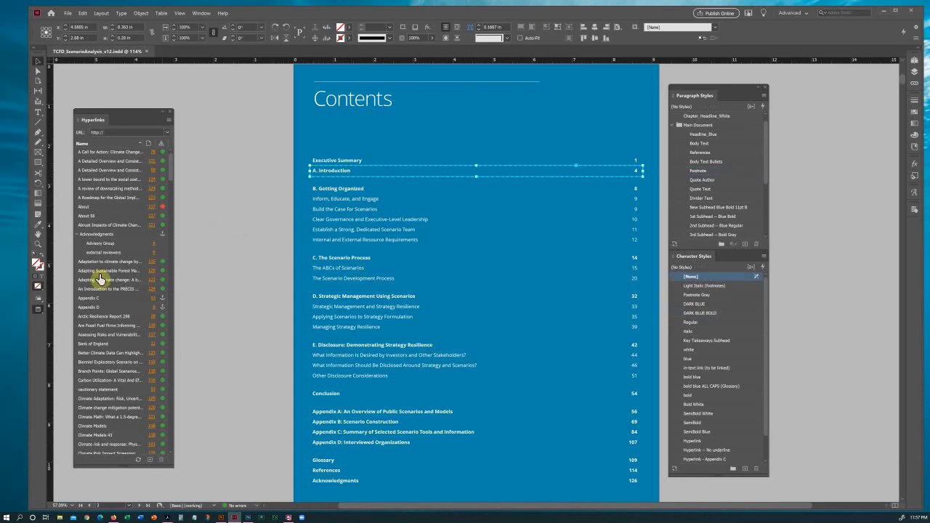
pyautogui.moveTo(38, 312); pyautogui.dragTo(71, 318)
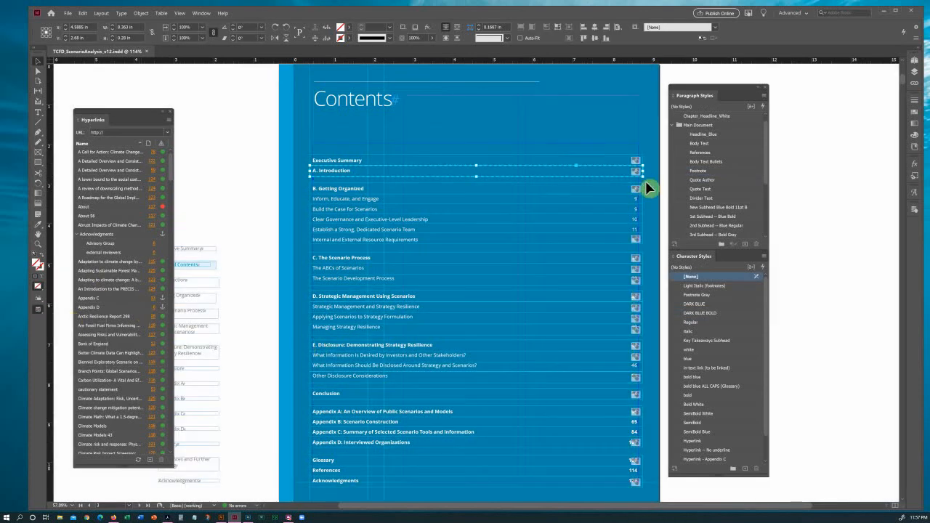
pyautogui.press('Delete')
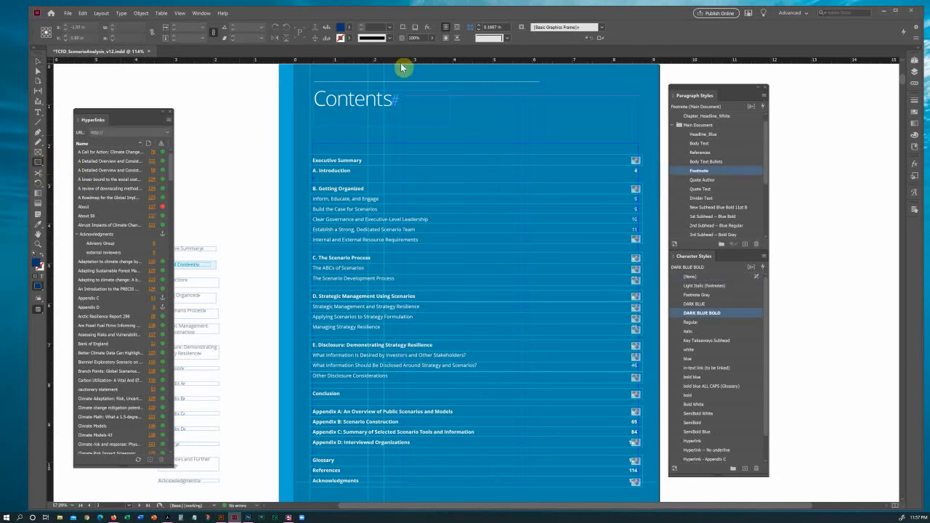
# Set Fill to [None] and draw an 8.273 × 0.28 in frame across the A. Introduction line.
pyautogui.click(349, 27)
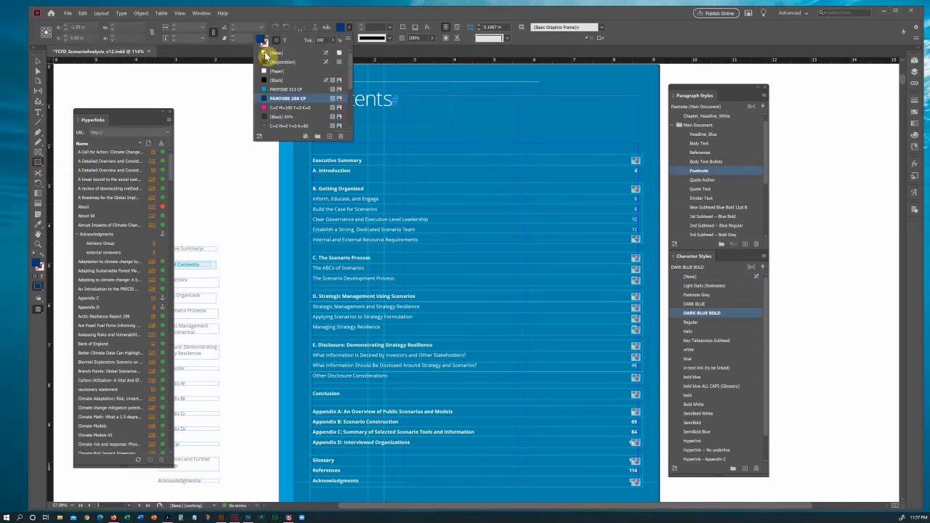
pyautogui.click(267, 52)
pyautogui.click(340, 33)
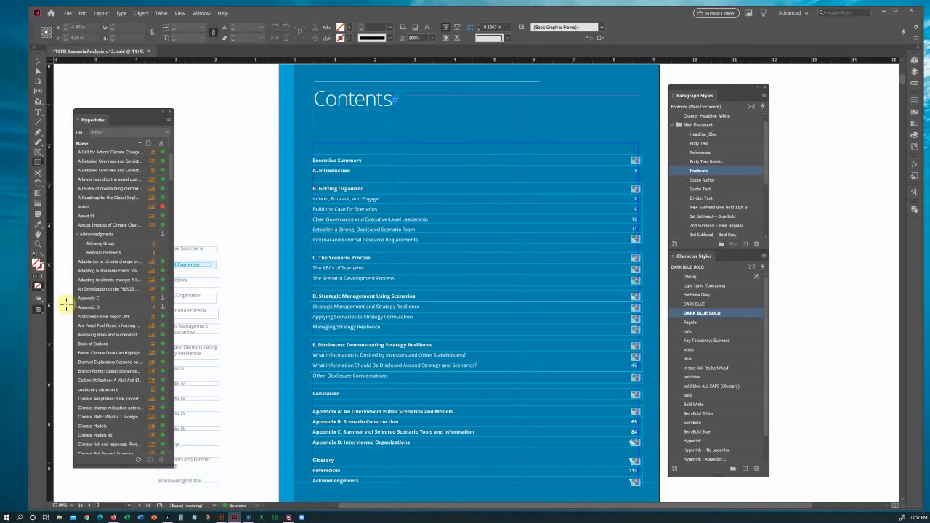
pyautogui.click(915, 76)
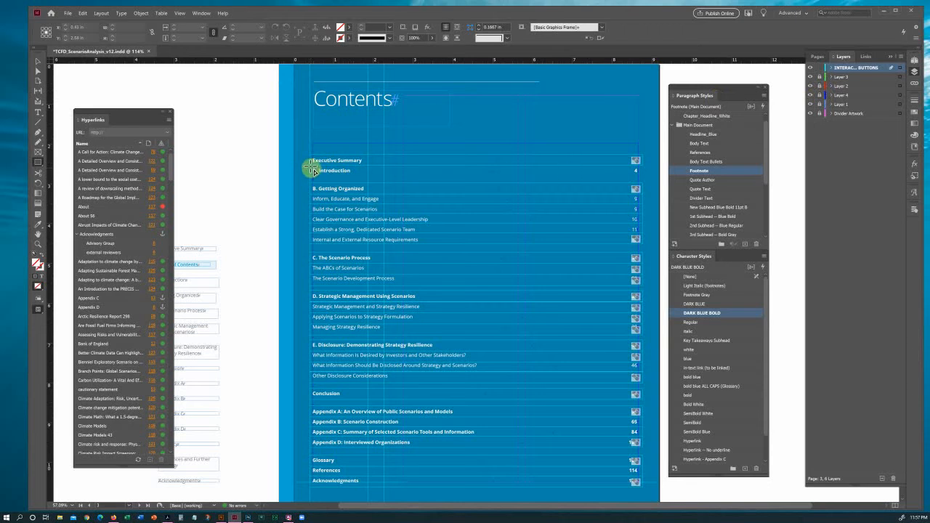
pyautogui.moveTo(313, 170); pyautogui.dragTo(643, 182)
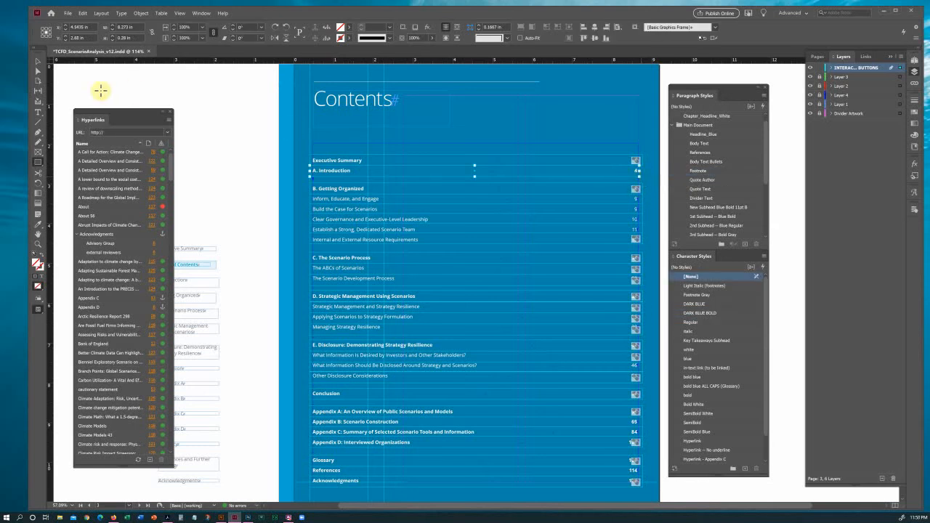
# Convert the new A. Introduction frame to a Button type in Buttons and Forms, creating Button 2.
pyautogui.click(37, 61)
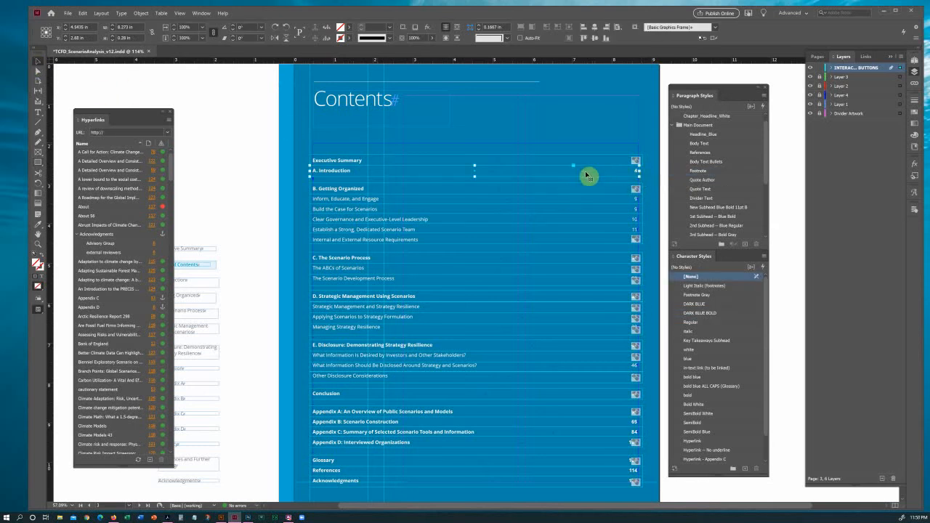
pyautogui.click(915, 212)
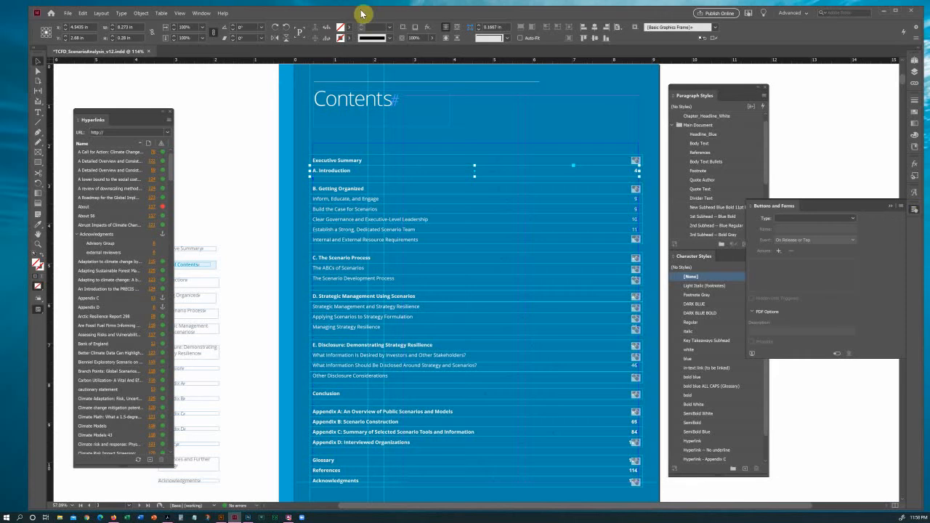
pyautogui.click(202, 13)
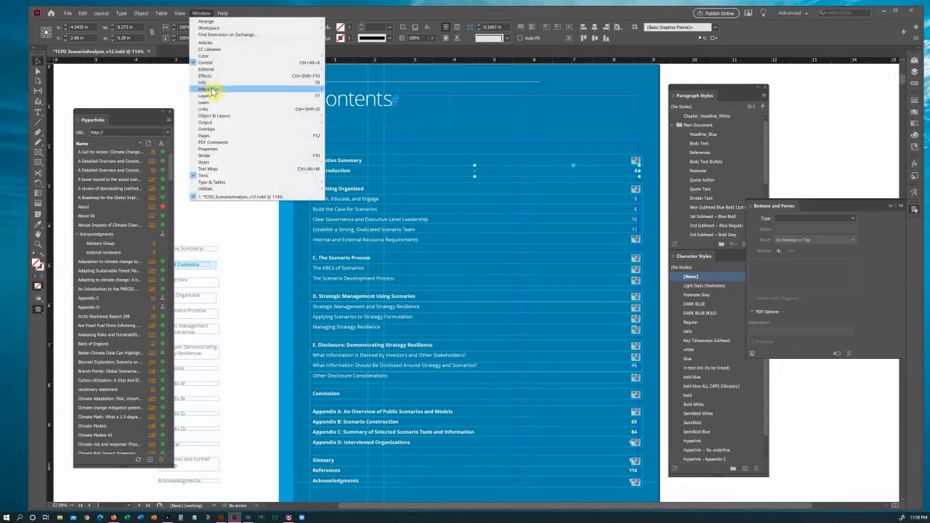
pyautogui.moveTo(214, 88)
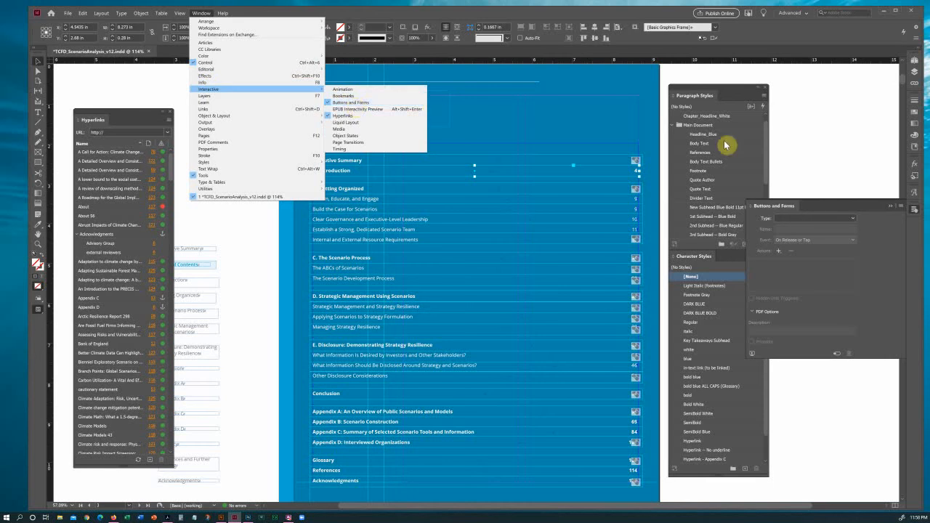
pyautogui.click(854, 208)
pyautogui.click(853, 218)
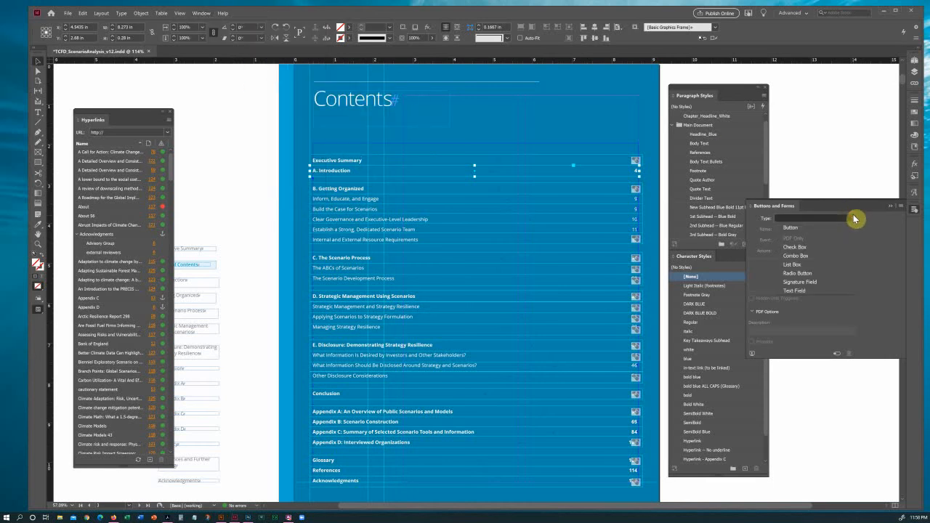
pyautogui.click(791, 230)
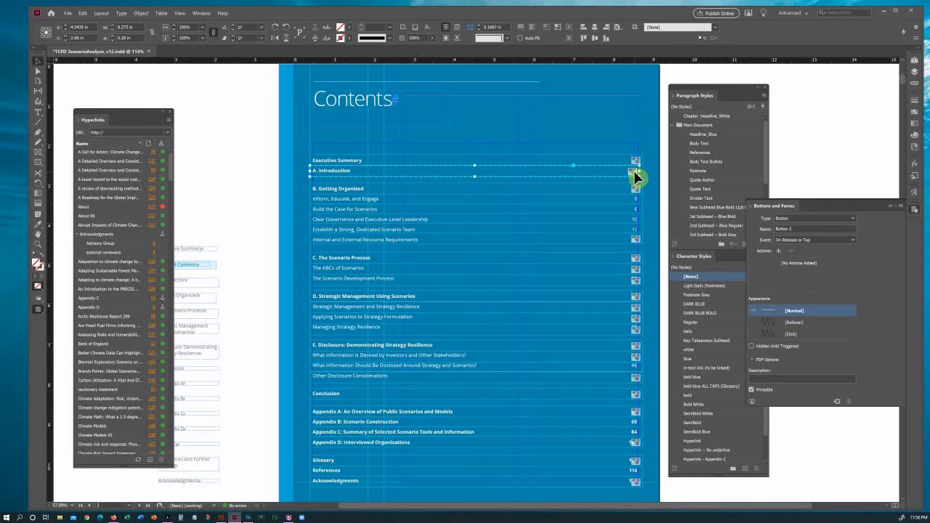
# Widen the A. Introduction button slightly and rename it INTRO.
pyautogui.moveTo(637, 171); pyautogui.dragTo(642, 172)
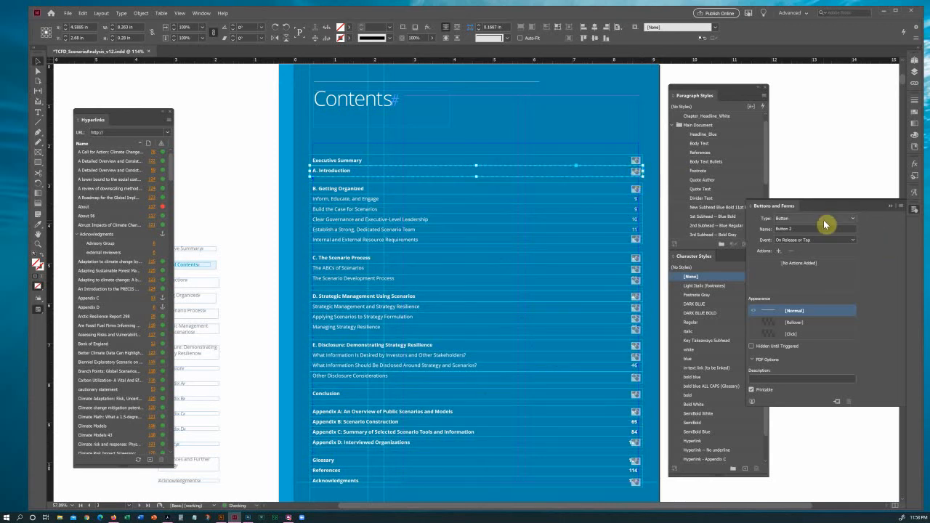
pyautogui.moveTo(773, 231); pyautogui.dragTo(858, 234)
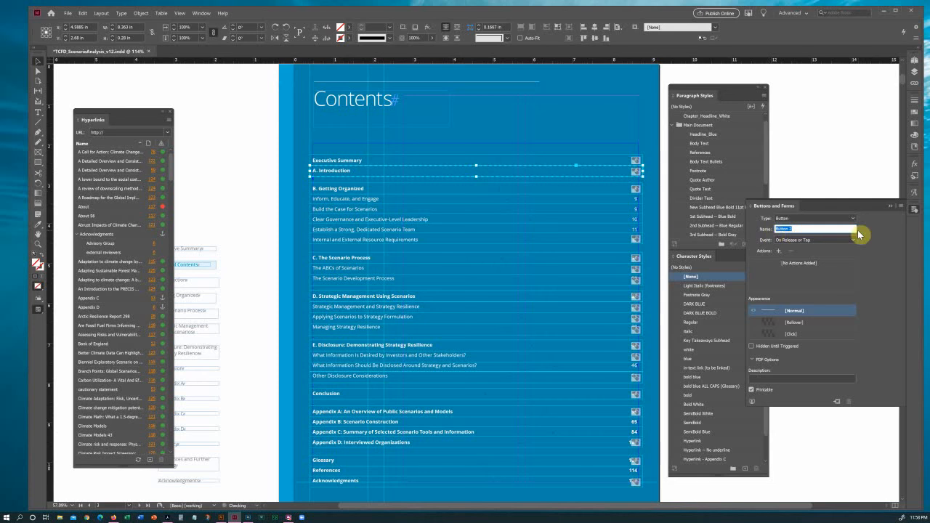
pyautogui.write('INTRO')
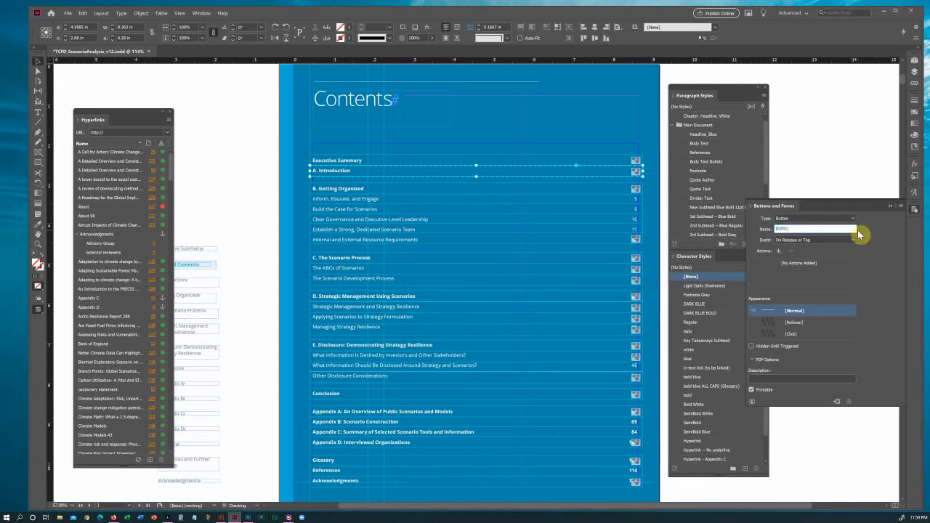
# Give INTRO a Go To Destination action targeting A. Introduction at Inherit Zoom, then close the panel.
pyautogui.click(780, 253)
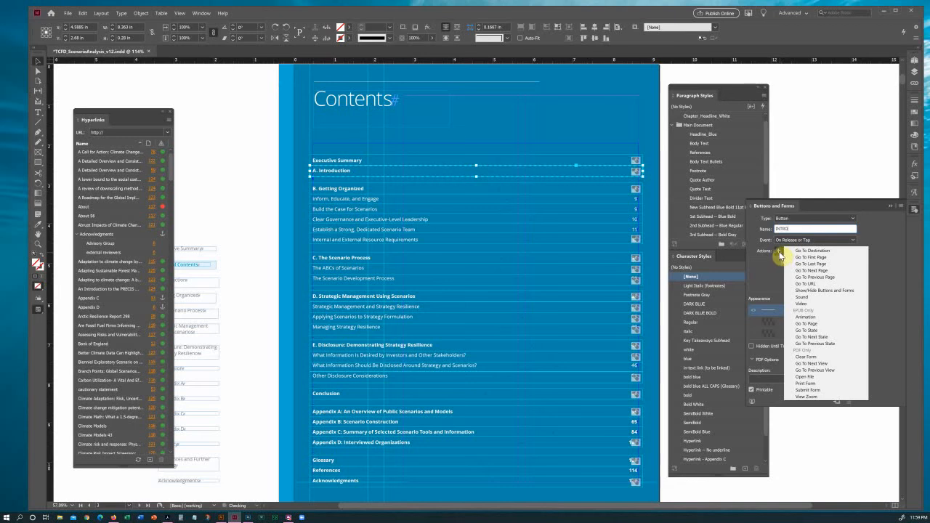
pyautogui.click(828, 251)
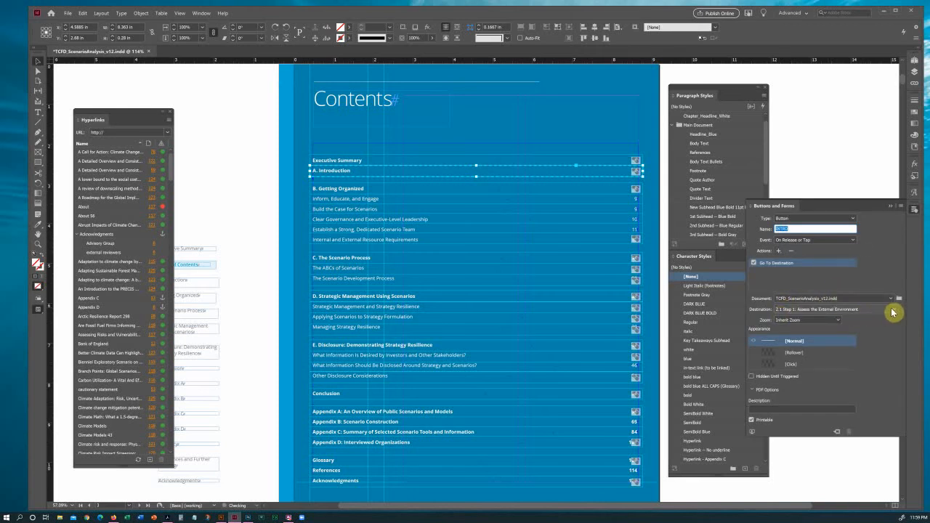
pyautogui.click(894, 311)
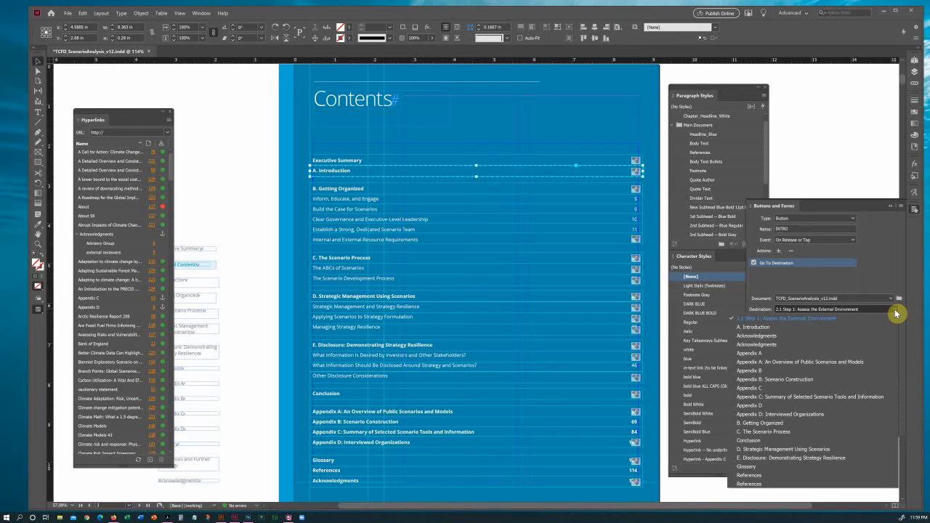
pyautogui.click(897, 313)
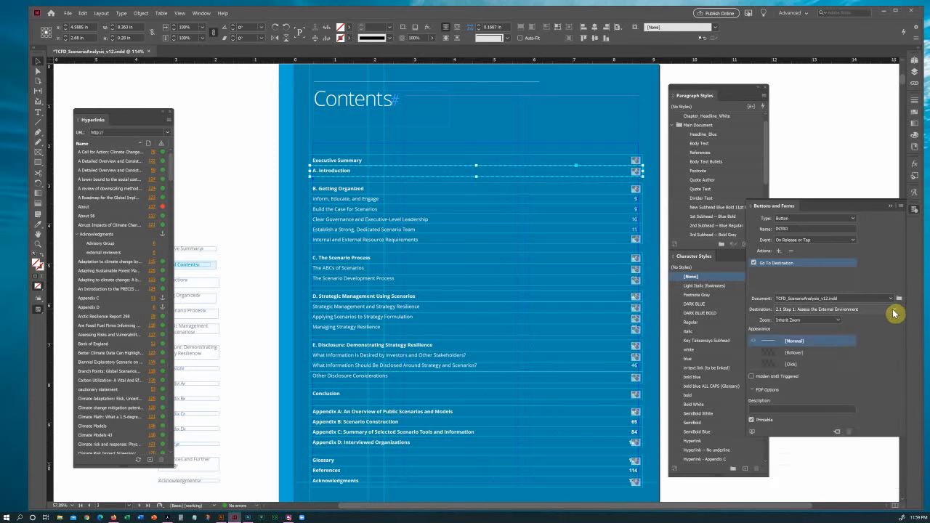
pyautogui.click(897, 313)
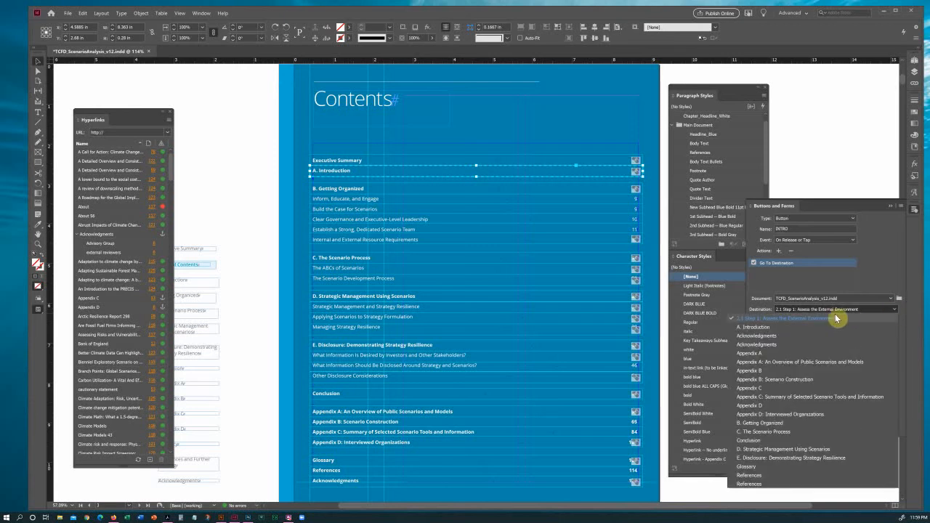
pyautogui.click(752, 328)
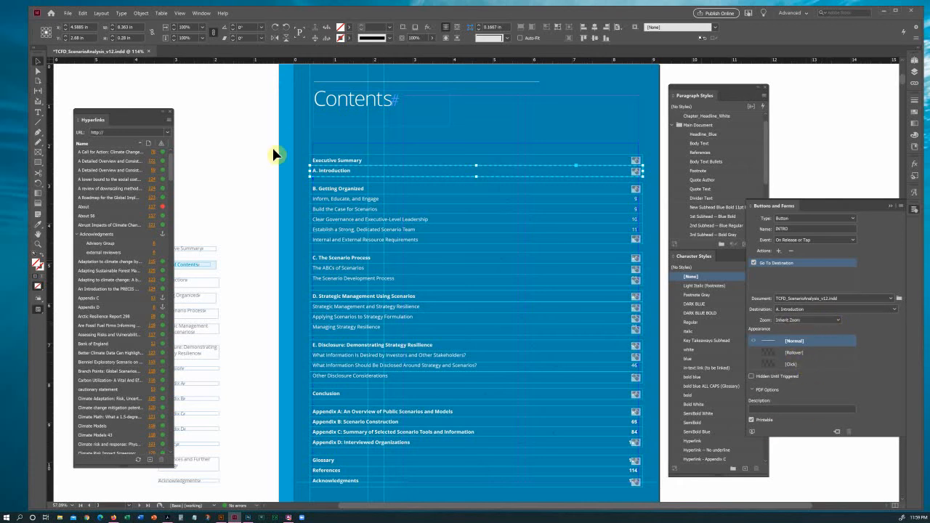
pyautogui.click(662, 178)
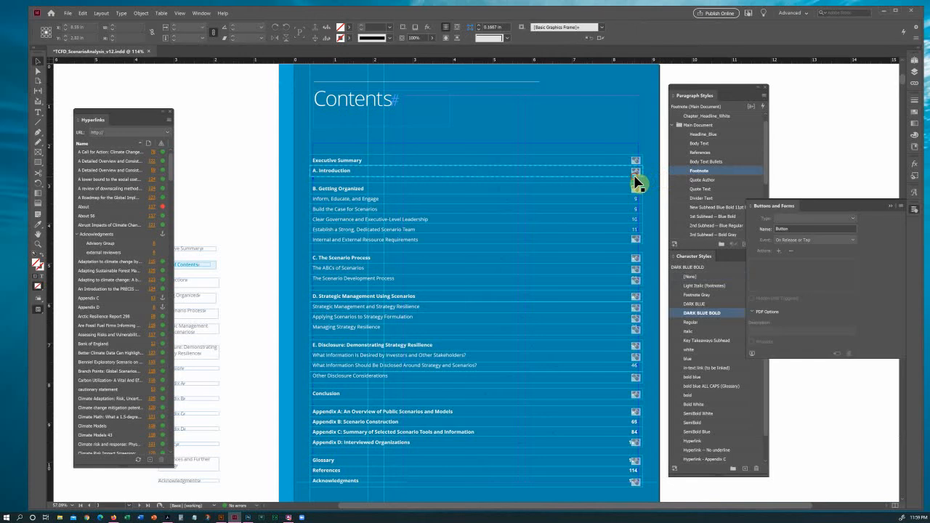
pyautogui.click(638, 175)
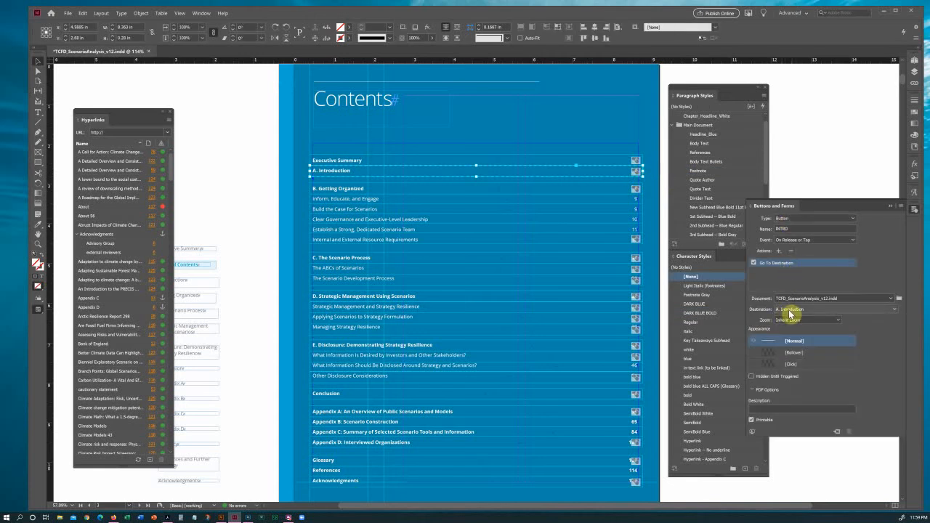
pyautogui.click(276, 208)
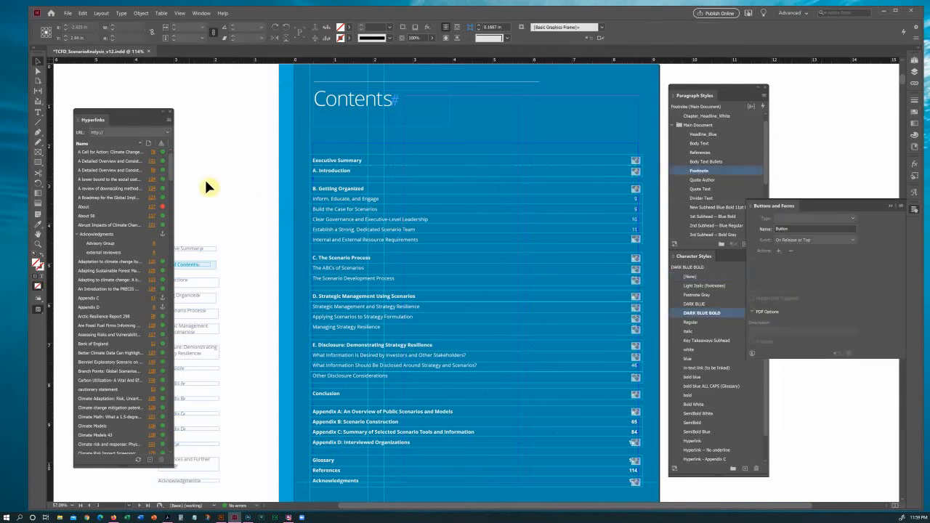
pyautogui.click(916, 209)
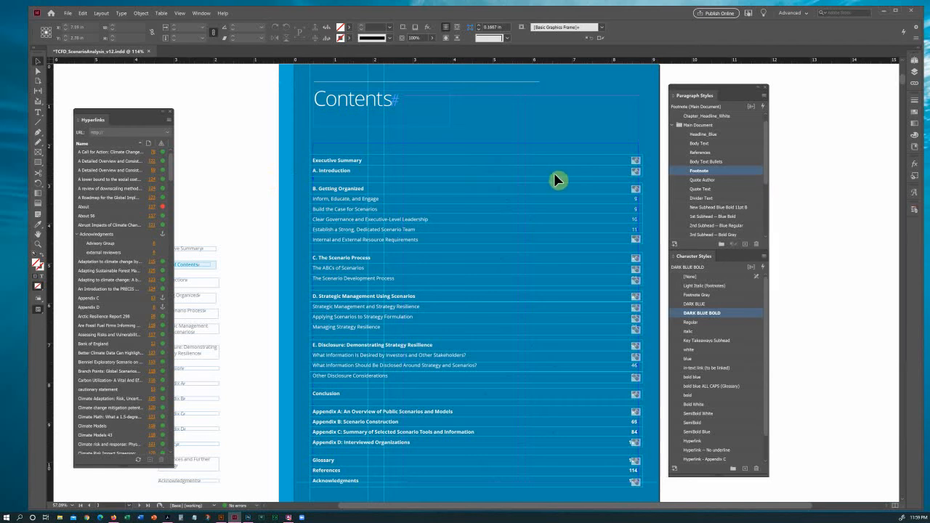
# Show the Bookmarks panel beside Hyperlinks and go to the A. Introduction divider page.
pyautogui.click(197, 14)
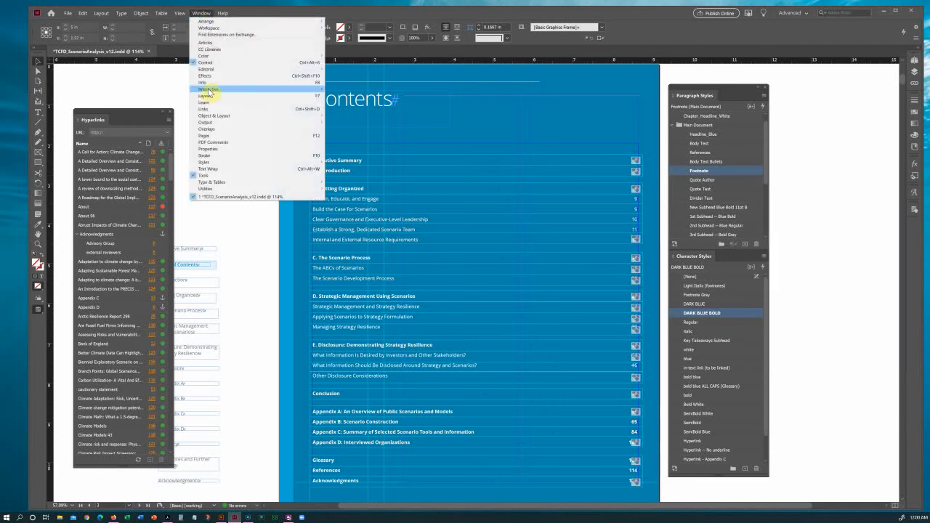
pyautogui.moveTo(208, 88)
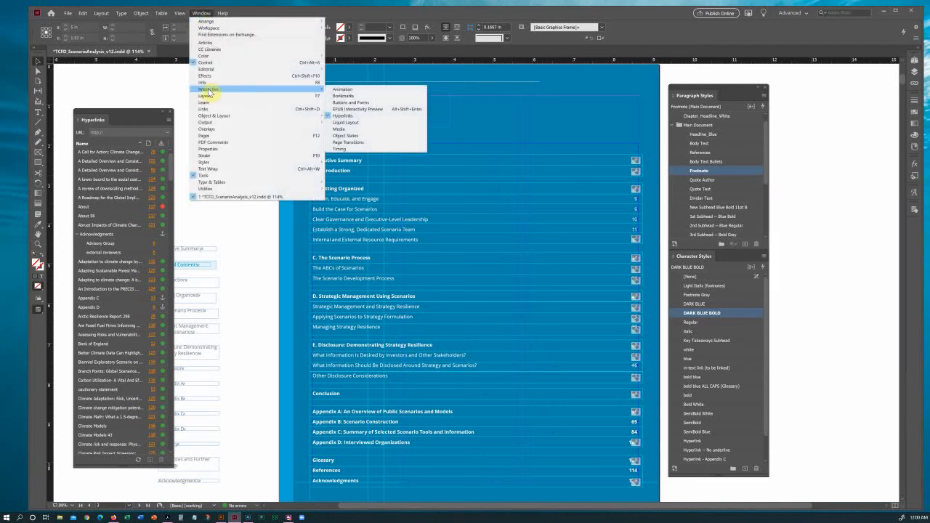
pyautogui.click(349, 95)
pyautogui.moveTo(106, 170); pyautogui.dragTo(221, 170)
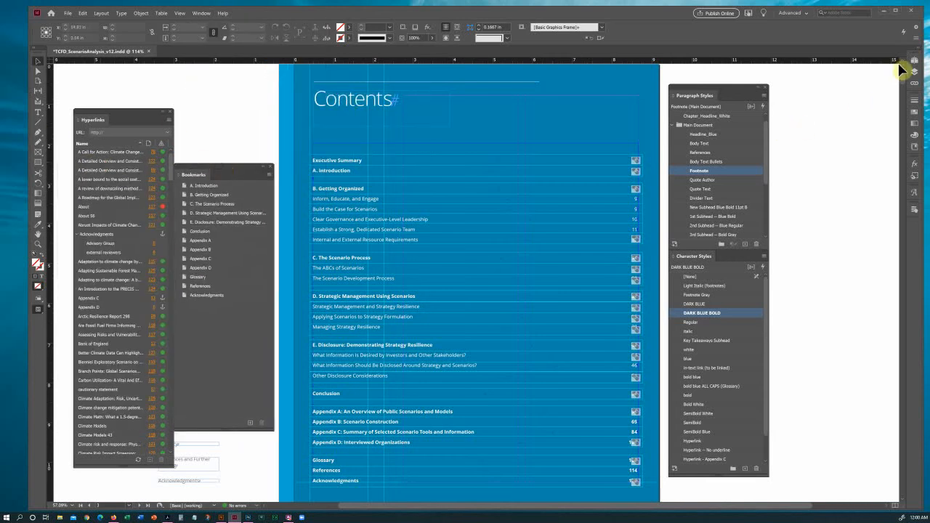
pyautogui.click(914, 65)
pyautogui.click(914, 64)
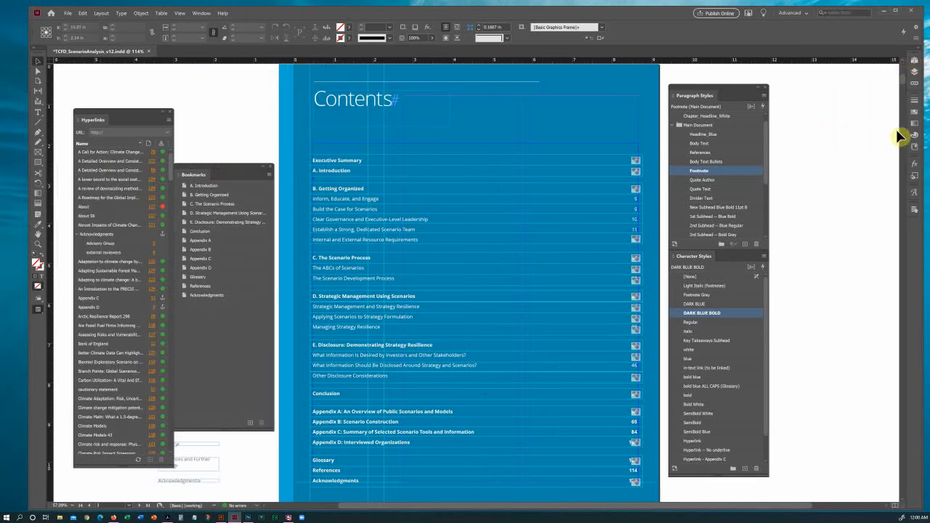
pyautogui.click(915, 64)
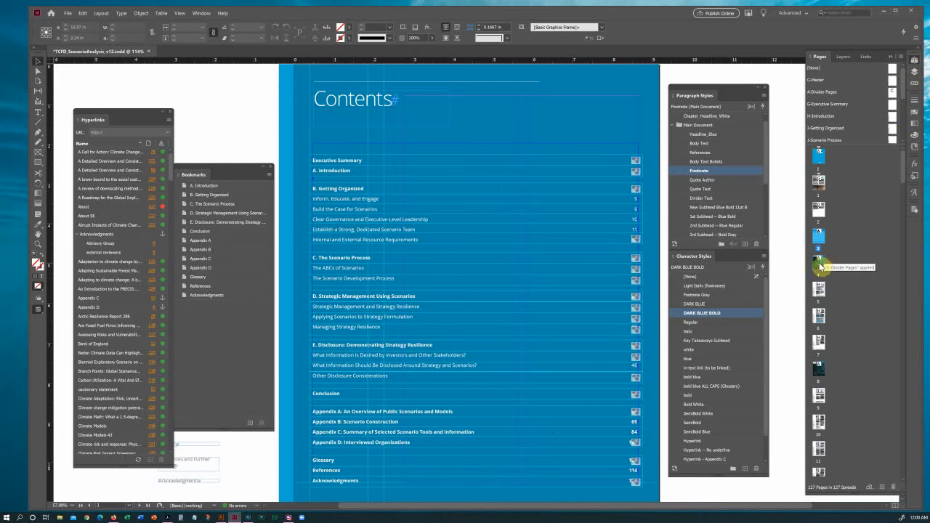
pyautogui.doubleClick(821, 266)
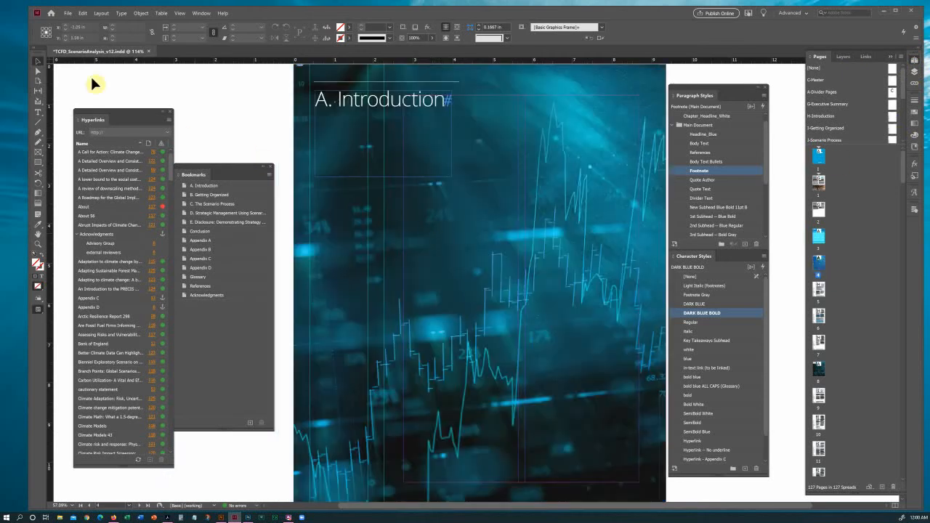
# Delete the old A. Introduction bookmark and add a new one named 'A. Introduction'.
pyautogui.click(245, 186)
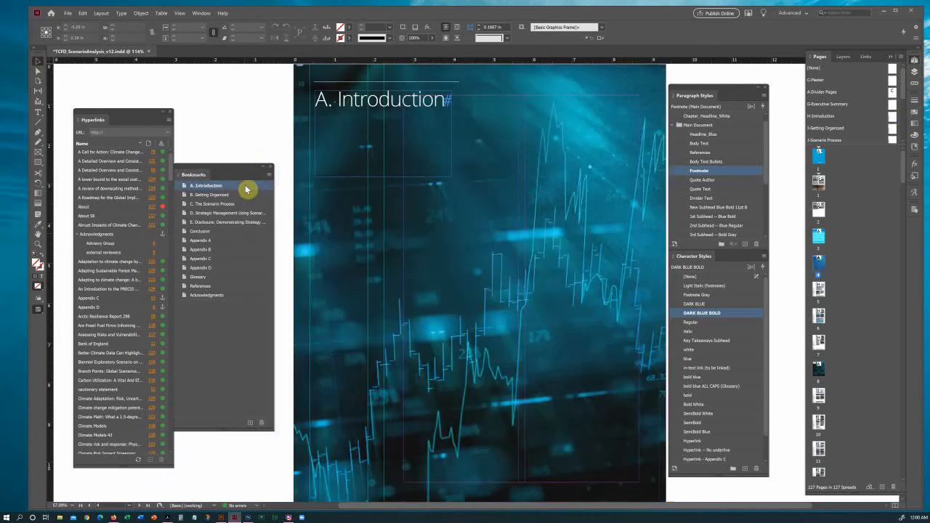
pyautogui.click(261, 425)
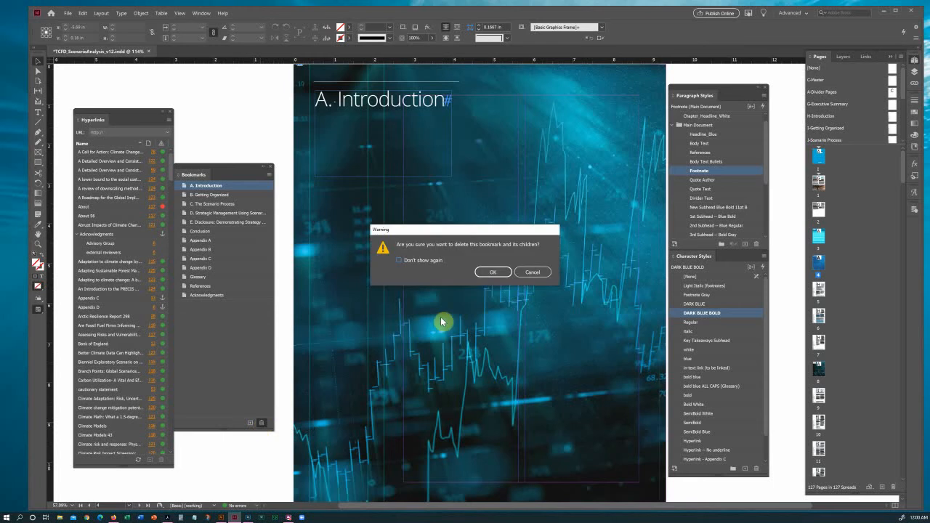
pyautogui.click(493, 274)
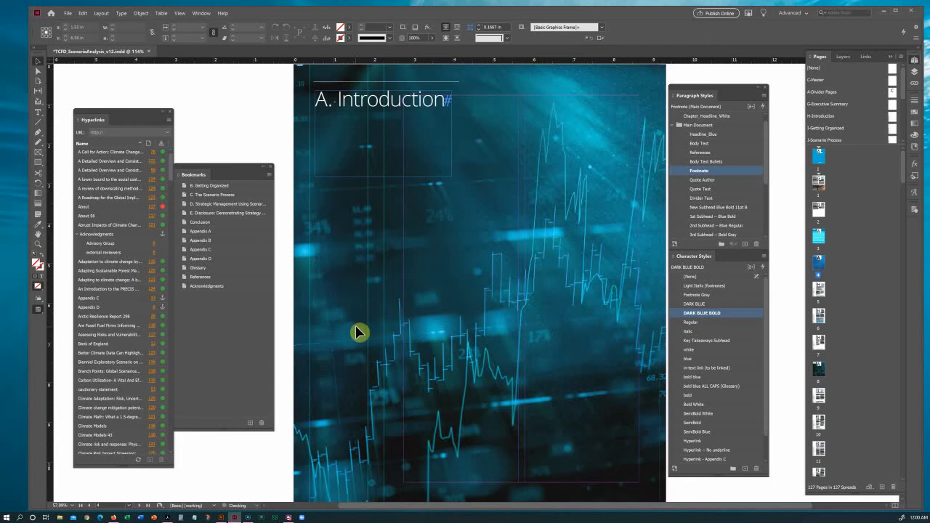
pyautogui.click(250, 425)
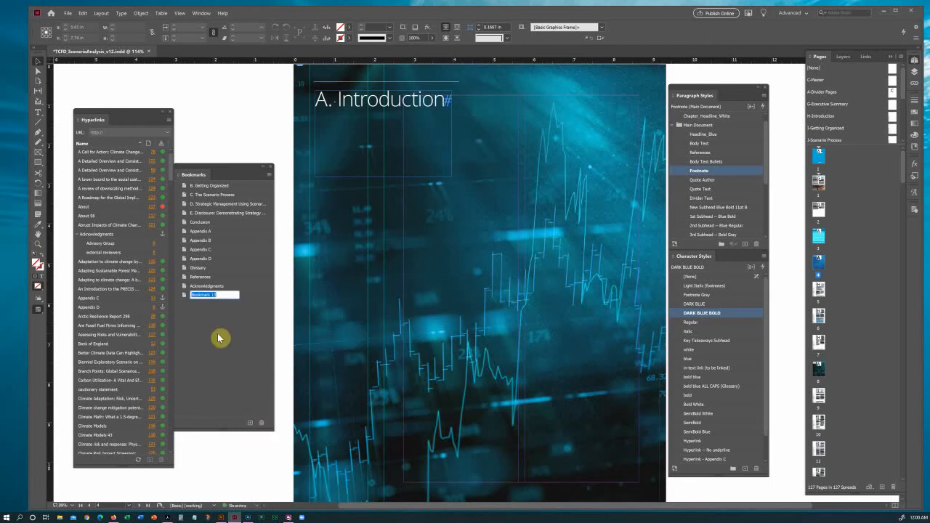
pyautogui.write('A. Introduction')
pyautogui.press('Return')
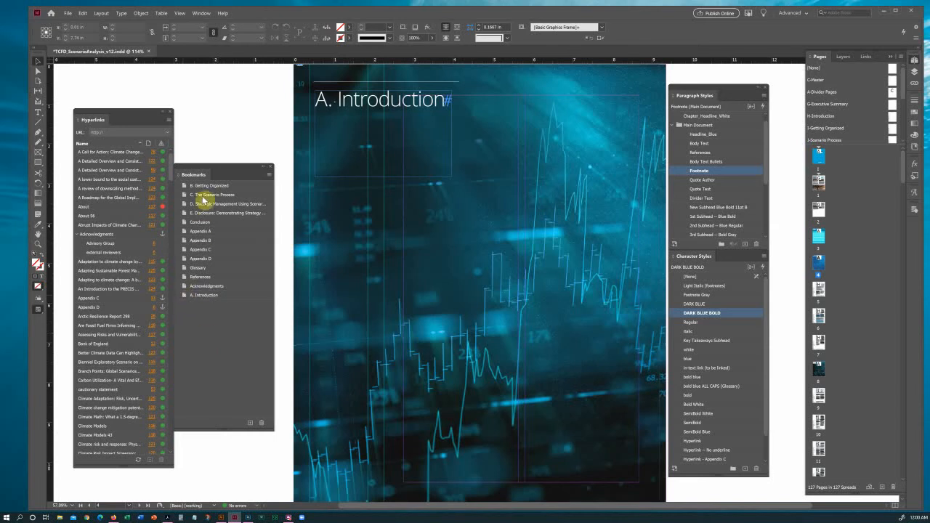
# Move the A. Introduction bookmark to the top level, first above B. Getting Organized.
pyautogui.click(226, 296)
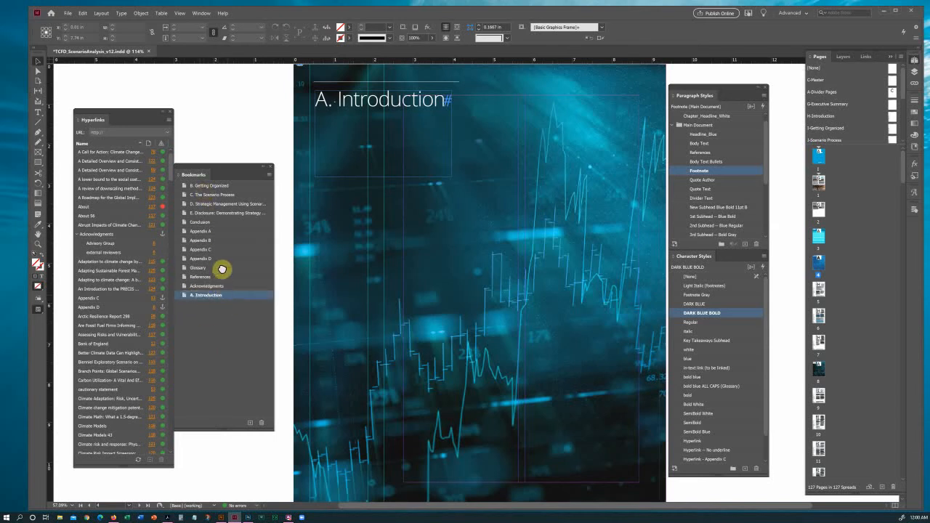
pyautogui.moveTo(220, 182); pyautogui.dragTo(220, 188)
pyautogui.click(180, 185)
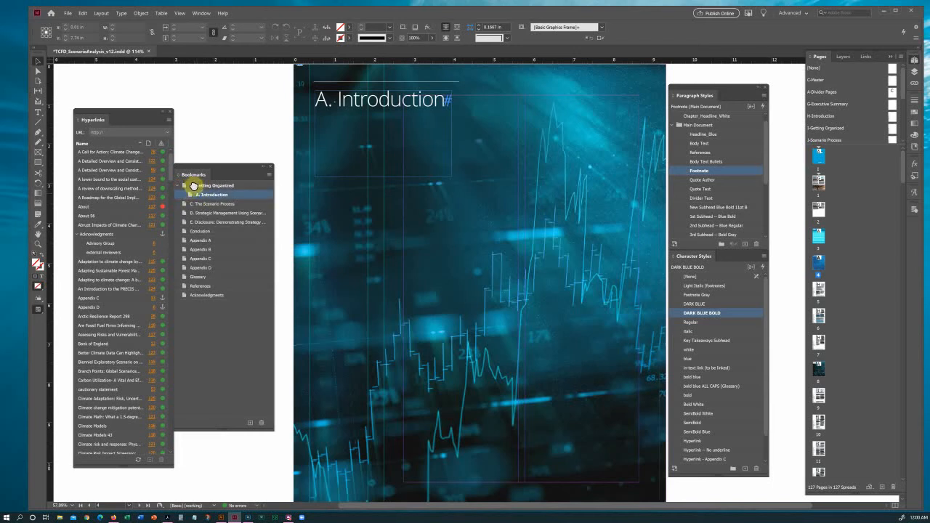
pyautogui.moveTo(195, 183); pyautogui.dragTo(192, 183)
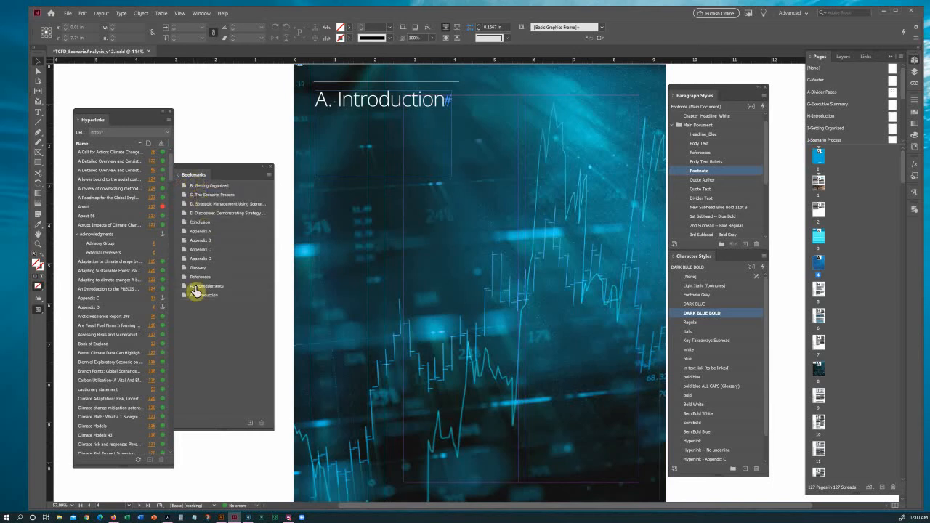
pyautogui.moveTo(196, 295); pyautogui.dragTo(183, 194)
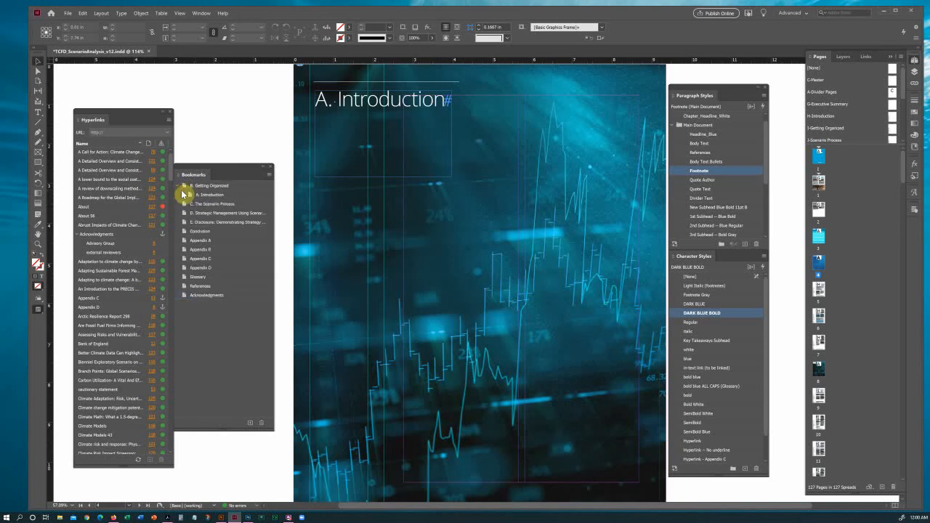
pyautogui.click(202, 188)
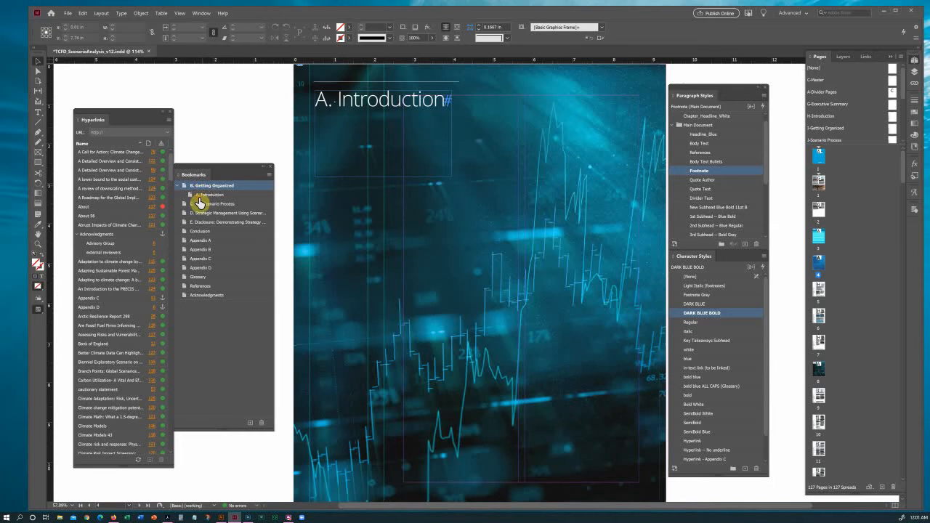
pyautogui.moveTo(200, 203); pyautogui.dragTo(201, 203)
pyautogui.click(538, 272)
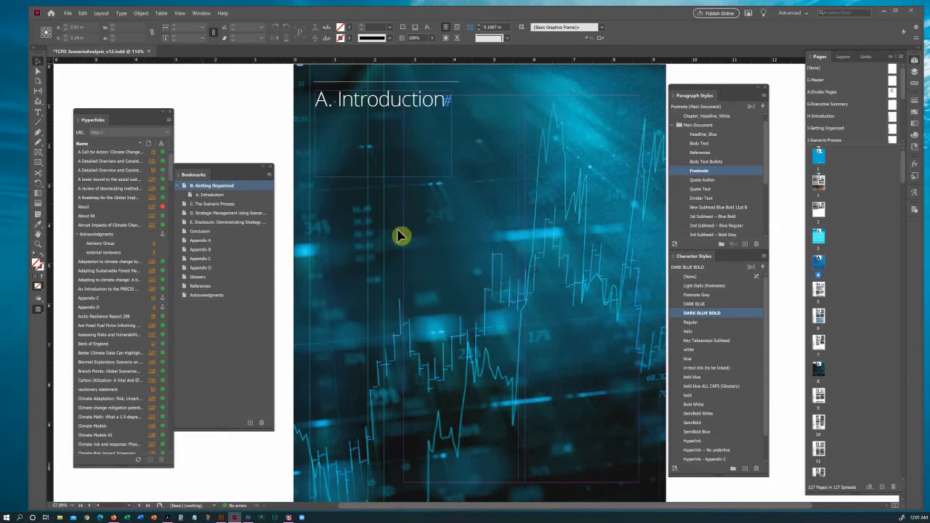
pyautogui.click(203, 195)
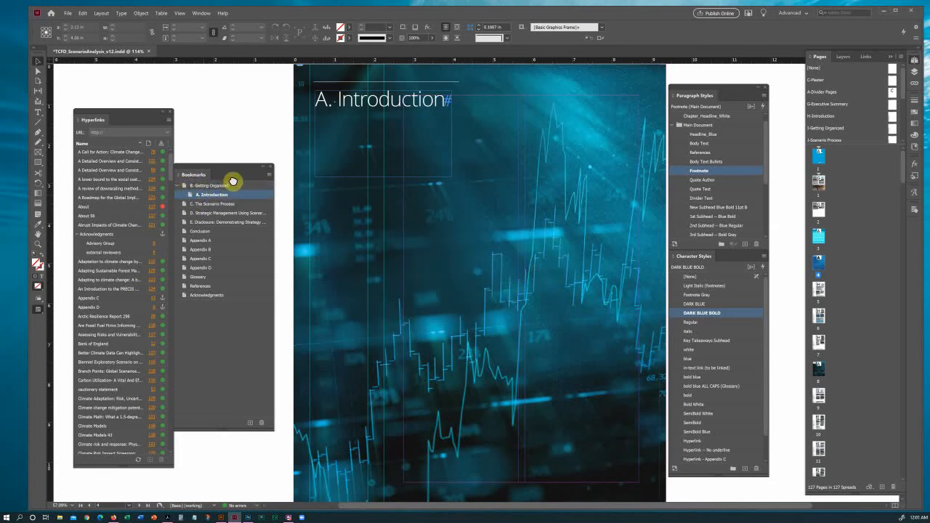
pyautogui.click(279, 372)
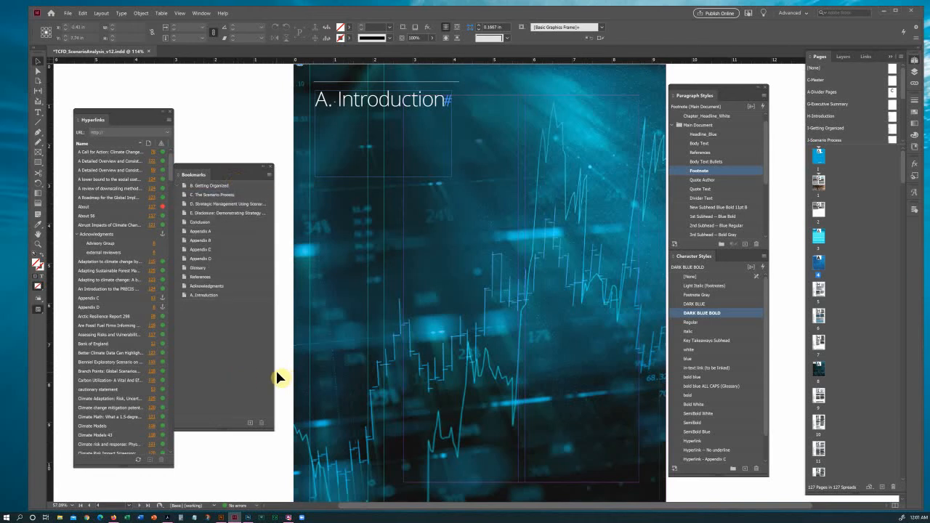
pyautogui.hotkey('ctrl', 'z')
pyautogui.hotkey('ctrl', 'z')
pyautogui.hotkey('ctrl', 'z')
pyautogui.click(237, 376)
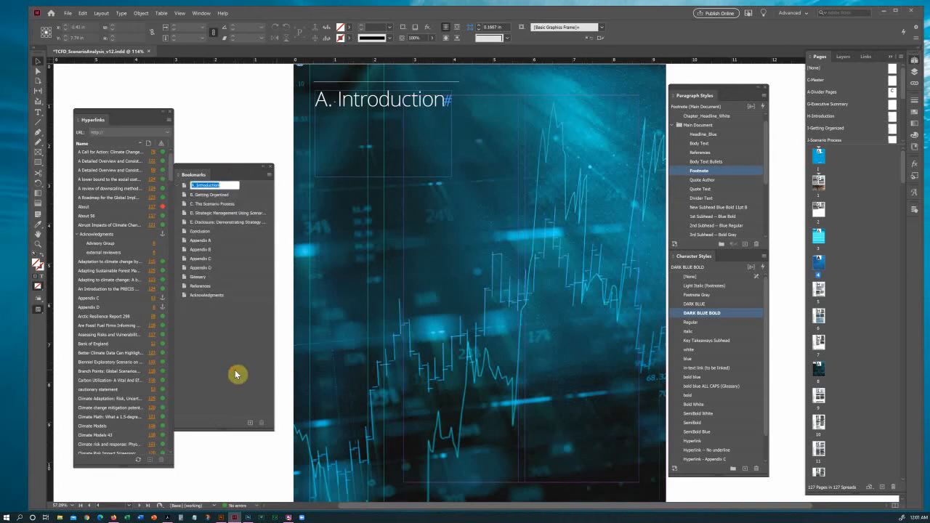
pyautogui.click(226, 186)
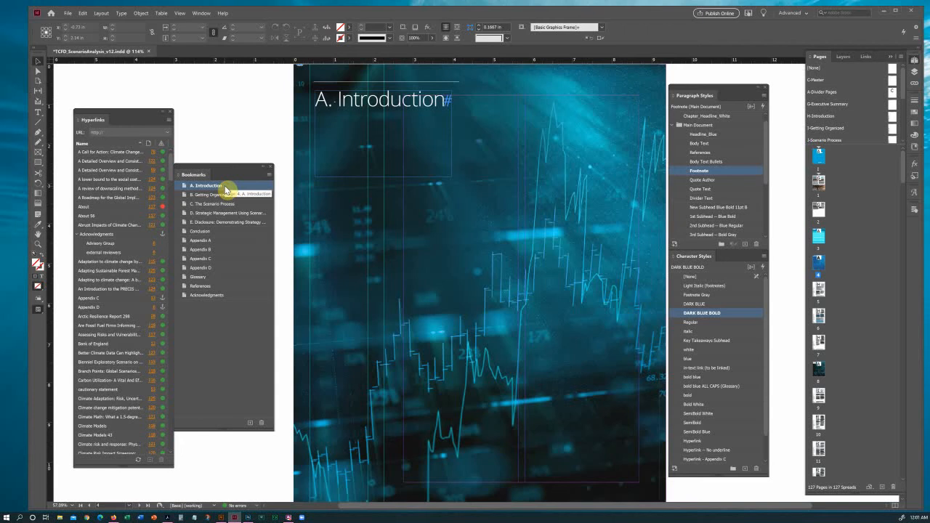
# Visit the Introduction, cover and Contents pages, then go to the B. Getting Organized spread.
pyautogui.doubleClick(820, 290)
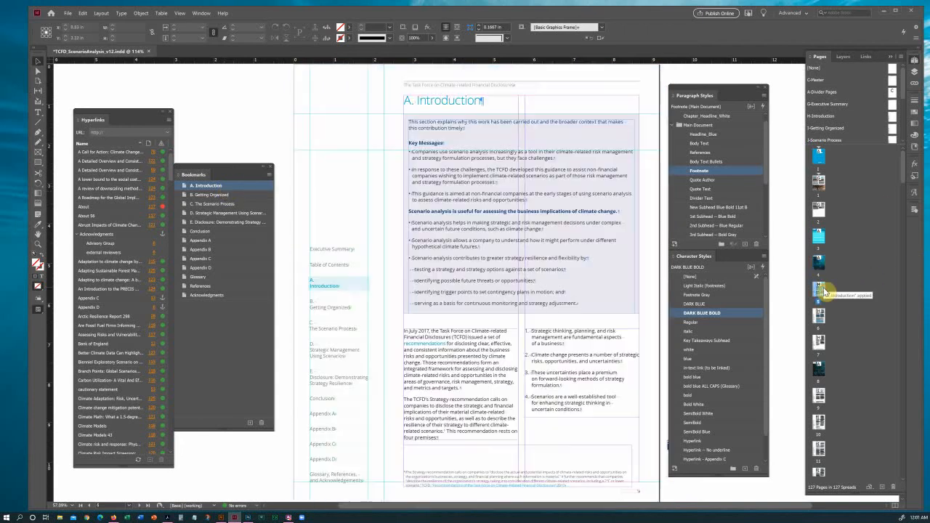
pyautogui.doubleClick(818, 161)
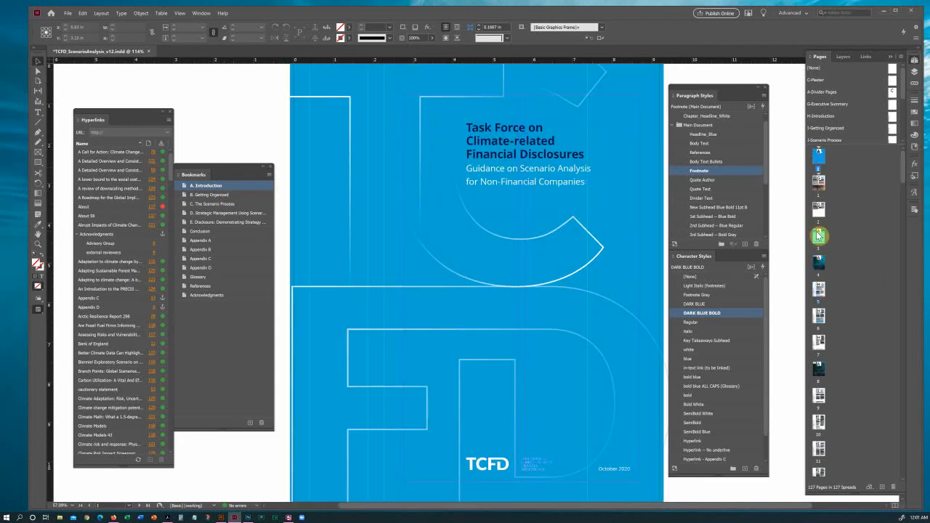
pyautogui.doubleClick(819, 235)
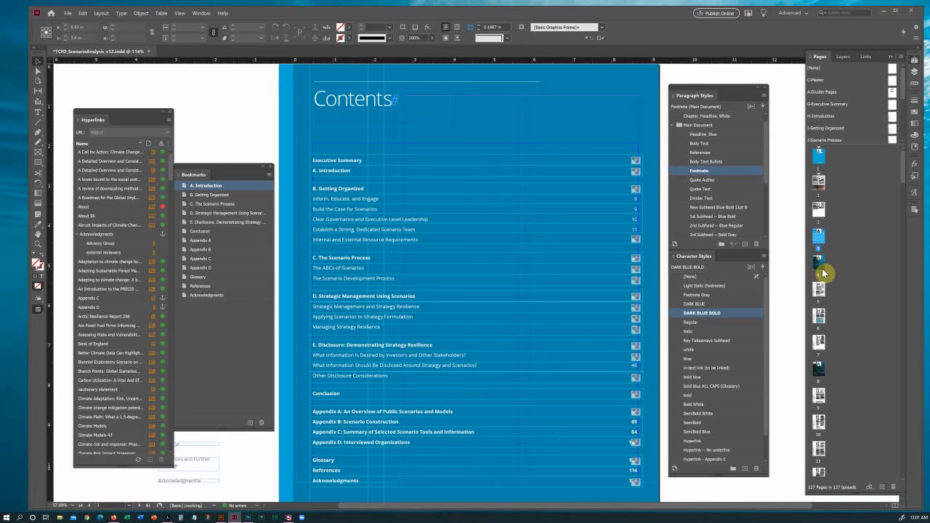
pyautogui.doubleClick(820, 395)
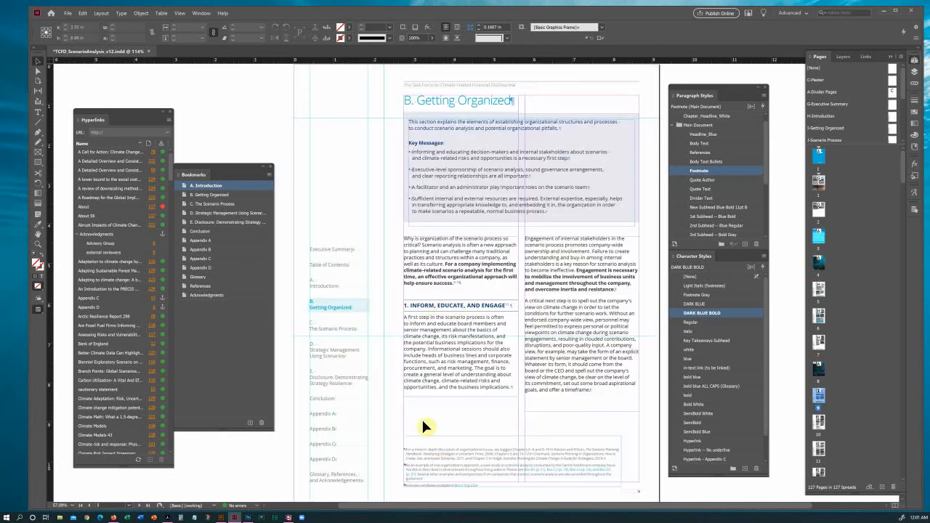
# Add a '1. Inform, Educate, and Engage' bookmark nested under B. Getting Organized.
pyautogui.click(198, 206)
pyautogui.click(209, 197)
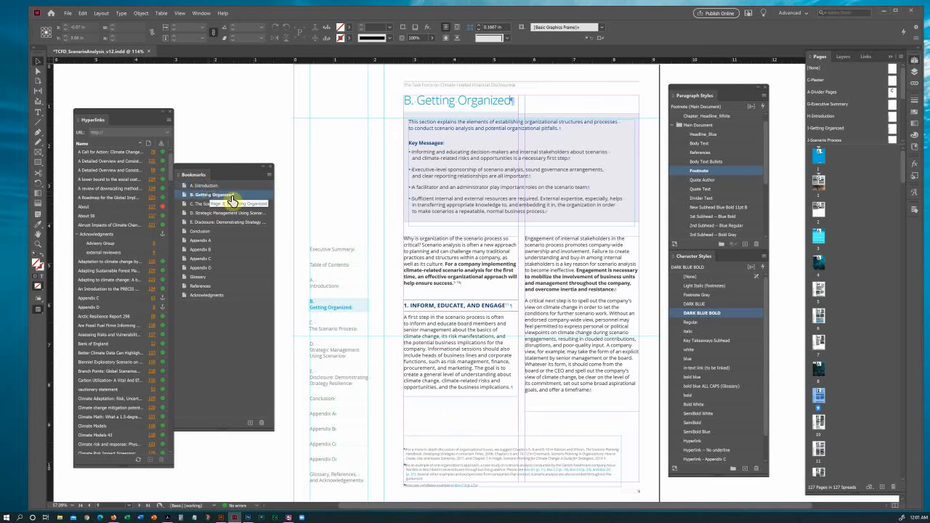
pyautogui.click(249, 423)
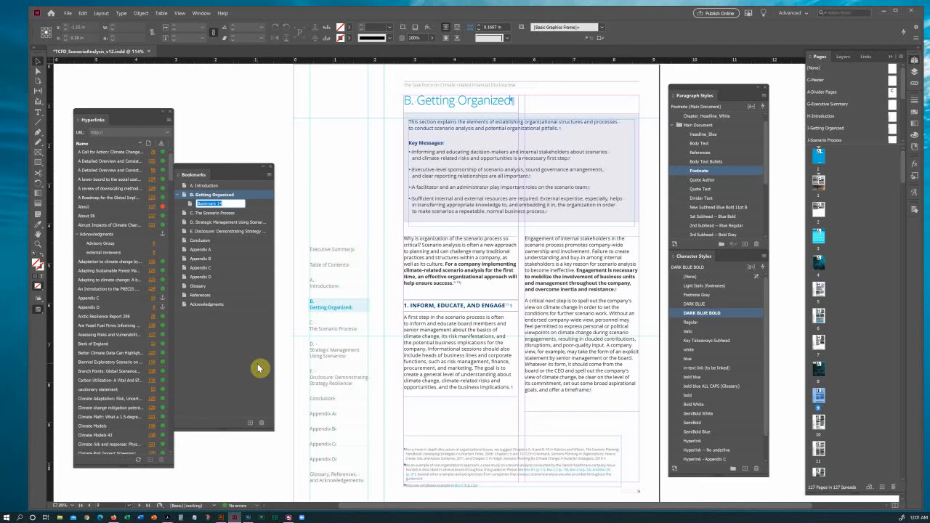
pyautogui.write('E')
pyautogui.write('. Inform: Edu')
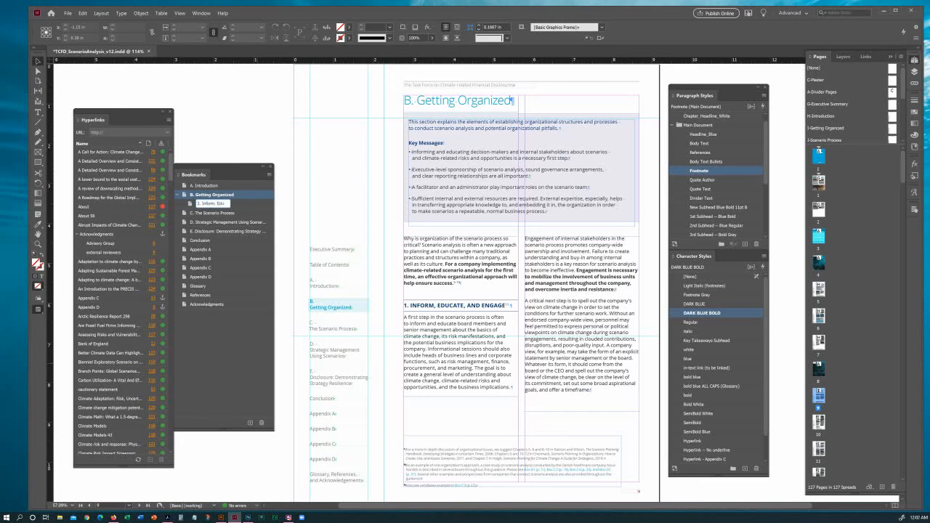
pyautogui.write('cate, and Engage')
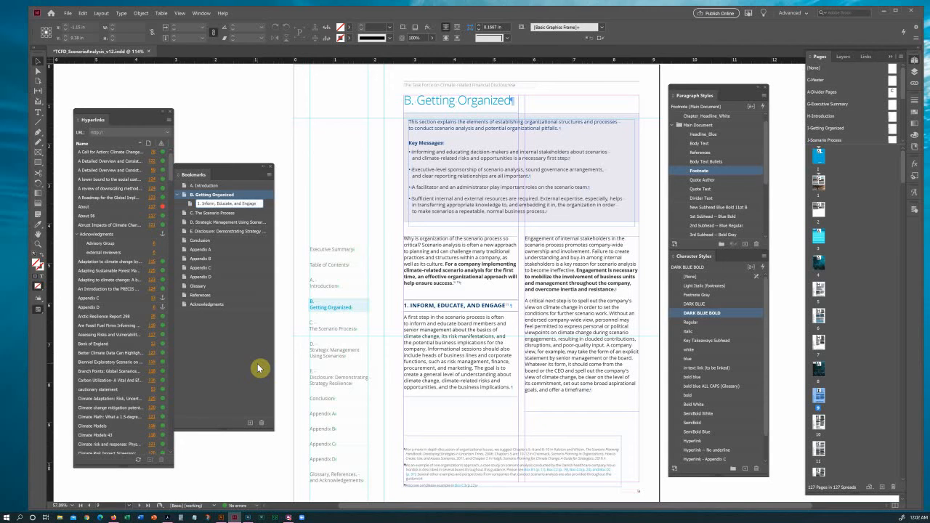
pyautogui.press('Return')
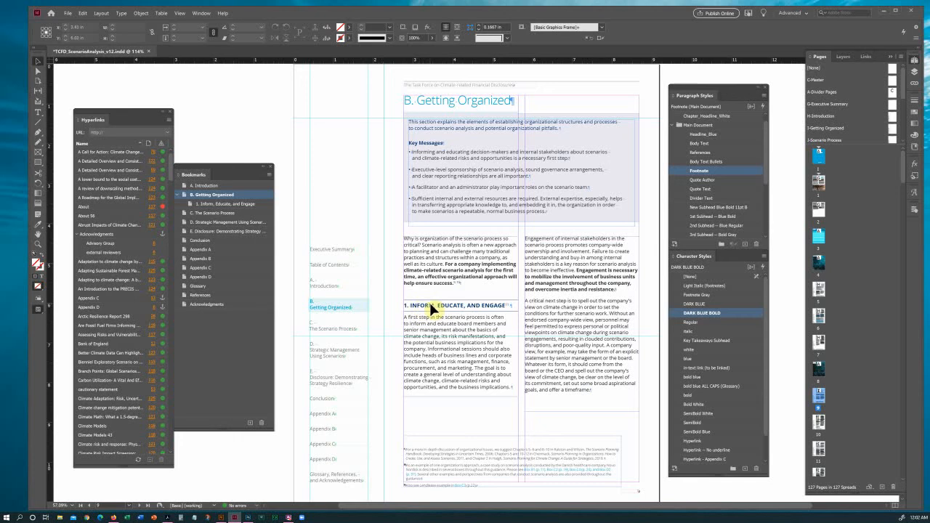
# Replace the Inform, Educate, and Engage button's Go To Page action with Go To Destination '1. Inform, Educate, and Engage'.
pyautogui.doubleClick(819, 239)
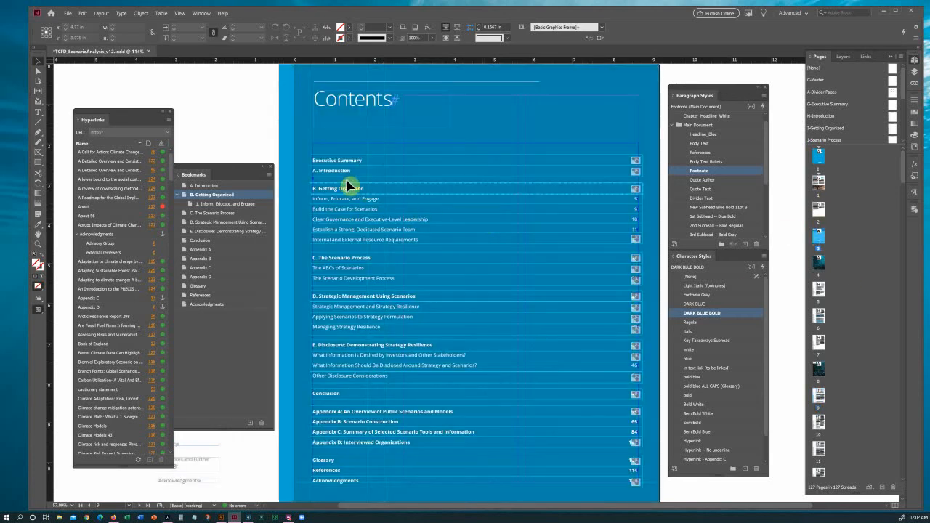
pyautogui.click(314, 201)
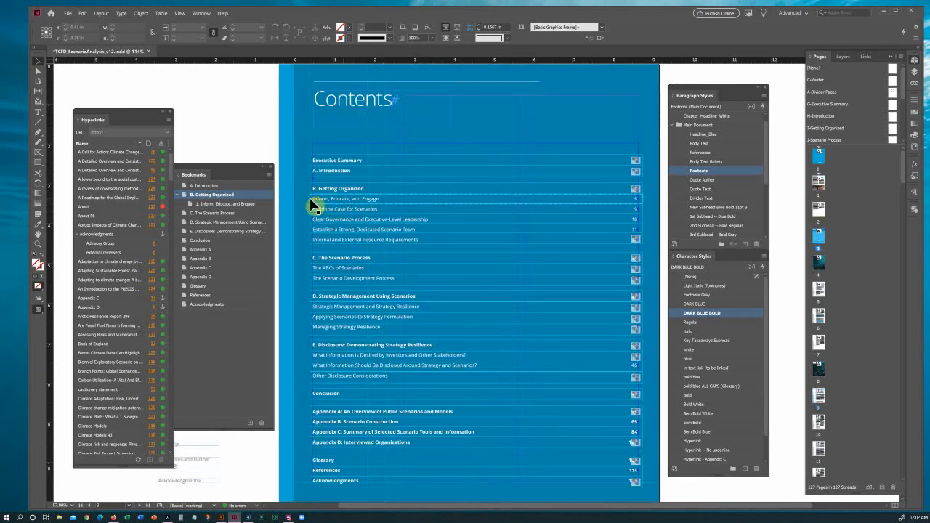
pyautogui.click(915, 208)
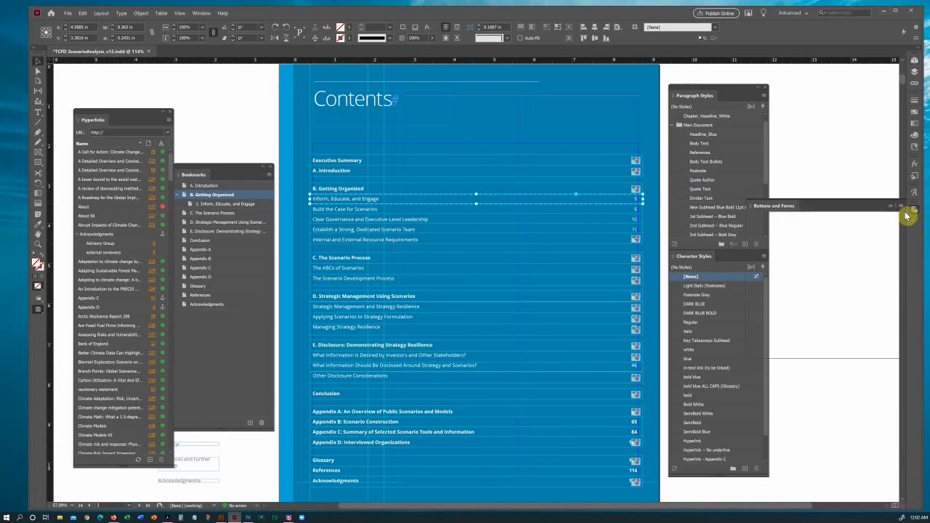
pyautogui.click(792, 250)
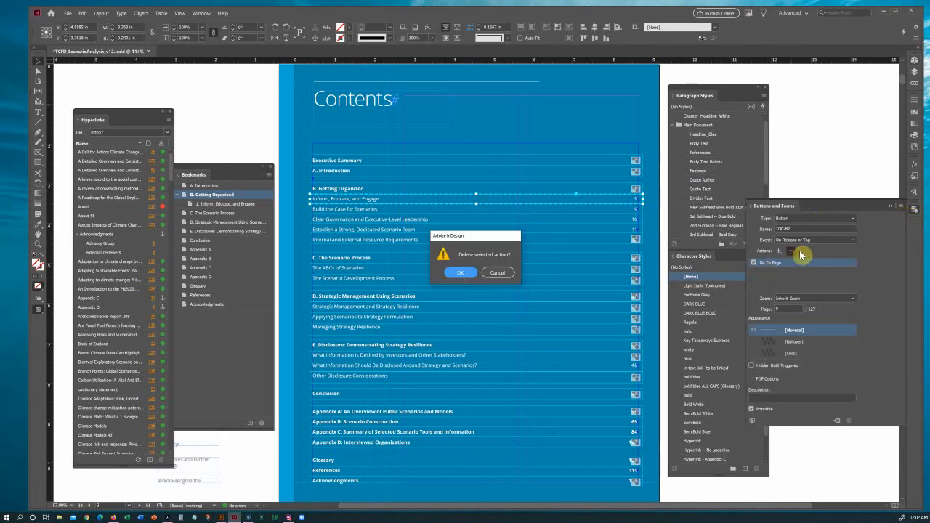
pyautogui.press('Return')
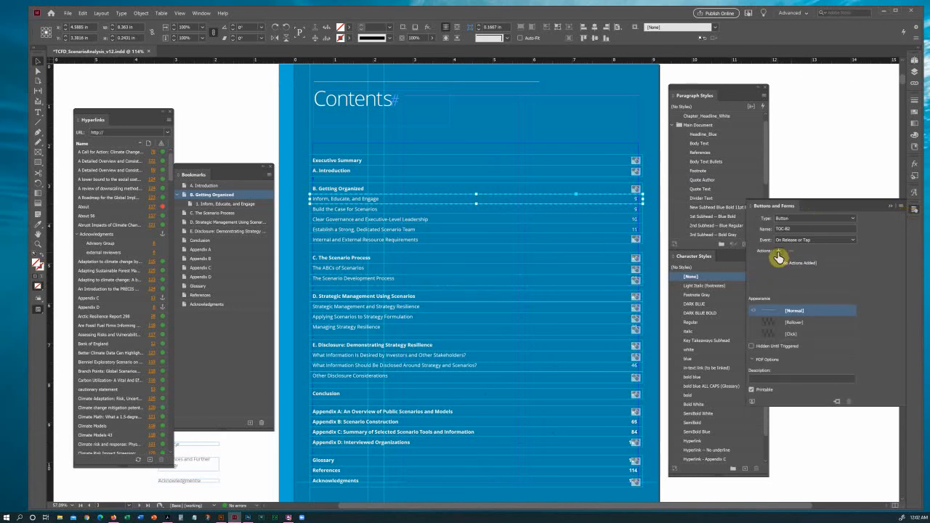
pyautogui.click(778, 251)
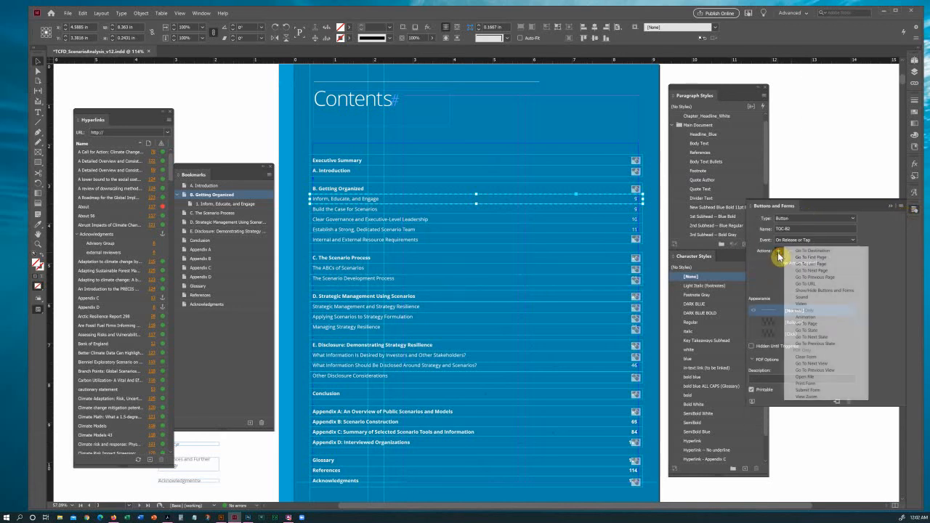
pyautogui.click(812, 251)
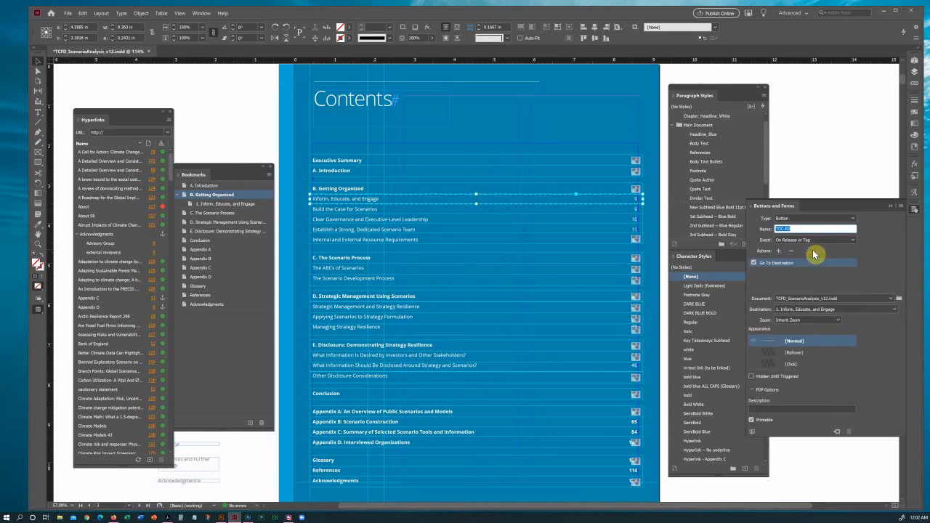
pyautogui.click(895, 311)
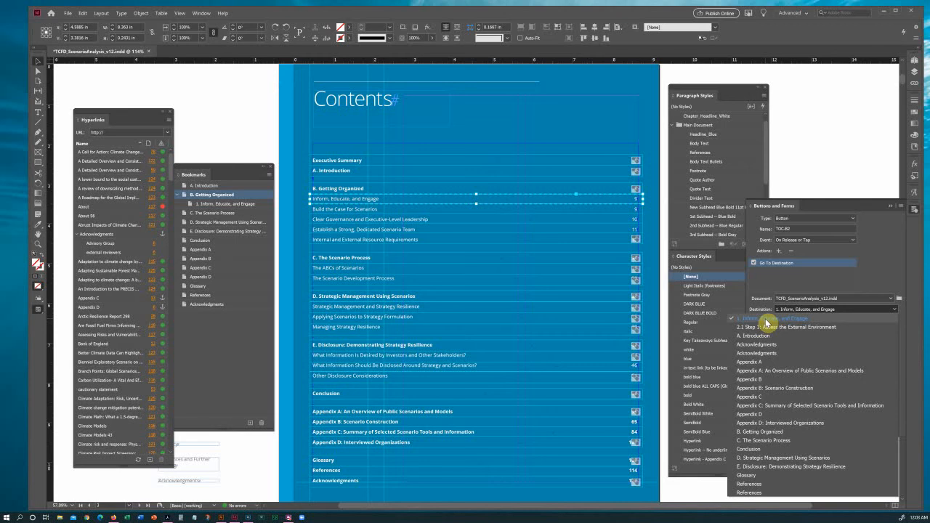
pyautogui.click(766, 323)
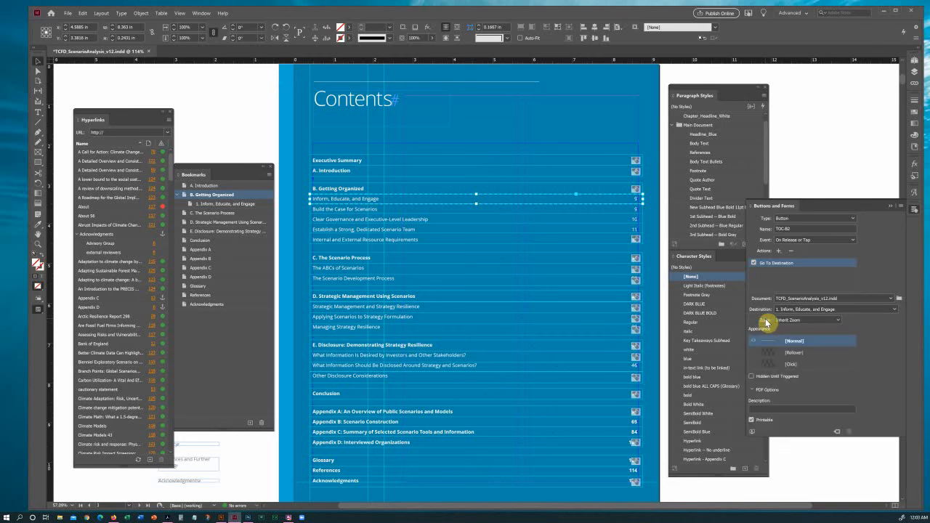
pyautogui.click(664, 208)
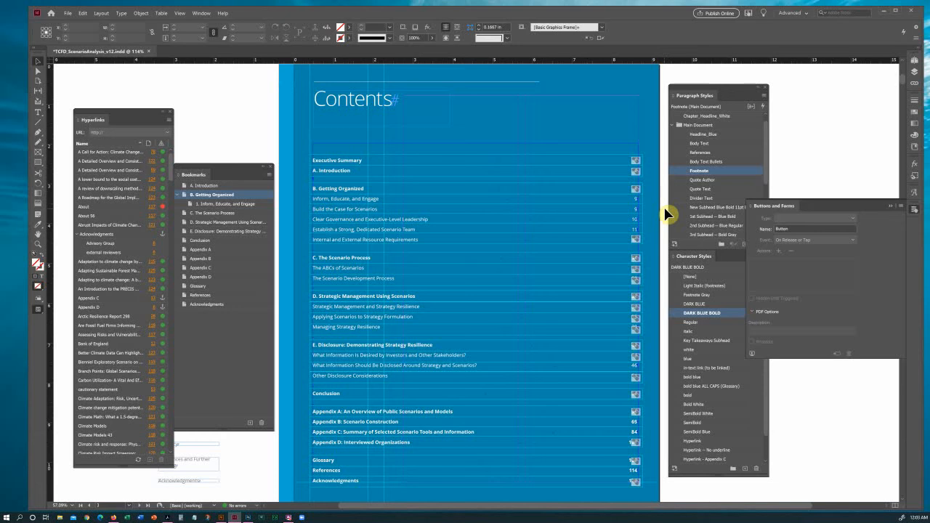
# Export an interactive PDF overwriting TCFD_ScenarioAnalysis_v12-test2.pdf and dismiss the unsupported-action warning.
pyautogui.hotkey('ctrl', 'e')
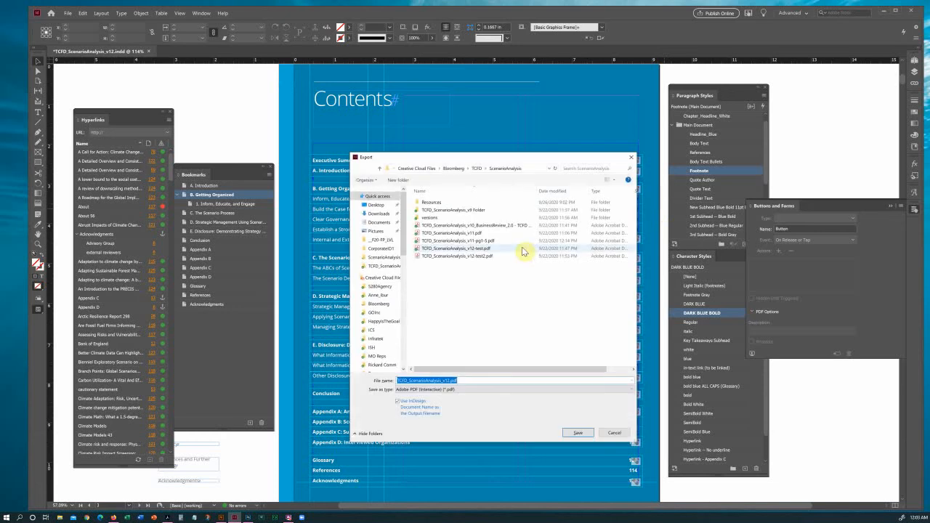
pyautogui.click(486, 256)
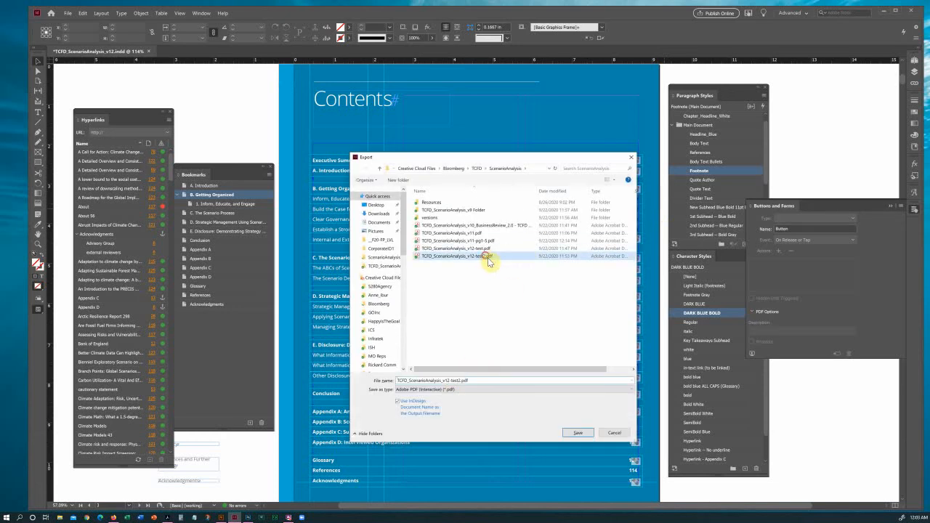
pyautogui.click(578, 432)
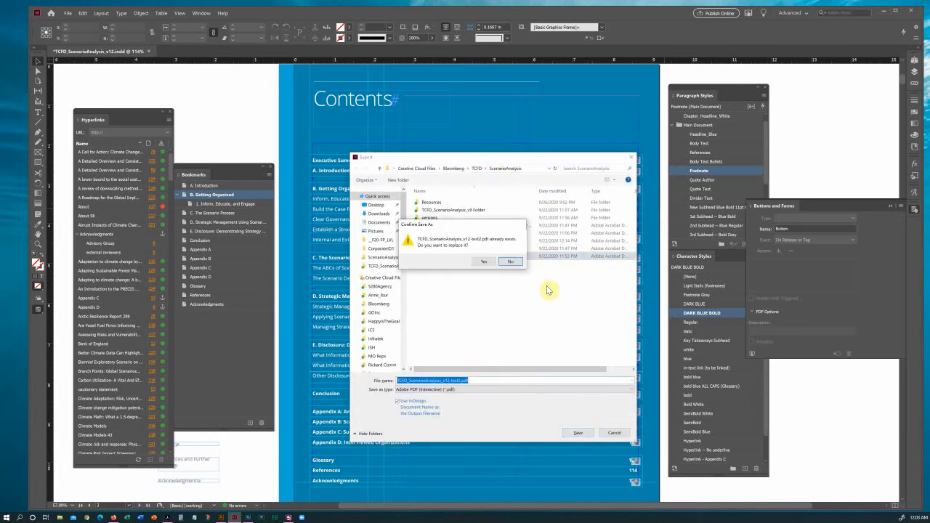
pyautogui.click(484, 261)
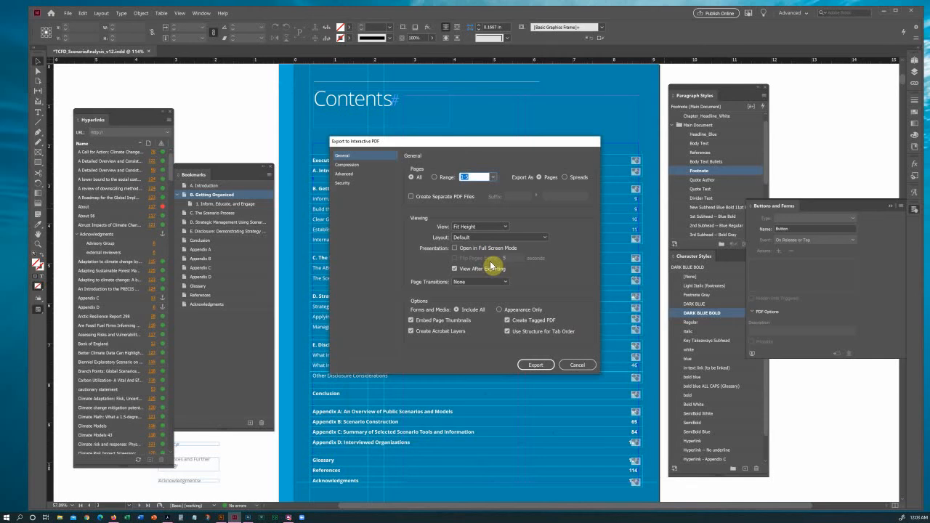
pyautogui.click(543, 364)
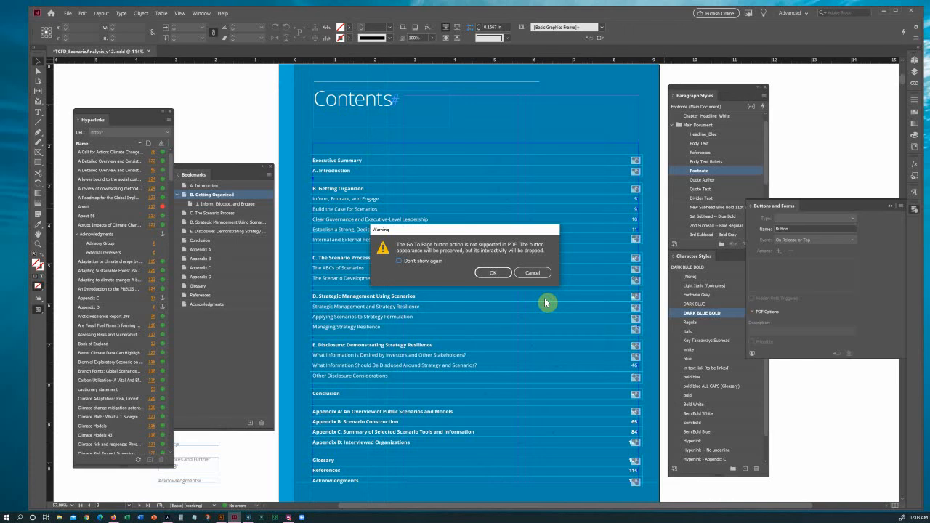
pyautogui.click(493, 273)
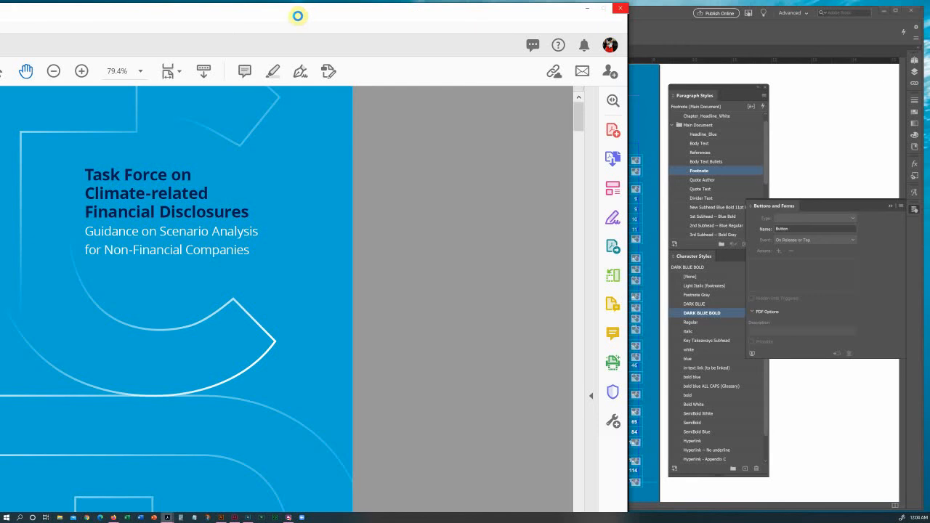
# Enlarge and reposition the Acrobat window, then page forward toward the Contents page.
pyautogui.doubleClick(162, 18)
pyautogui.moveTo(502, 19); pyautogui.dragTo(373, 13)
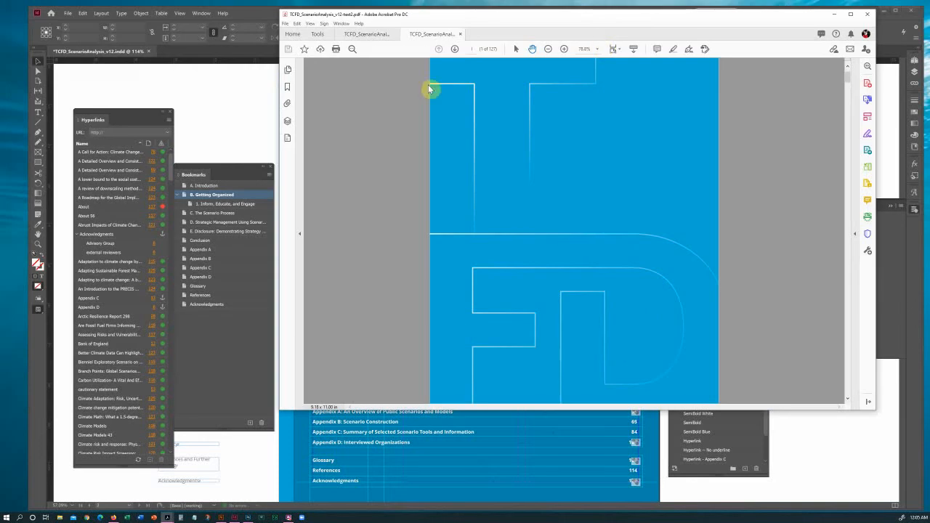
pyautogui.moveTo(590, 19); pyautogui.dragTo(497, 28)
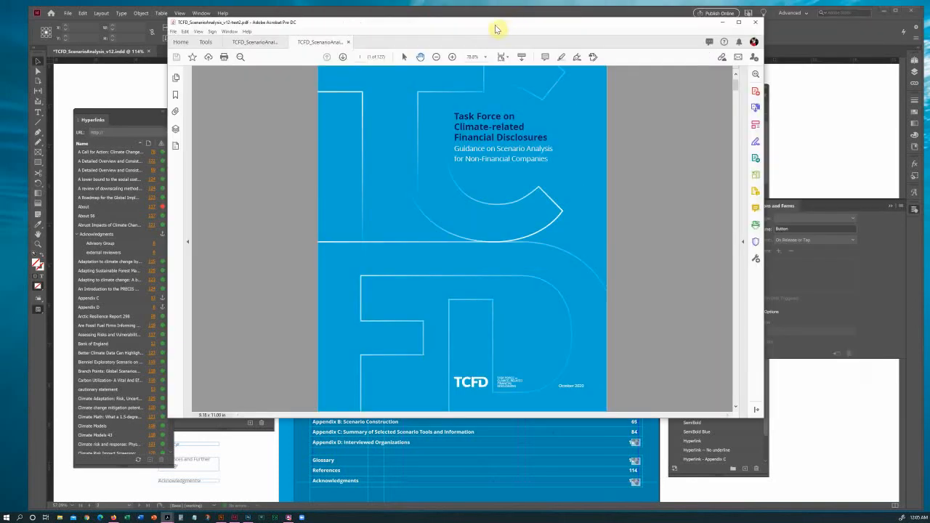
pyautogui.click(343, 58)
pyautogui.click(342, 58)
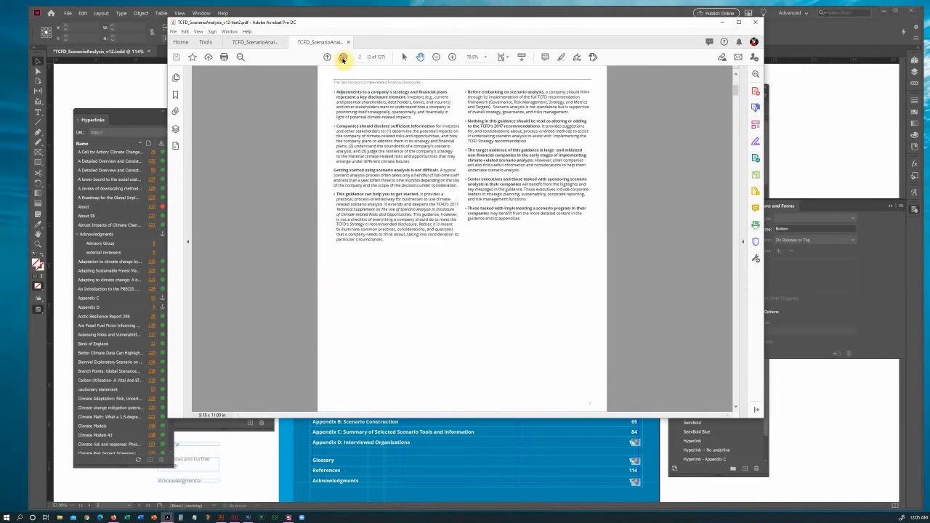
pyautogui.click(342, 58)
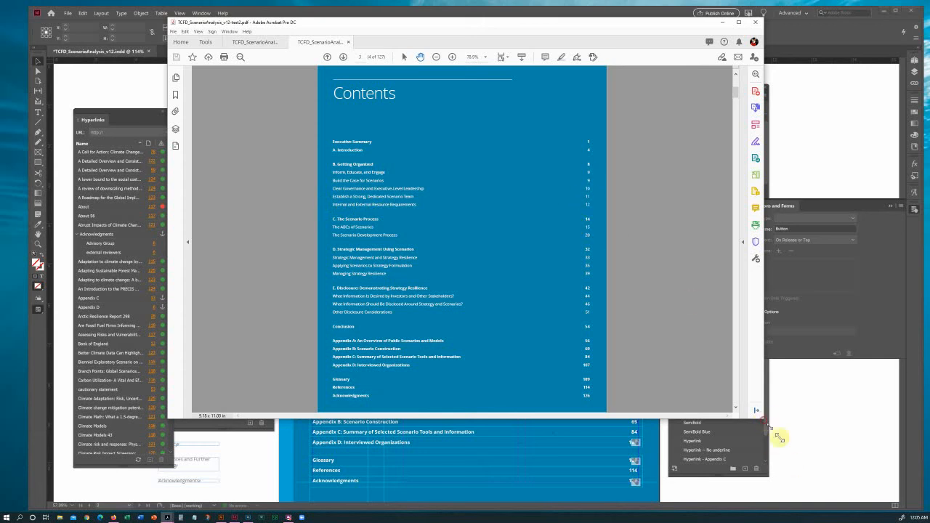
# Test the B. Getting Organized and Inform, Educate, and Engage links, returning to Contents each time.
pyautogui.moveTo(828, 502); pyautogui.dragTo(634, 443)
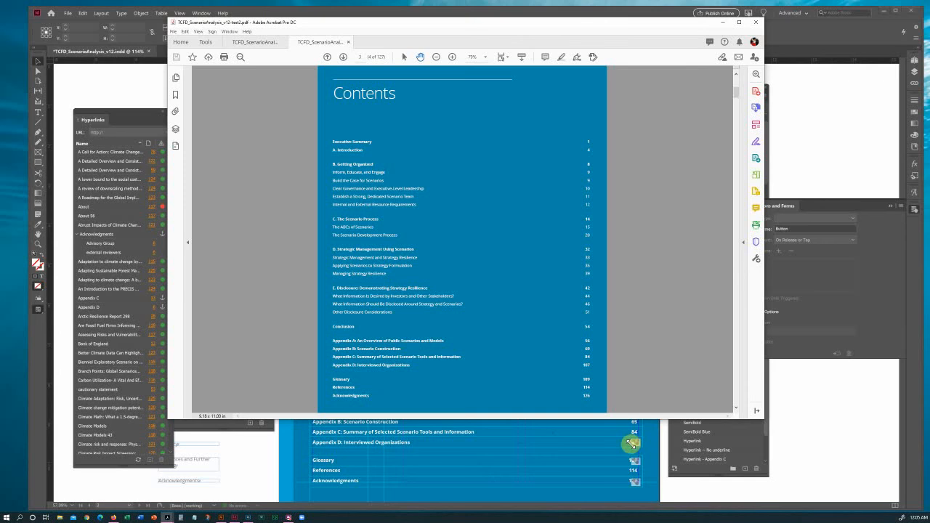
pyautogui.press('Escape')
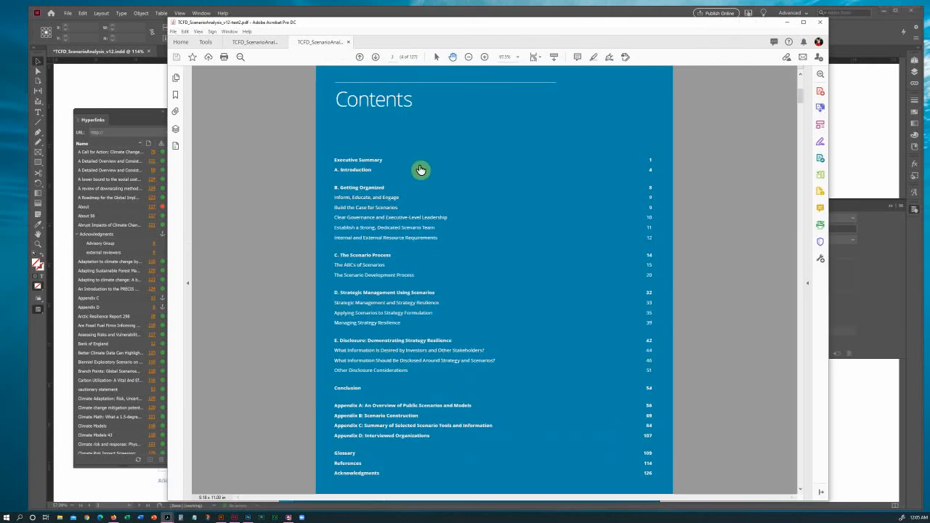
pyautogui.click(356, 190)
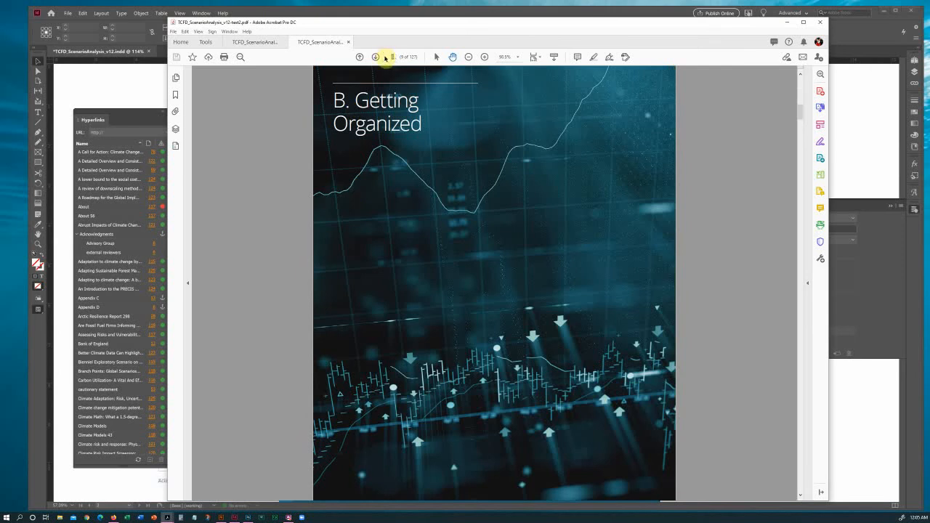
pyautogui.hotkey('alt', 'Left')
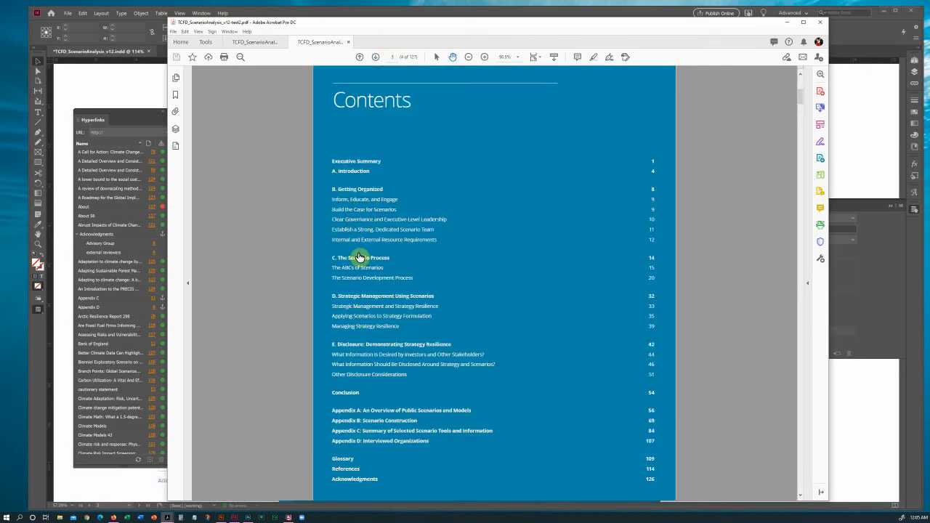
pyautogui.click(347, 201)
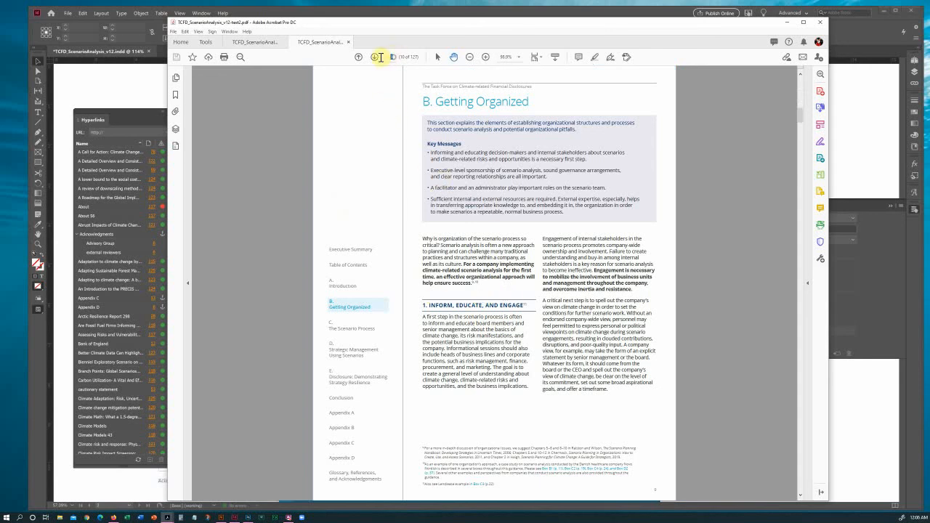
pyautogui.click(359, 57)
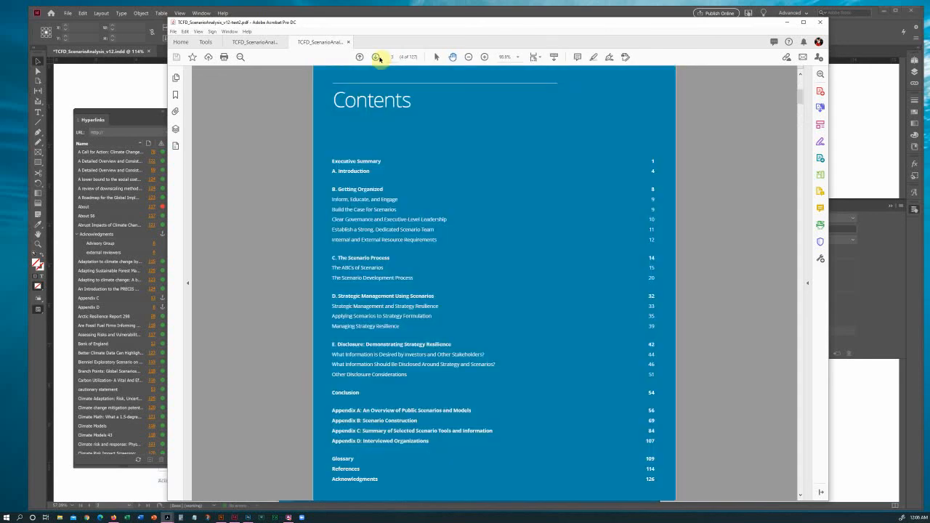
# Show the Bookmarks pane and test the A. Introduction through D. Strategic Management bookmarks.
pyautogui.click(176, 97)
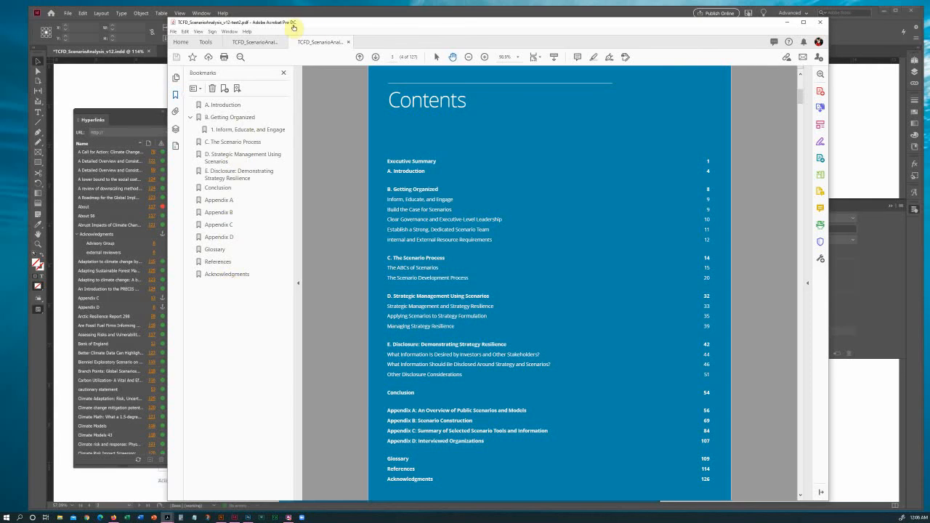
pyautogui.moveTo(312, 25); pyautogui.dragTo(427, 31)
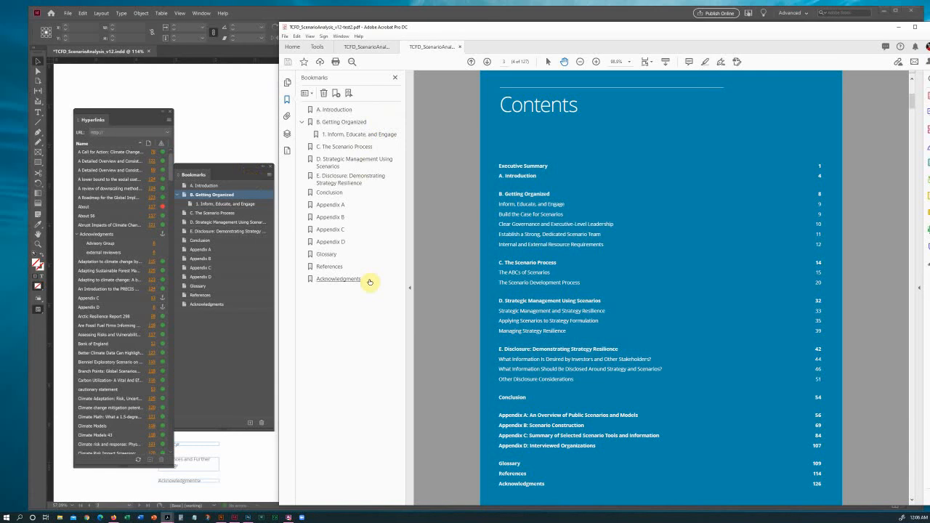
pyautogui.click(336, 112)
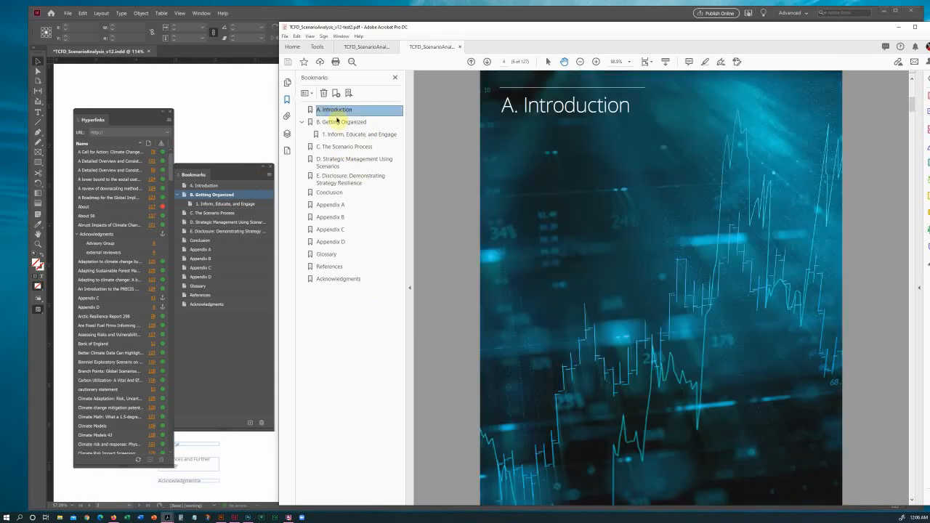
pyautogui.click(339, 122)
pyautogui.click(336, 136)
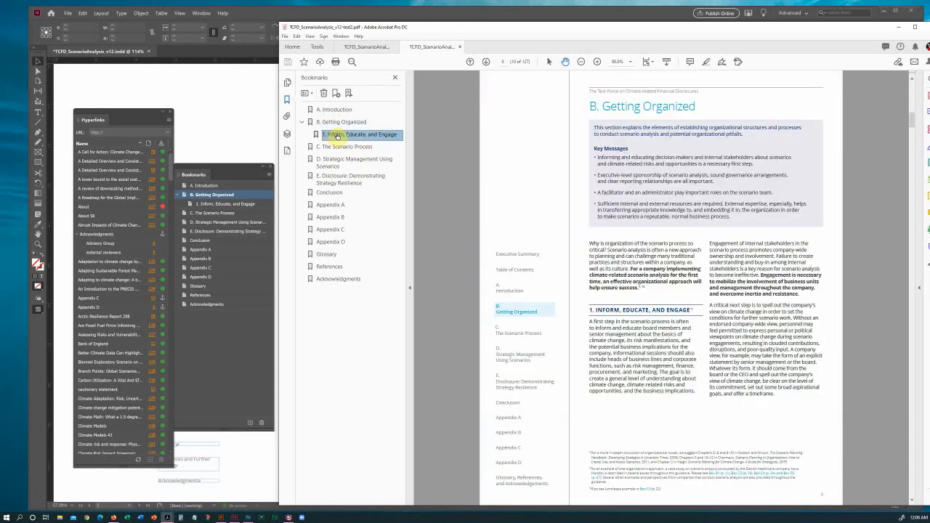
pyautogui.click(336, 147)
pyautogui.click(338, 158)
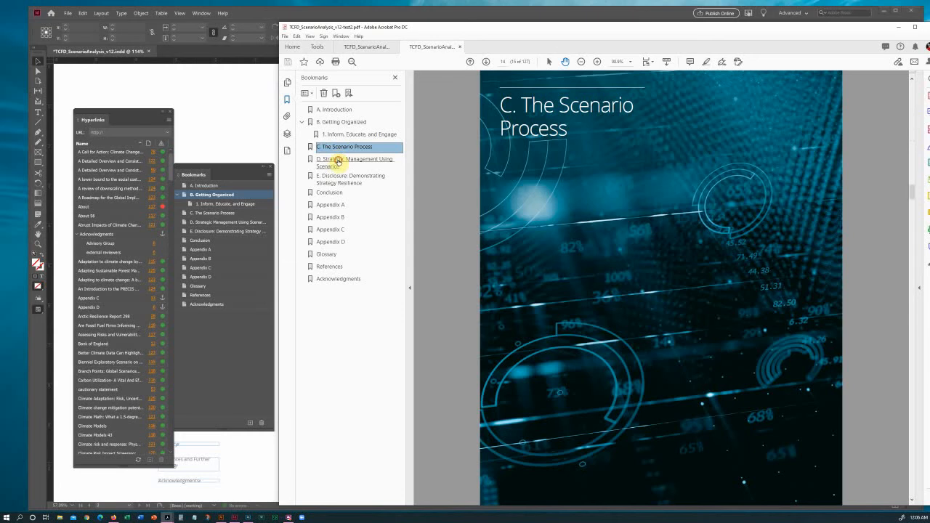
# Test the E. Disclosure through Acknowledgments bookmarks, finishing on A. Introduction.
pyautogui.click(336, 182)
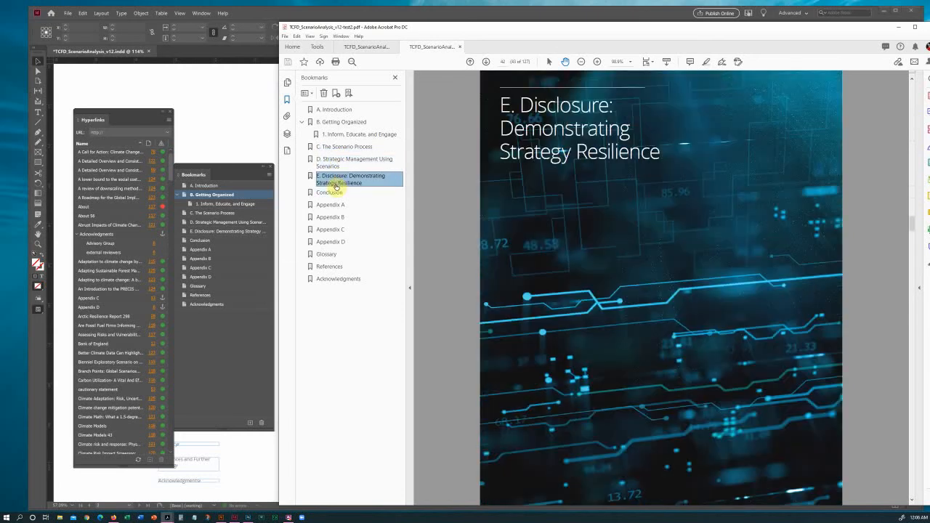
pyautogui.click(330, 192)
pyautogui.click(331, 205)
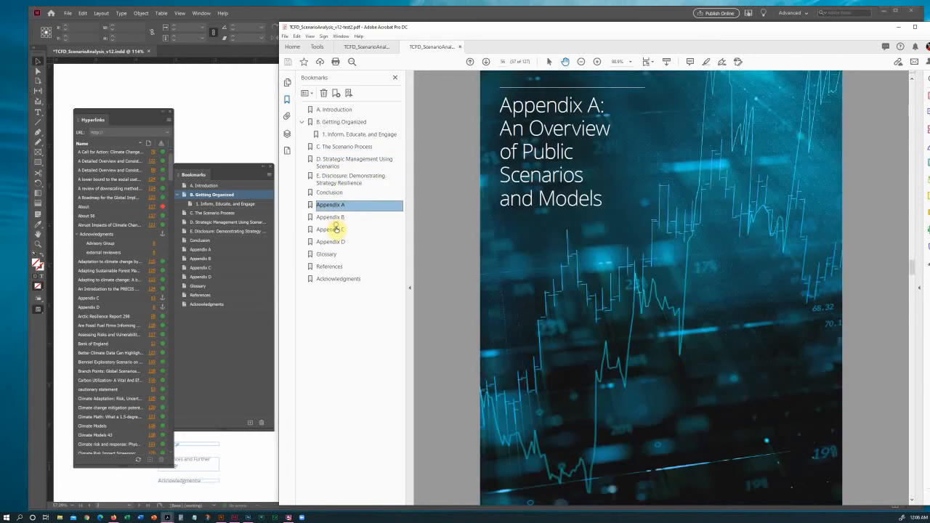
pyautogui.click(334, 229)
pyautogui.click(336, 242)
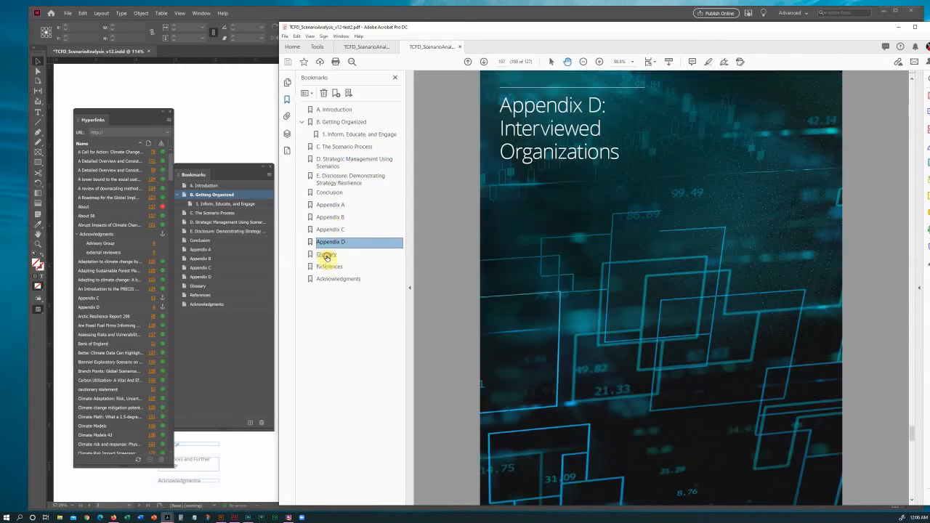
pyautogui.click(326, 255)
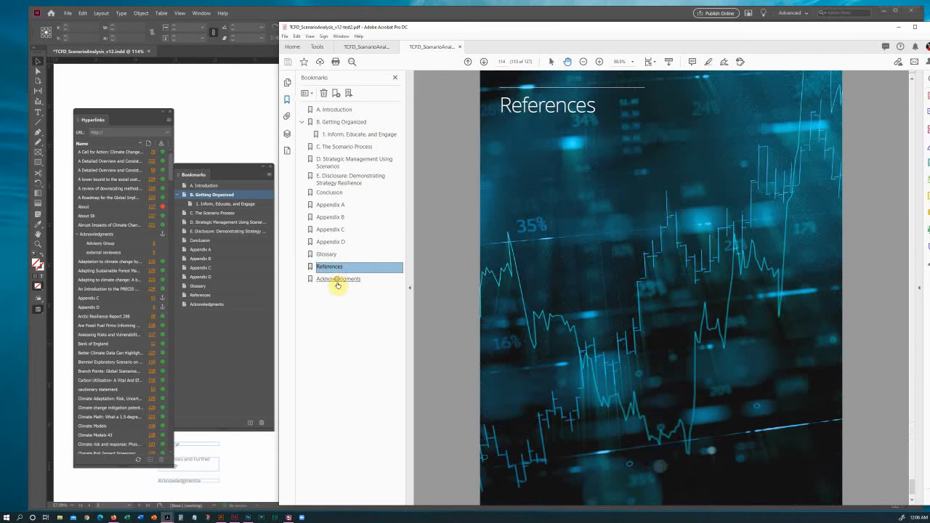
pyautogui.click(338, 279)
pyautogui.click(342, 113)
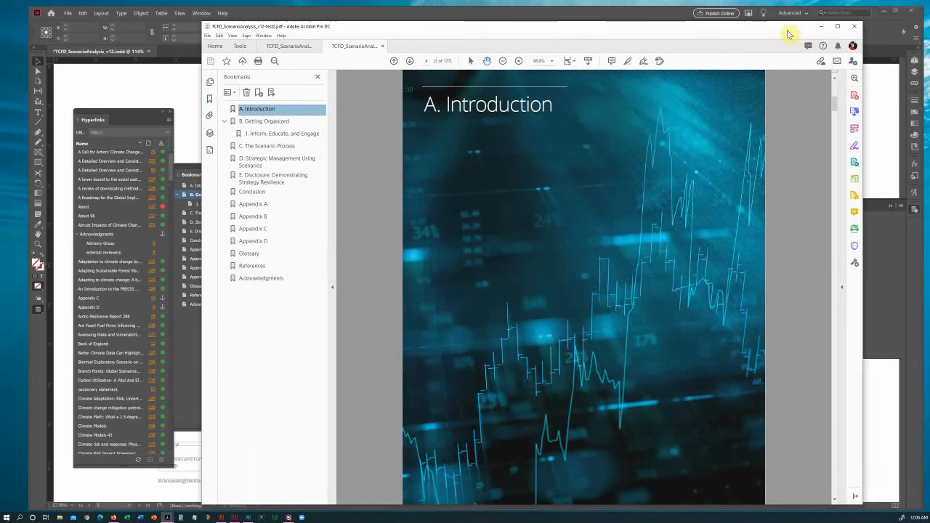
# Close only the test PDF's tab, minimize Acrobat and bring InDesign back to the front.
pyautogui.click(856, 29)
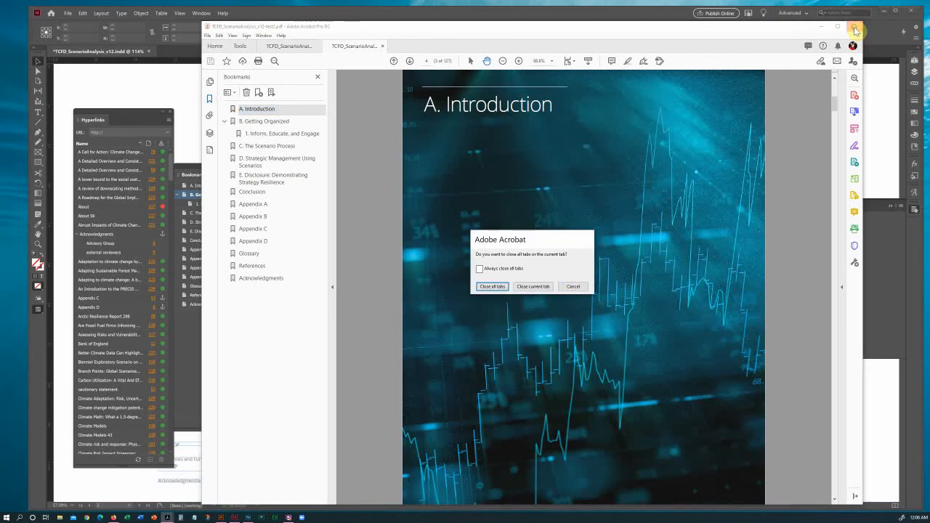
pyautogui.click(534, 288)
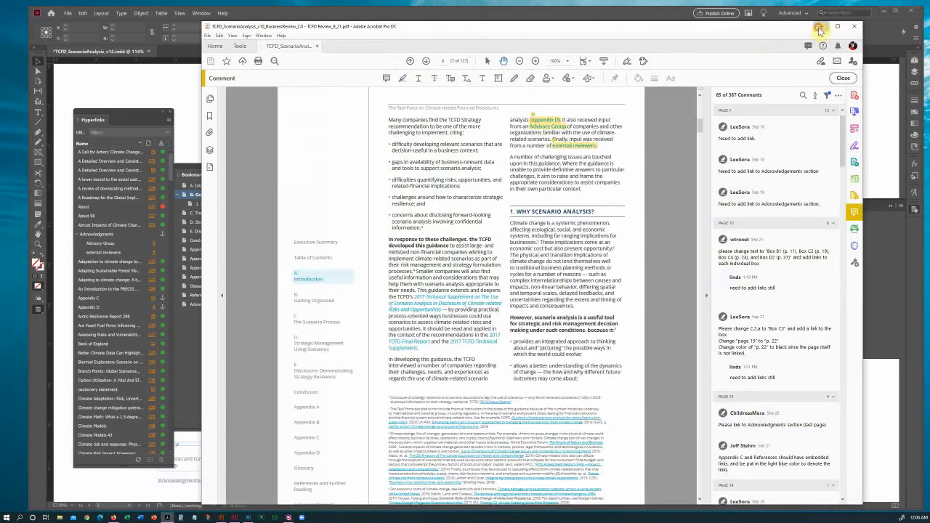
pyautogui.click(819, 27)
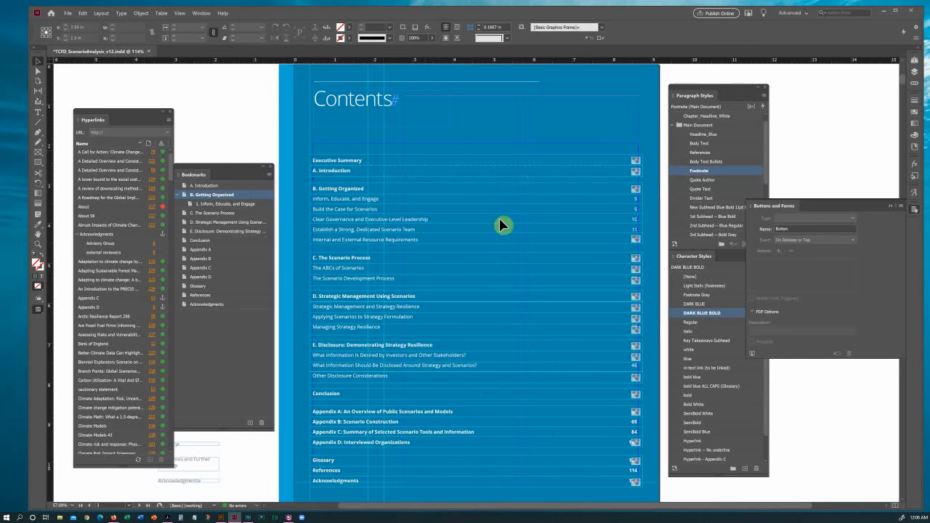
pyautogui.click(168, 518)
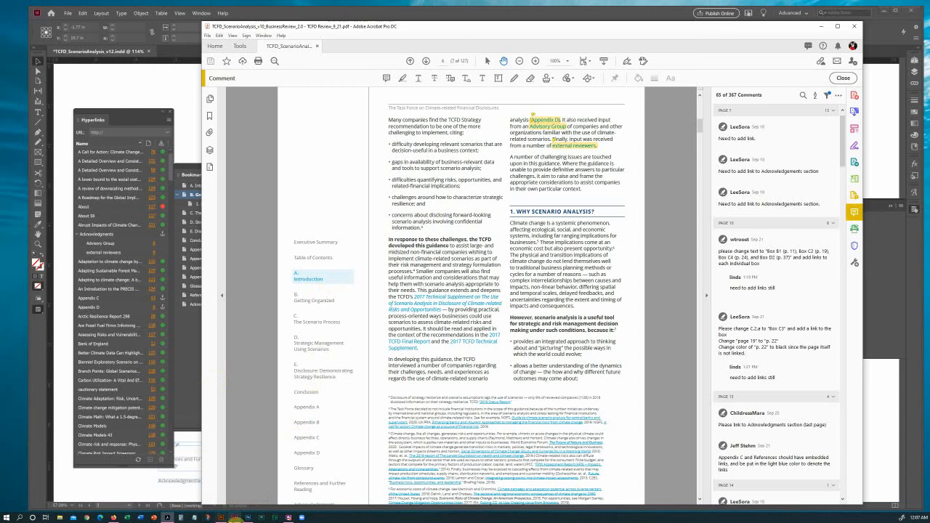
pyautogui.click(235, 518)
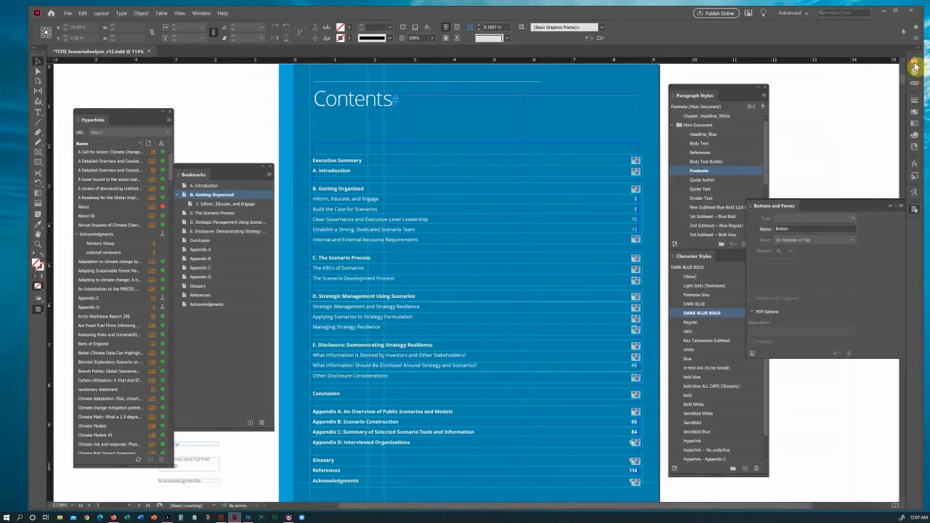
# Apply the A-Introduction master to page 5 and go to that page.
pyautogui.click(916, 64)
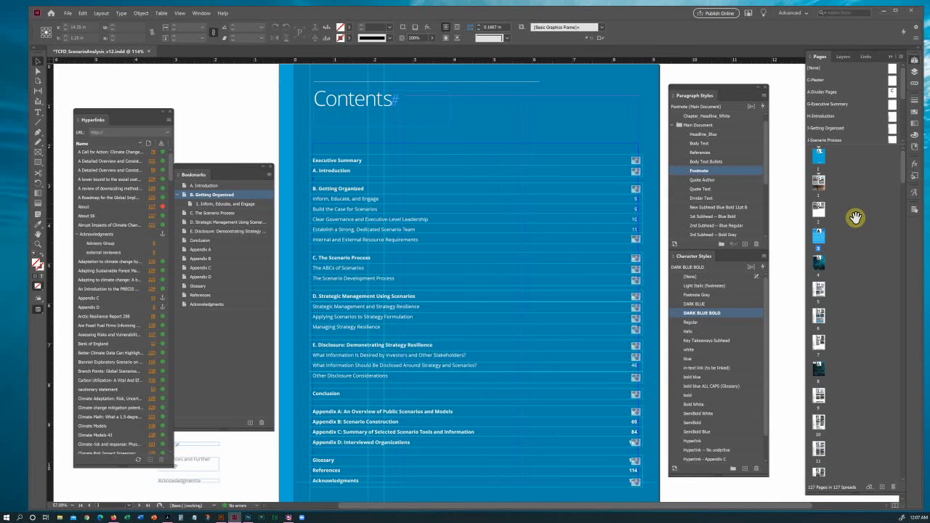
pyautogui.moveTo(856, 218); pyautogui.dragTo(821, 292)
pyautogui.doubleClick(821, 293)
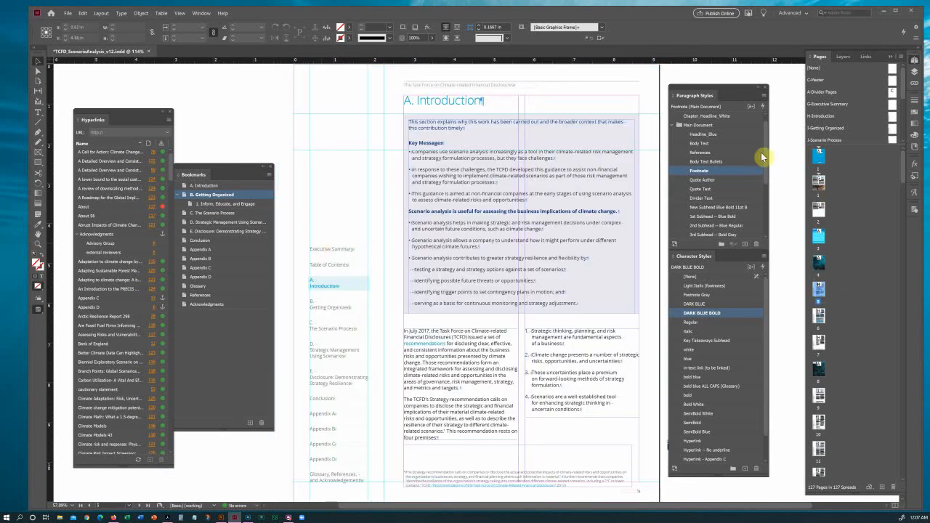
# On the H-Introduction master, draw a rectangle frame over the Executive Summary entry.
pyautogui.doubleClick(894, 107)
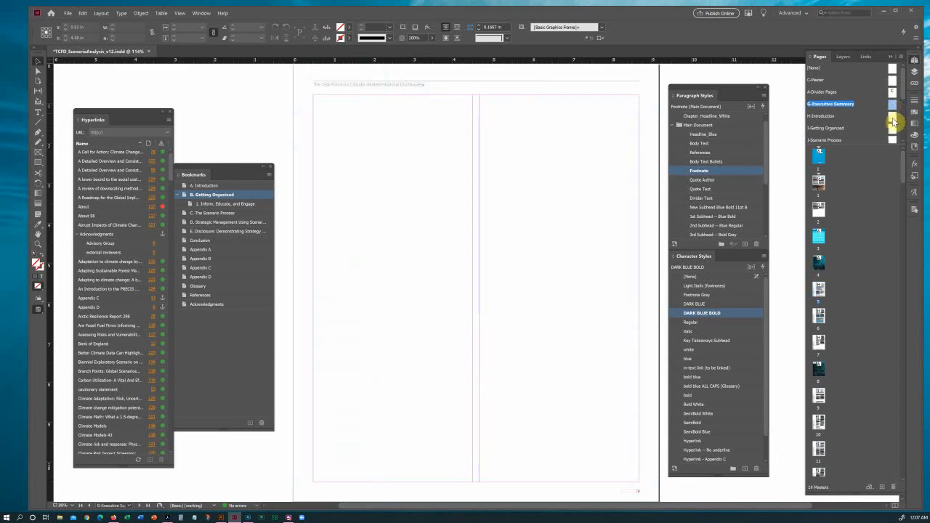
pyautogui.doubleClick(893, 118)
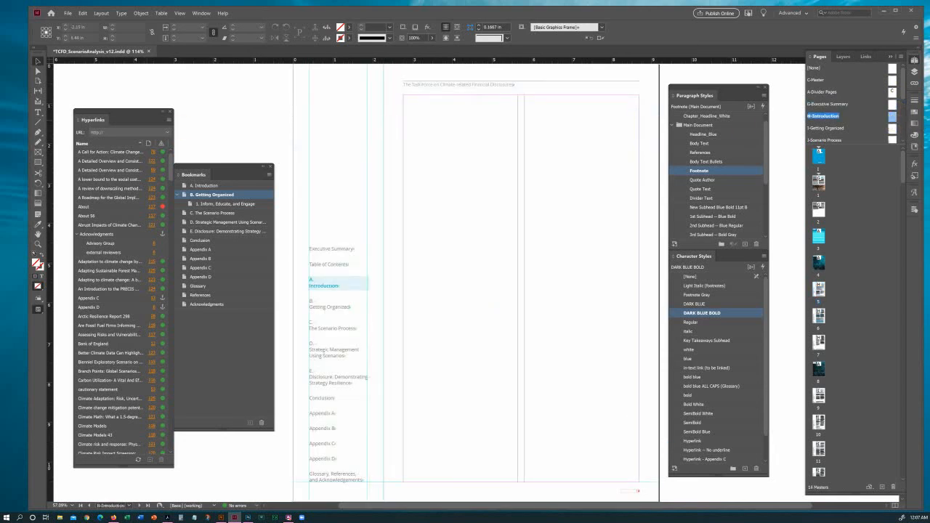
pyautogui.click(39, 154)
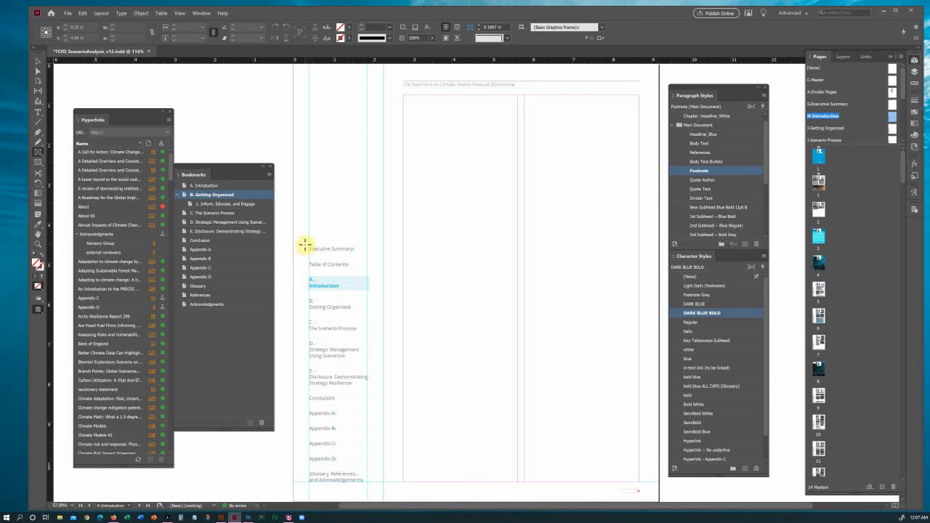
pyautogui.moveTo(305, 245); pyautogui.dragTo(375, 256)
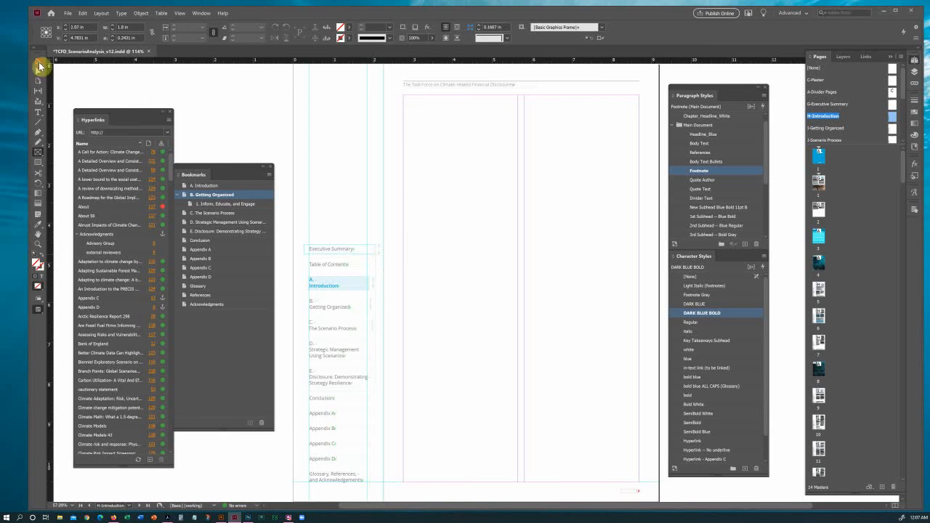
# Widen the Executive Summary frame to 1.9 in and make it slightly taller.
pyautogui.click(38, 62)
pyautogui.moveTo(303, 251); pyautogui.dragTo(338, 245)
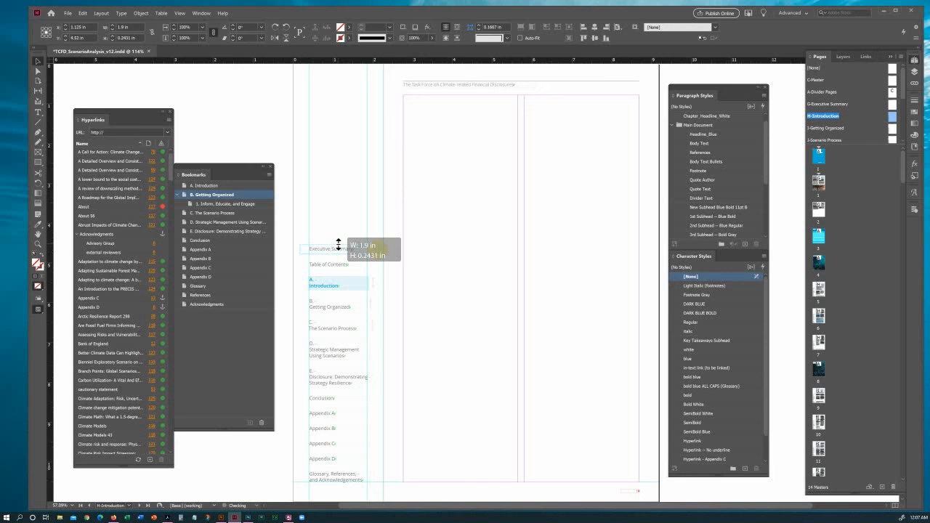
pyautogui.moveTo(338, 245); pyautogui.dragTo(338, 245)
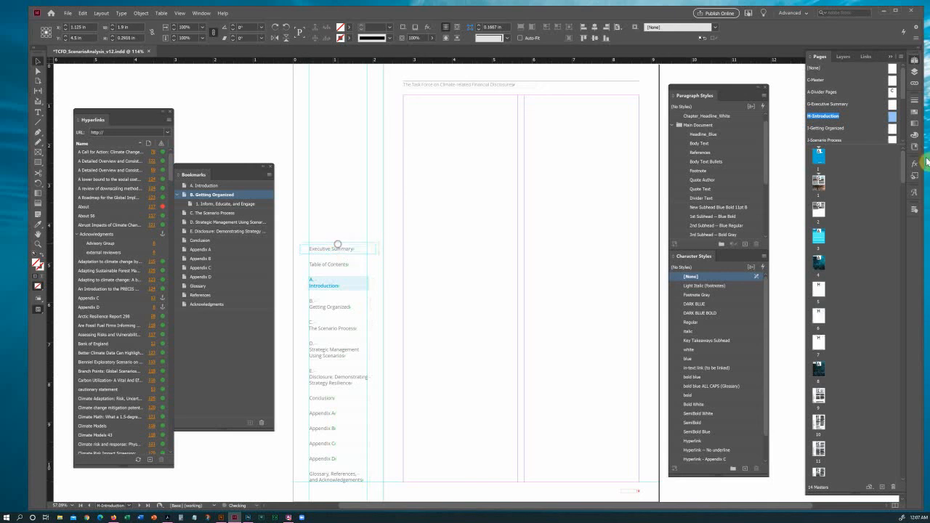
# Make the frame a button with a Go To Destination action, keeping the current destination.
pyautogui.click(915, 72)
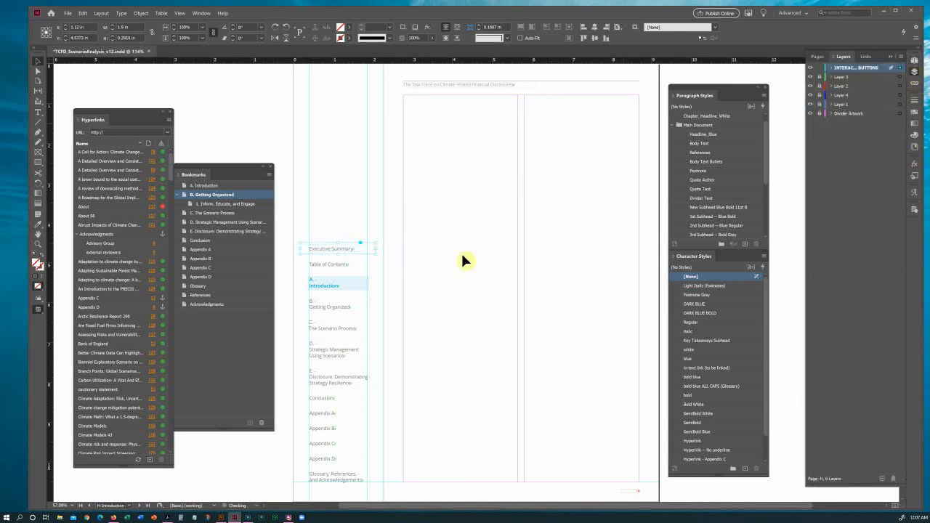
pyautogui.click(913, 209)
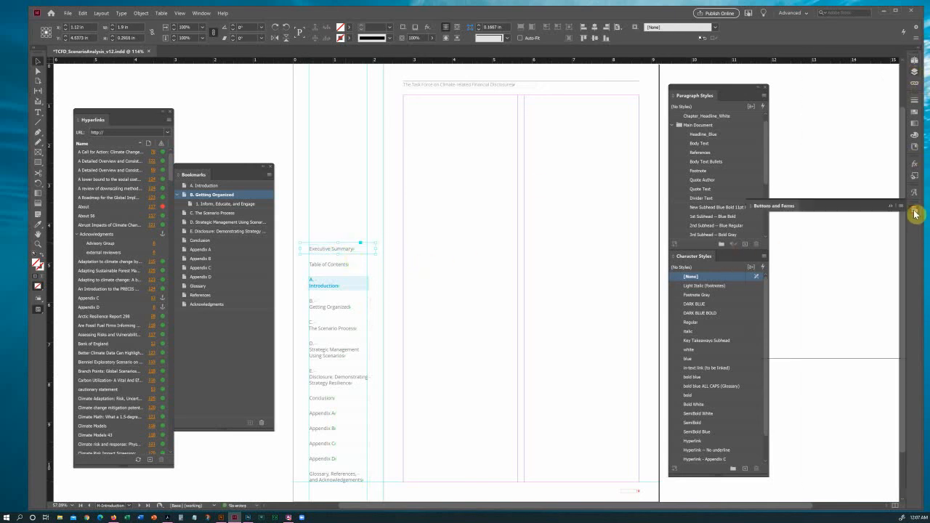
pyautogui.click(812, 217)
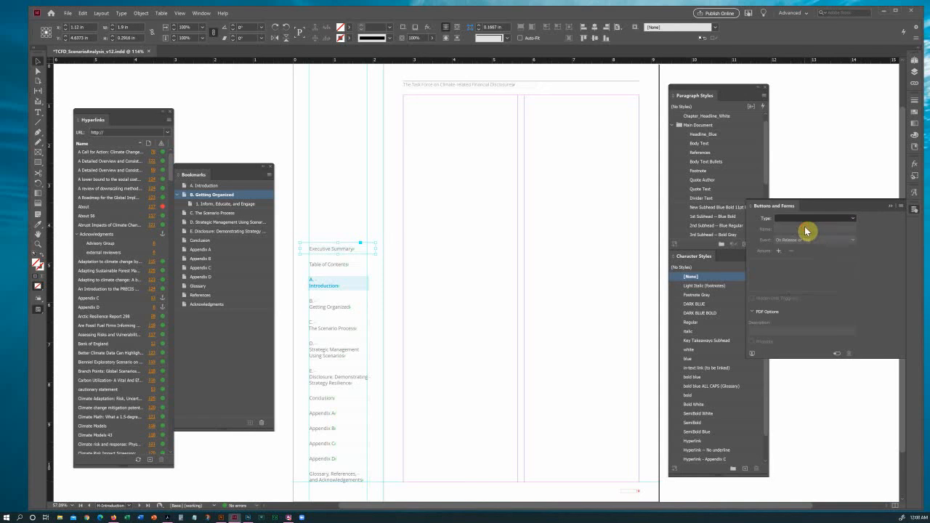
pyautogui.click(805, 230)
pyautogui.click(780, 250)
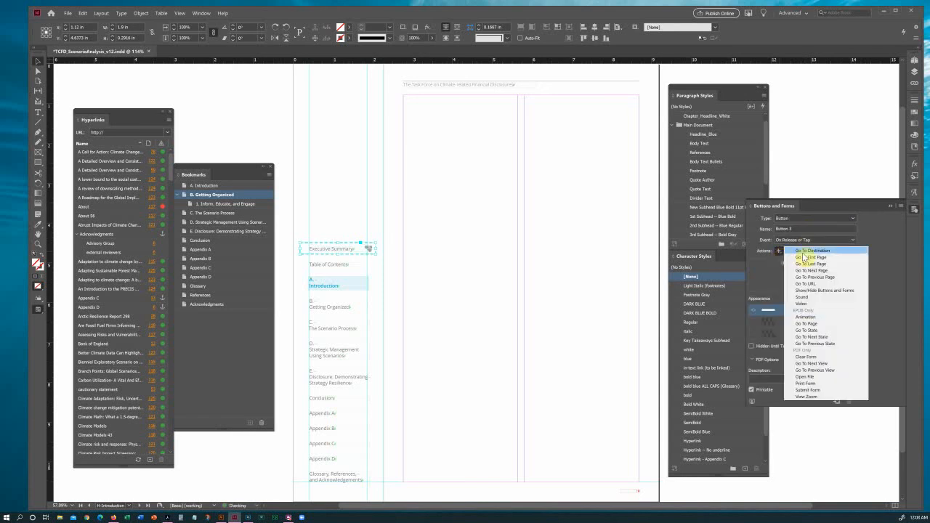
pyautogui.click(811, 251)
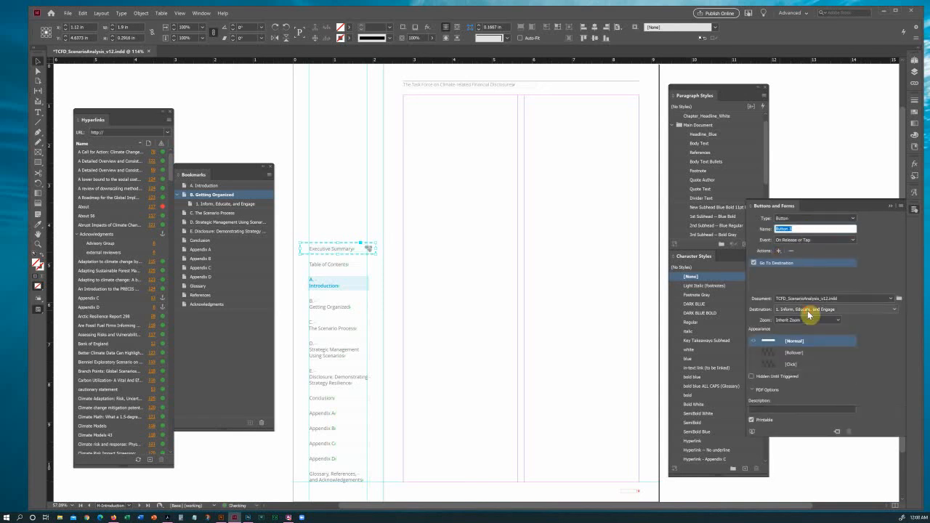
pyautogui.click(809, 312)
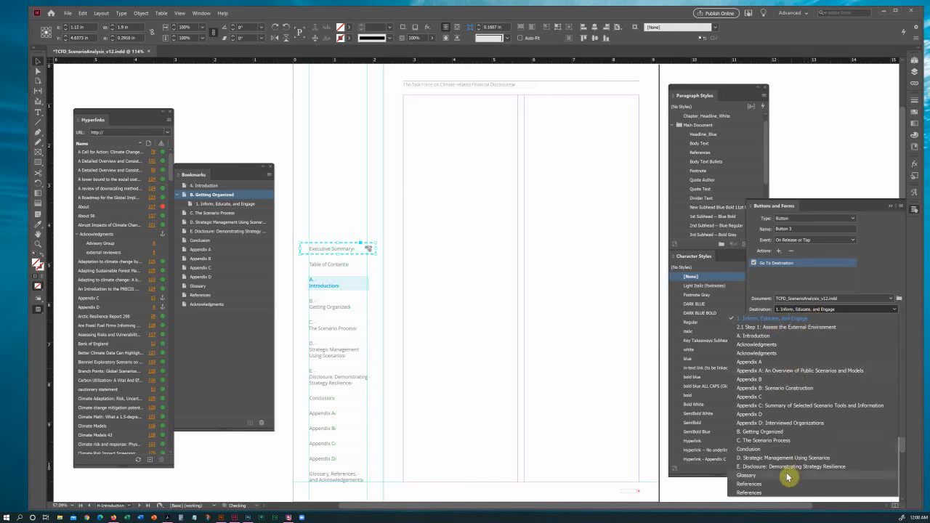
pyautogui.click(848, 314)
pyautogui.click(332, 215)
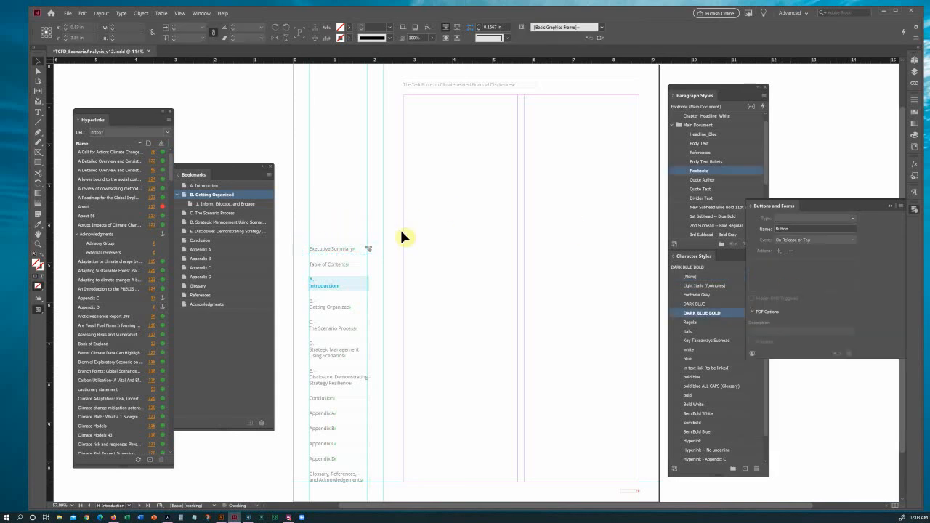
# Add an 'Executive Summary' bookmark for its spread and move it above A. Introduction.
pyautogui.click(915, 61)
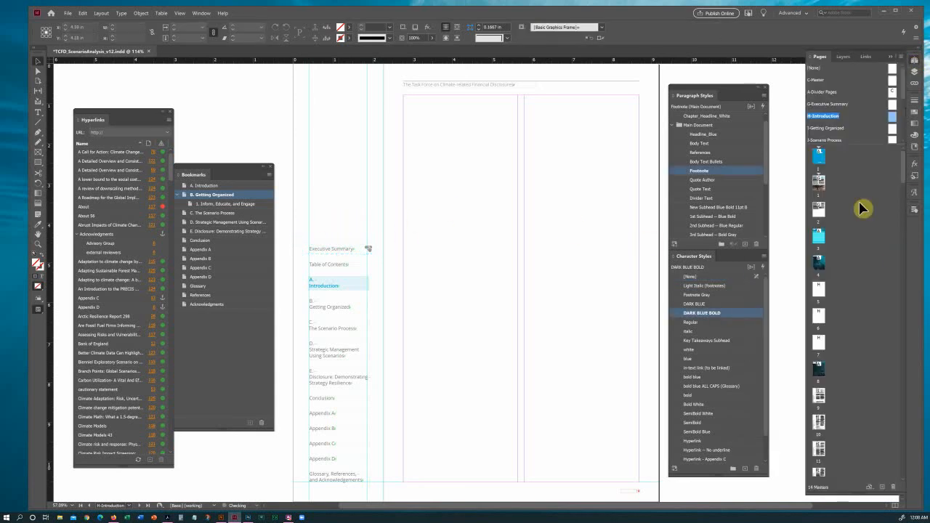
pyautogui.doubleClick(822, 180)
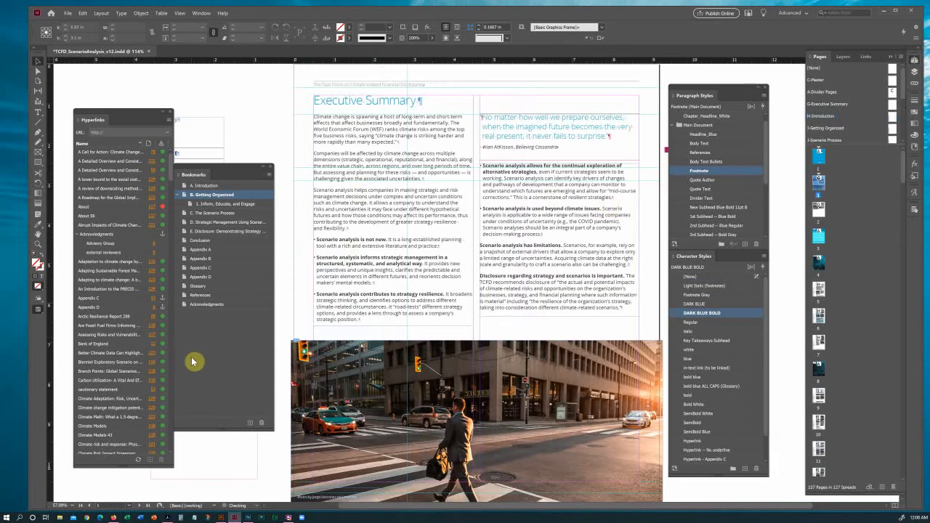
pyautogui.click(197, 310)
pyautogui.click(250, 423)
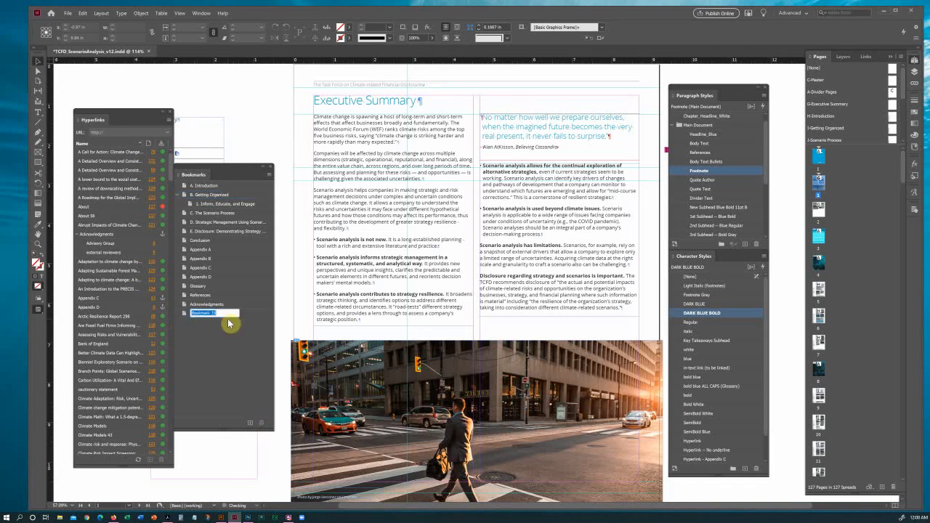
pyautogui.write('Executive Summary')
pyautogui.press('Return')
pyautogui.moveTo(198, 320); pyautogui.dragTo(175, 197)
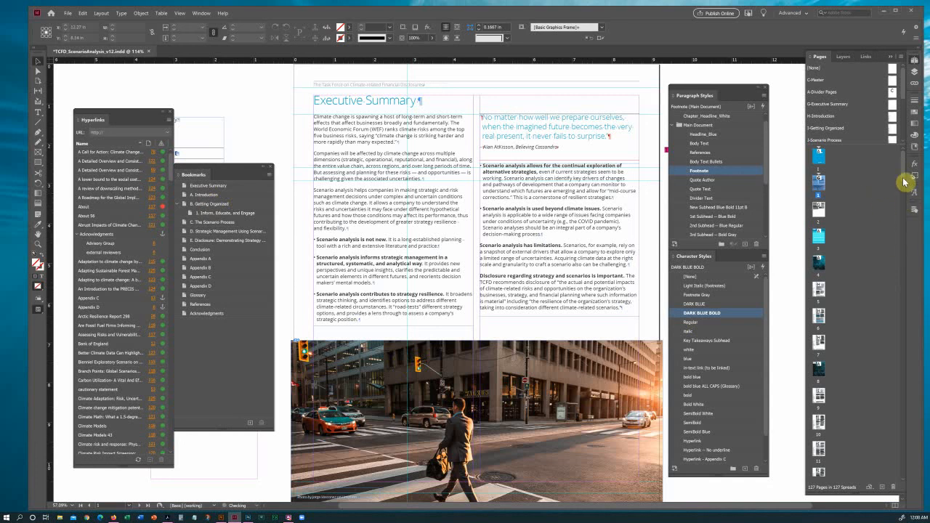
# On the H-Introduction master, select the Executive Summary link and show its button settings.
pyautogui.click(894, 119)
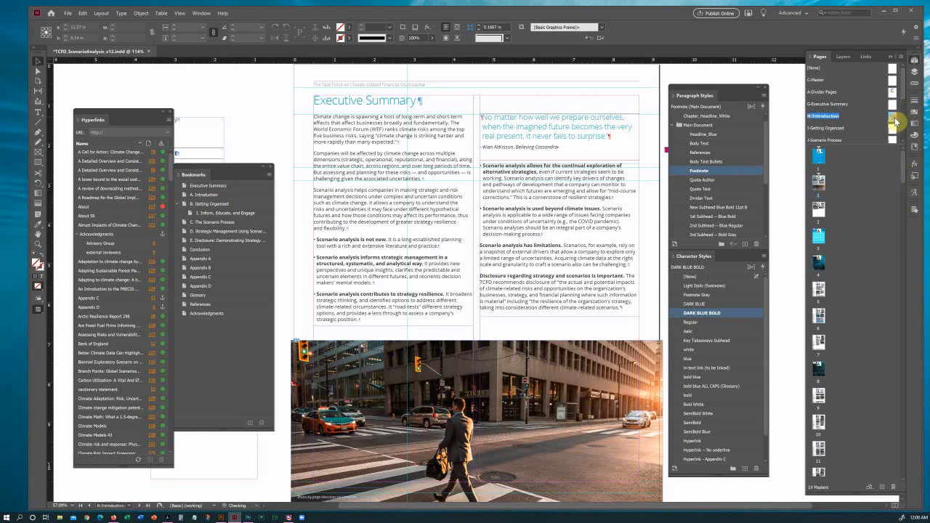
pyautogui.click(371, 253)
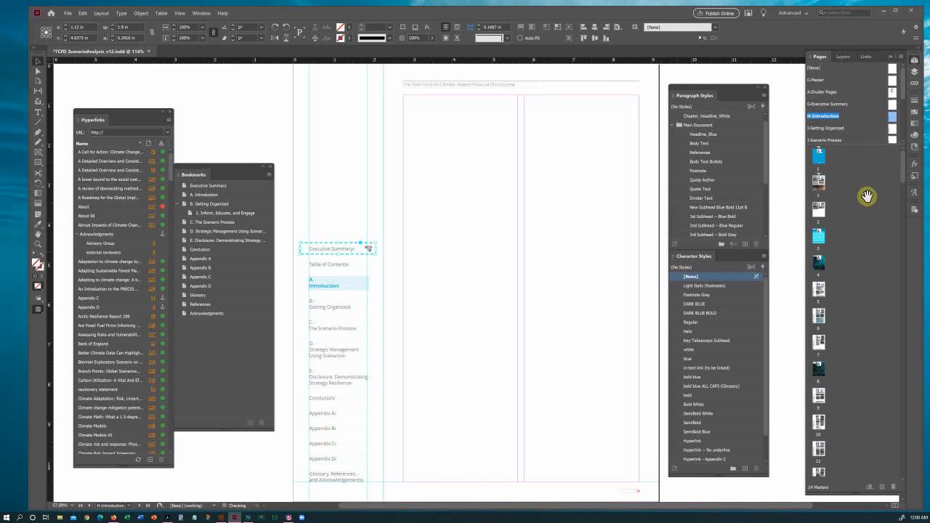
pyautogui.click(915, 207)
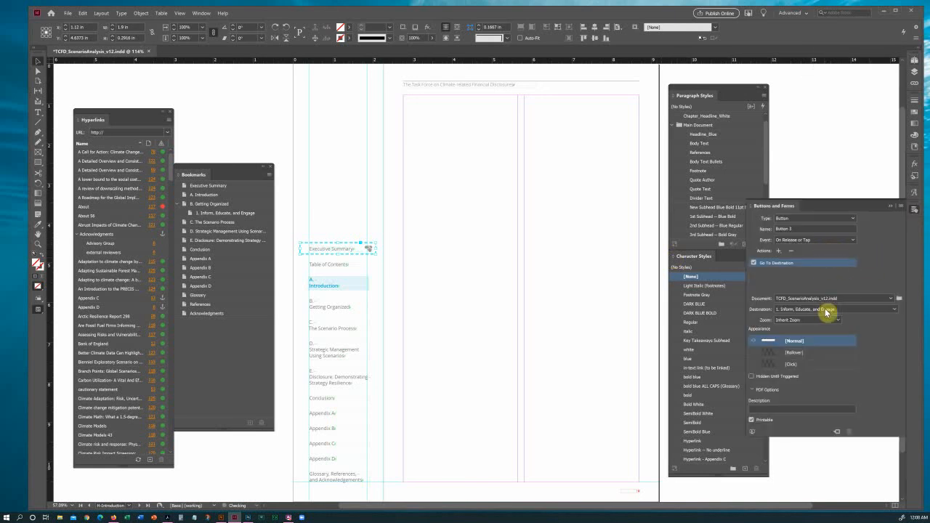
# Set Button 3's destination to Executive Summary, then deselect the button.
pyautogui.click(881, 314)
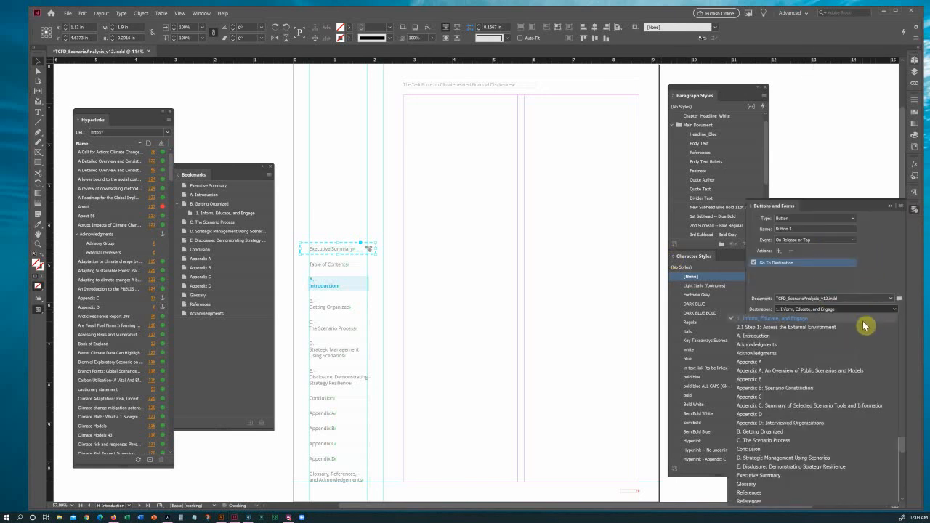
pyautogui.click(792, 475)
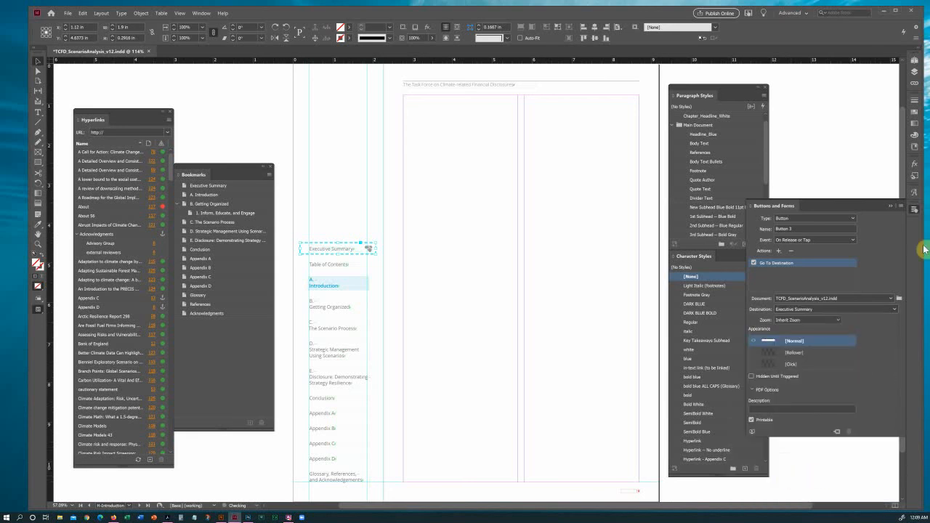
pyautogui.click(348, 218)
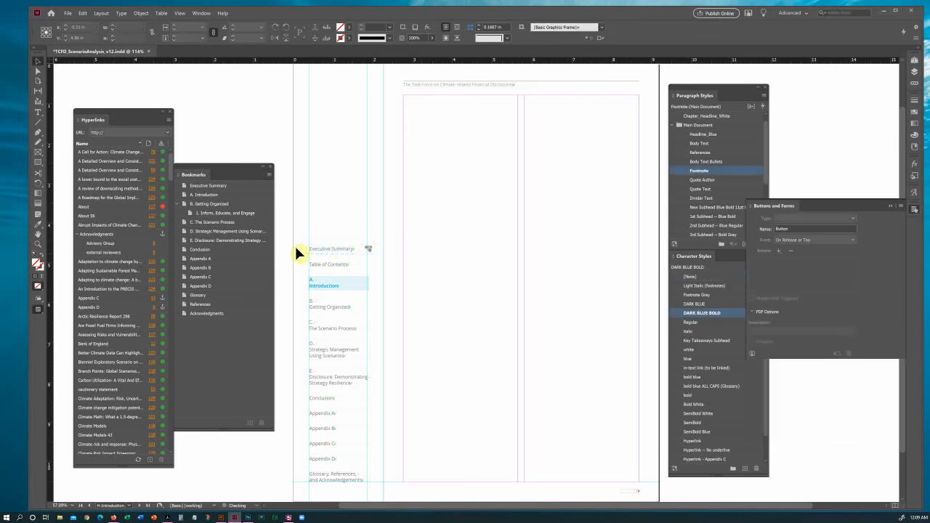
# Leave the button settings and review the A. Introduction page and the page after it.
pyautogui.click(916, 70)
pyautogui.click(914, 60)
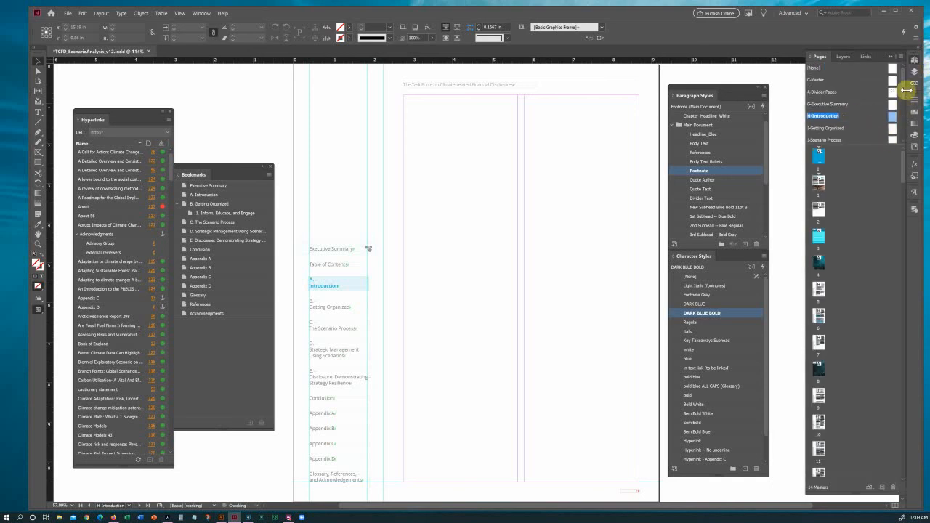
pyautogui.scroll(-3, 905, 118)
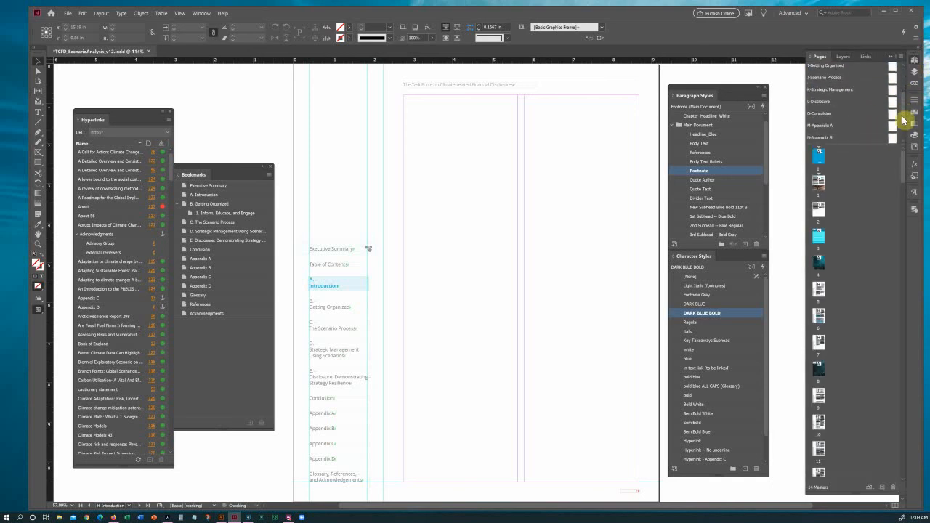
pyautogui.scroll(3, 909, 114)
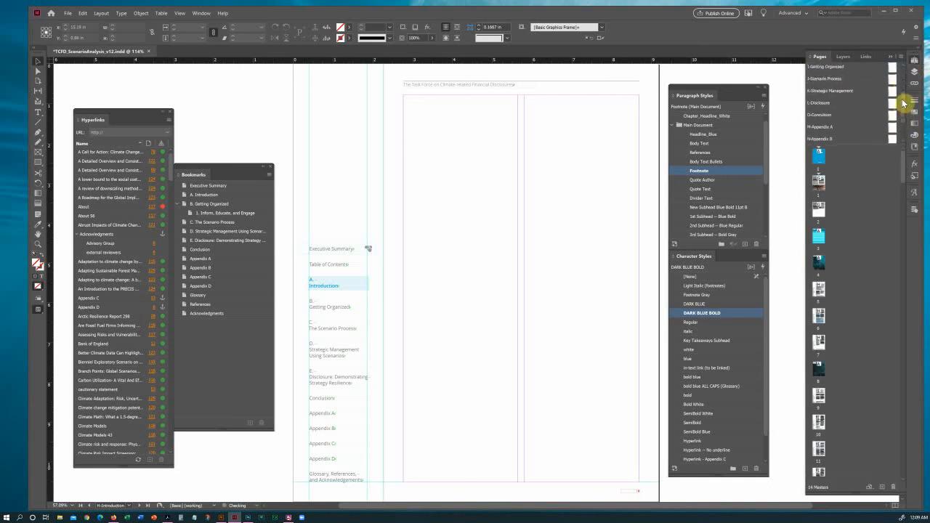
pyautogui.doubleClick(819, 294)
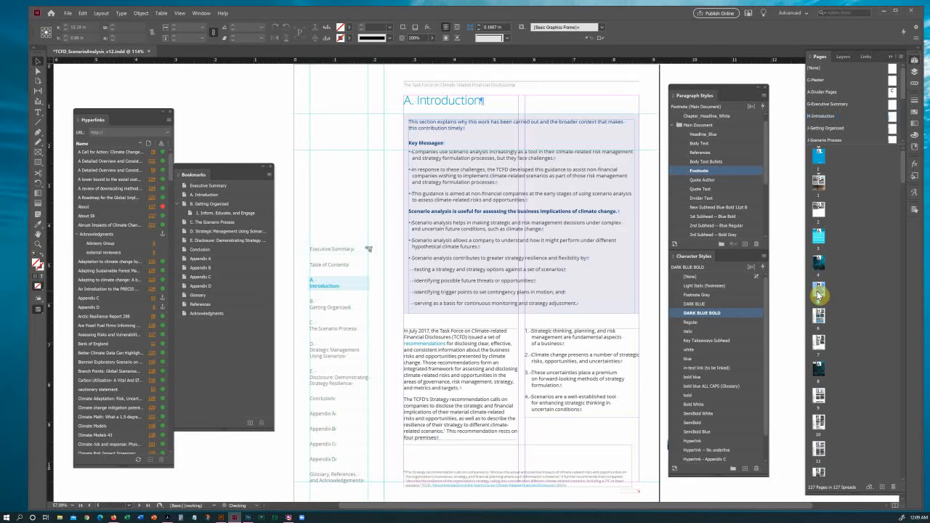
pyautogui.doubleClick(819, 315)
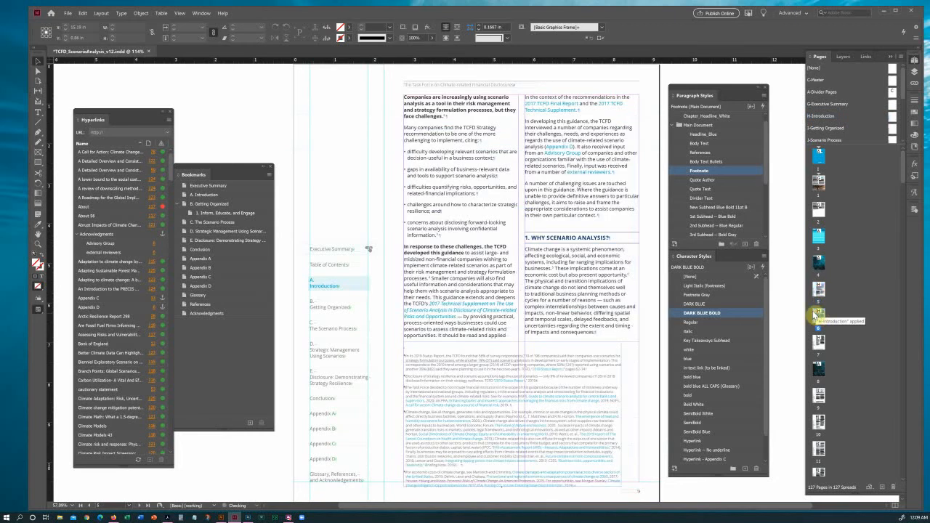
pyautogui.click(39, 112)
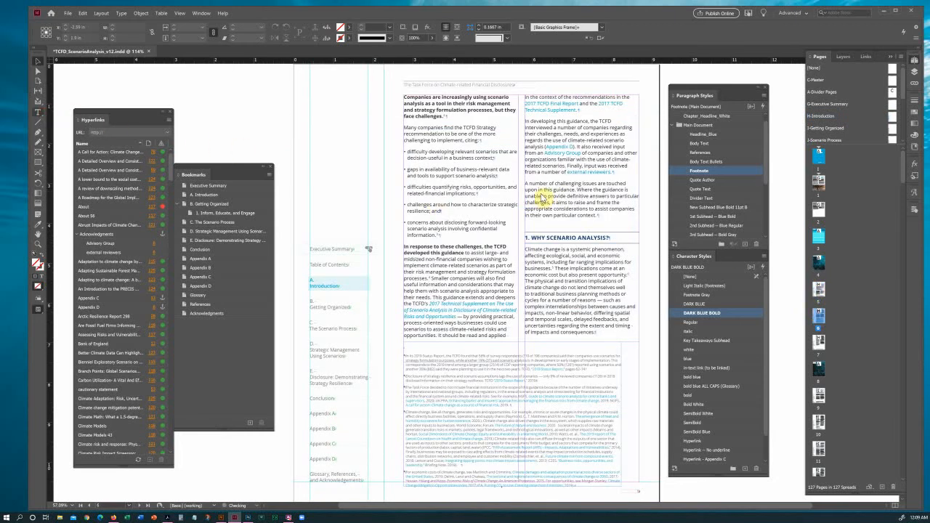
pyautogui.click(542, 198)
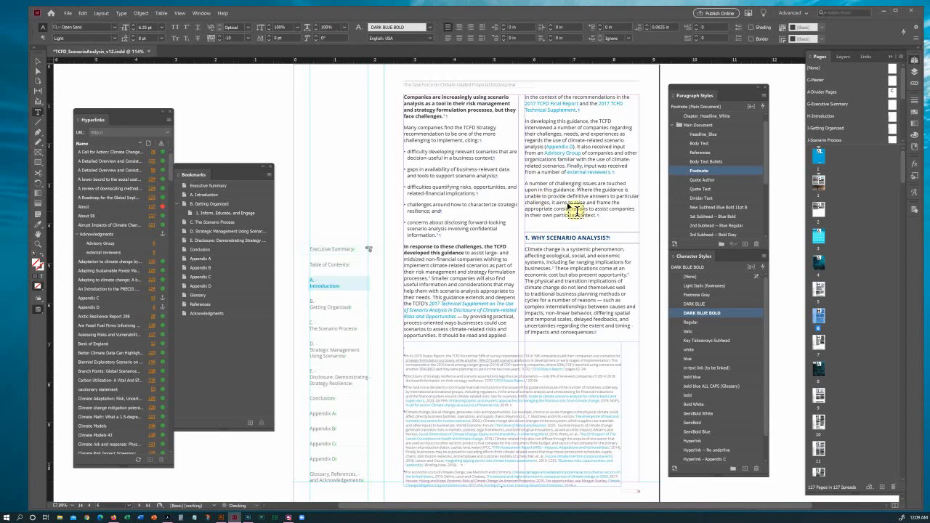
# Browse the B. Getting Organized and Build the Case for Scenarios spreads, then the Introduction spreads.
pyautogui.doubleClick(818, 346)
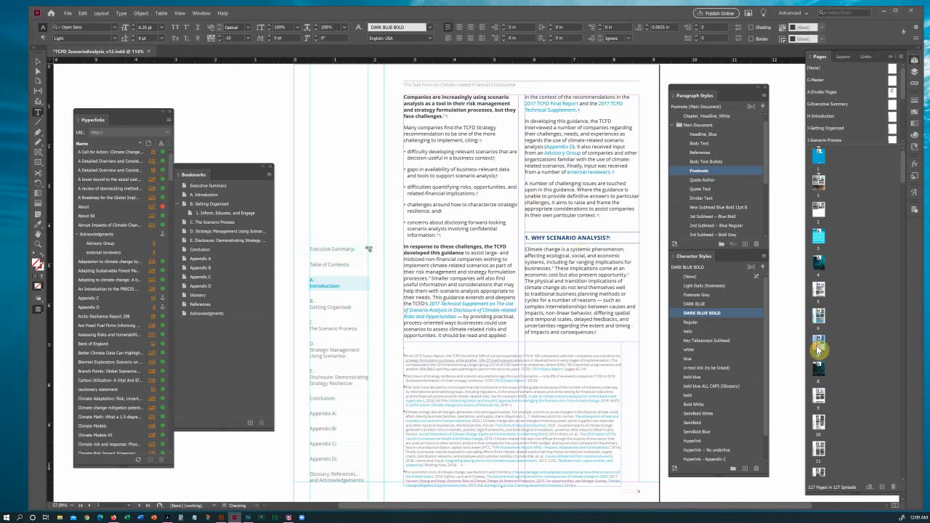
pyautogui.doubleClick(819, 399)
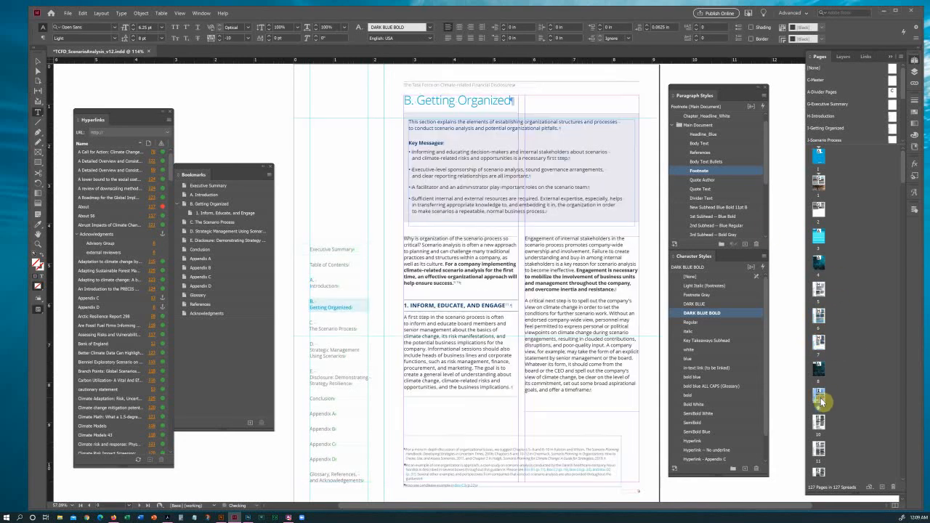
pyautogui.doubleClick(818, 428)
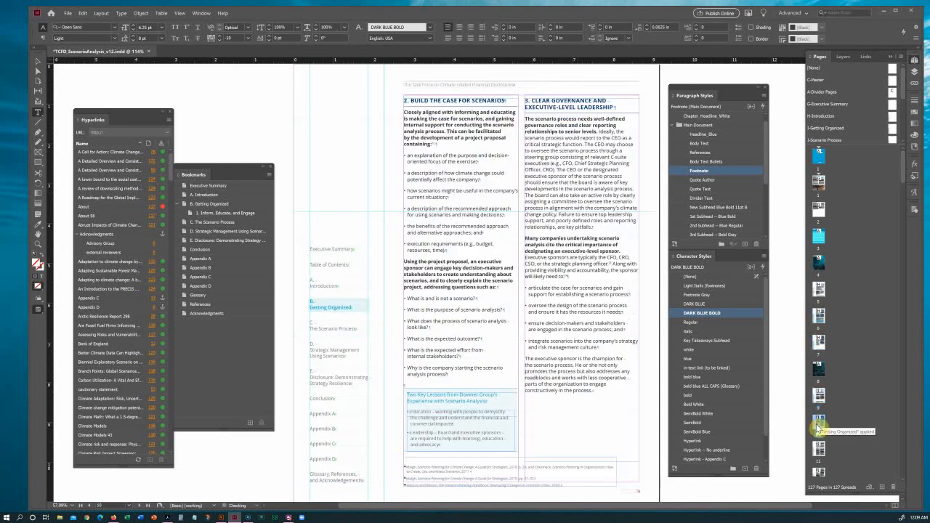
pyautogui.doubleClick(819, 342)
pyautogui.doubleClick(820, 318)
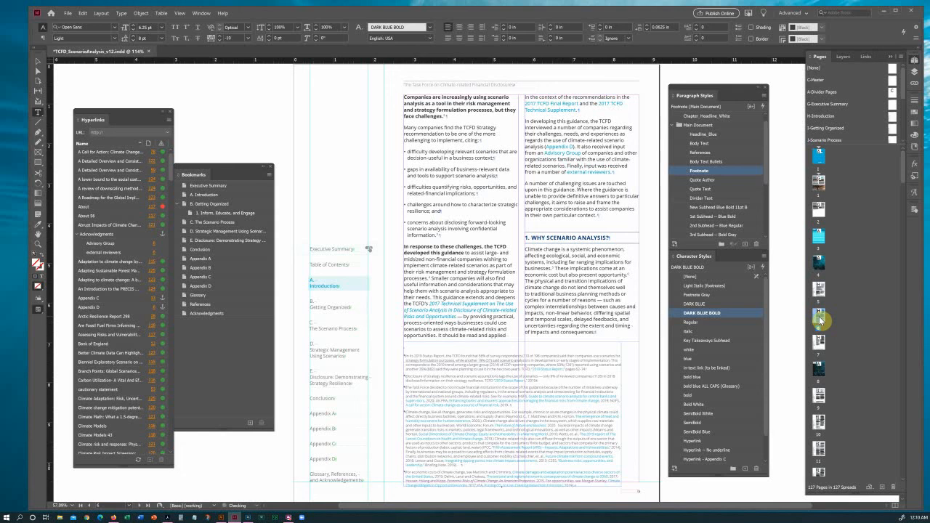
# Move through B. Getting Organized and Build the Case to the page 11 Box B1 spread.
pyautogui.click(819, 320)
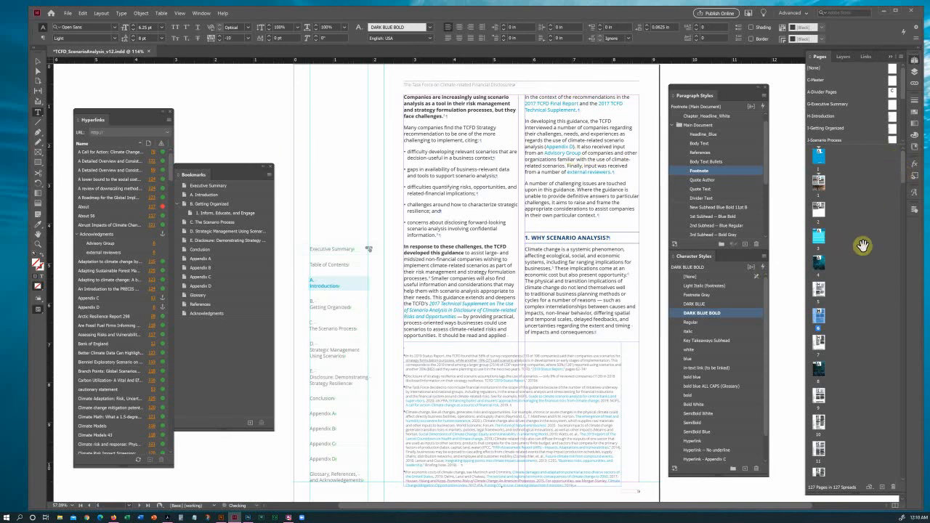
pyautogui.click(823, 397)
pyautogui.doubleClick(823, 397)
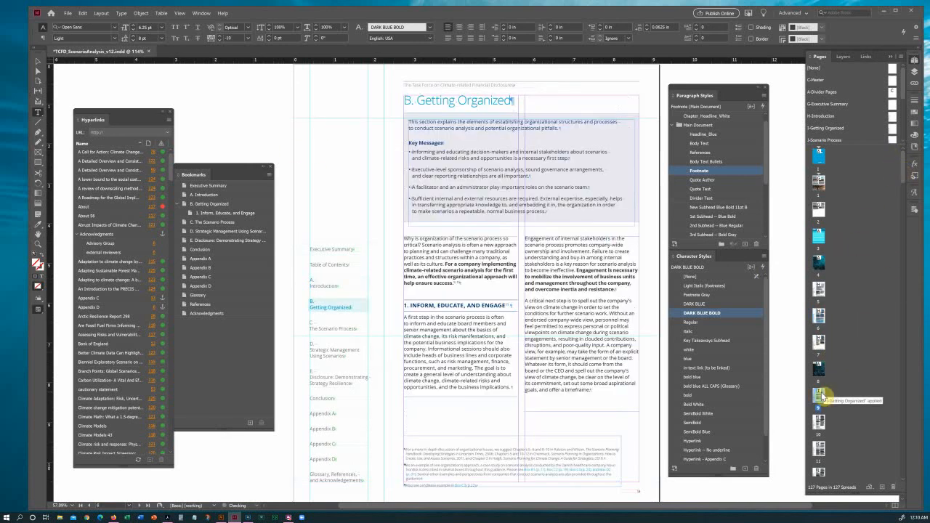
pyautogui.doubleClick(820, 426)
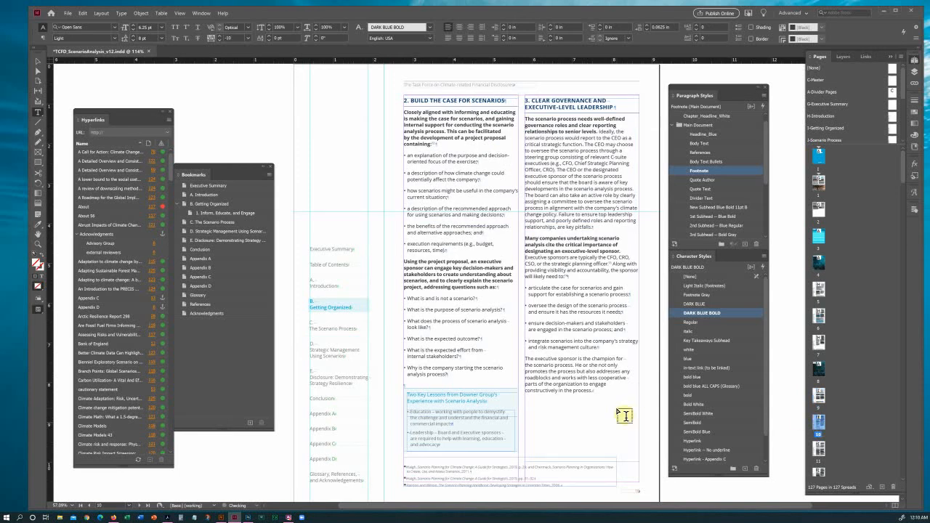
pyautogui.doubleClick(821, 448)
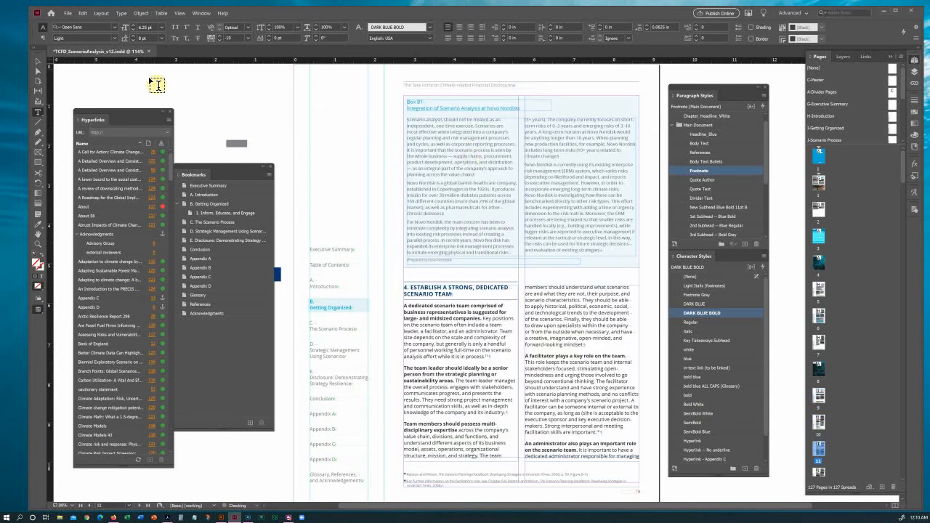
pyautogui.press('Escape')
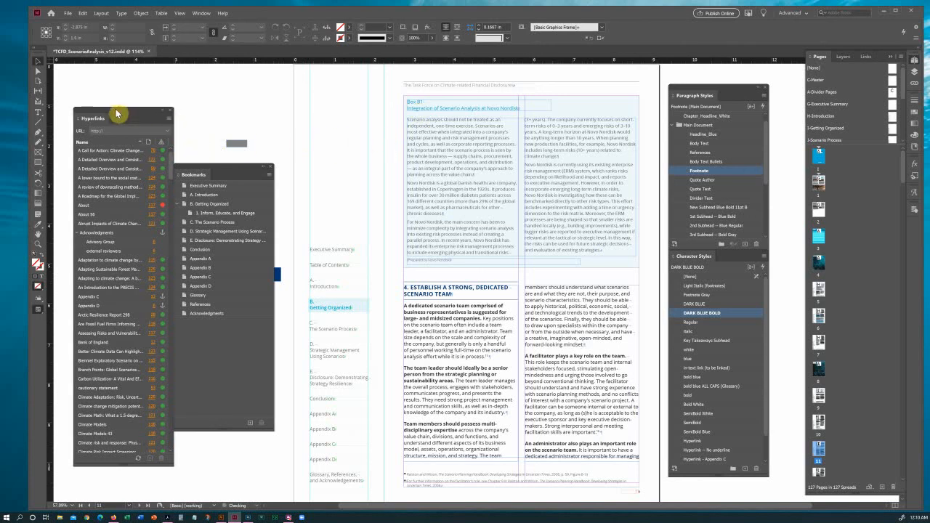
# Start a Page-type hyperlink destination, cancel it, and show the Layers panel.
pyautogui.moveTo(121, 114); pyautogui.dragTo(115, 110)
pyautogui.click(165, 115)
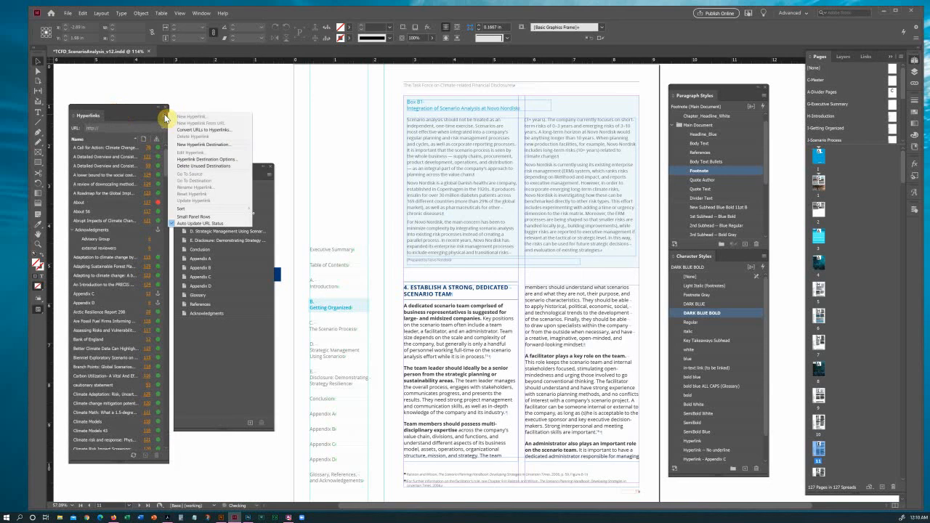
pyautogui.click(219, 144)
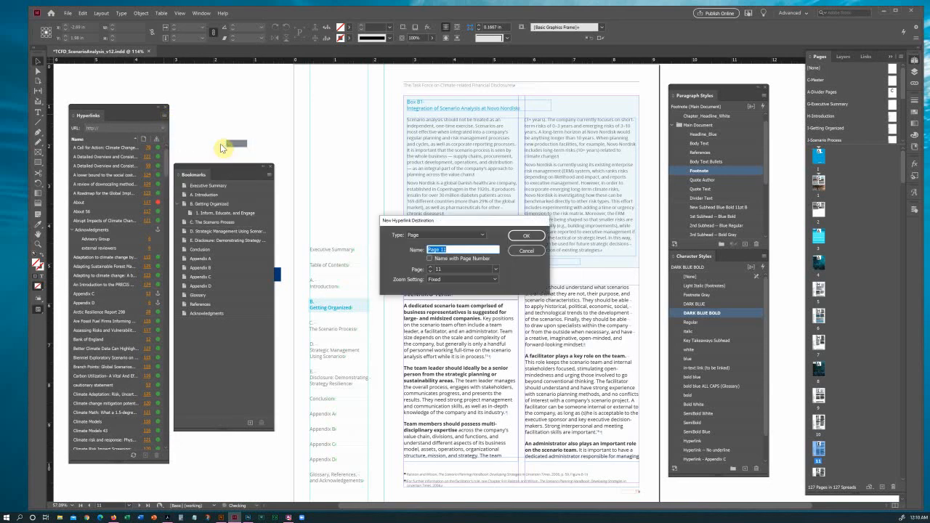
pyautogui.click(481, 235)
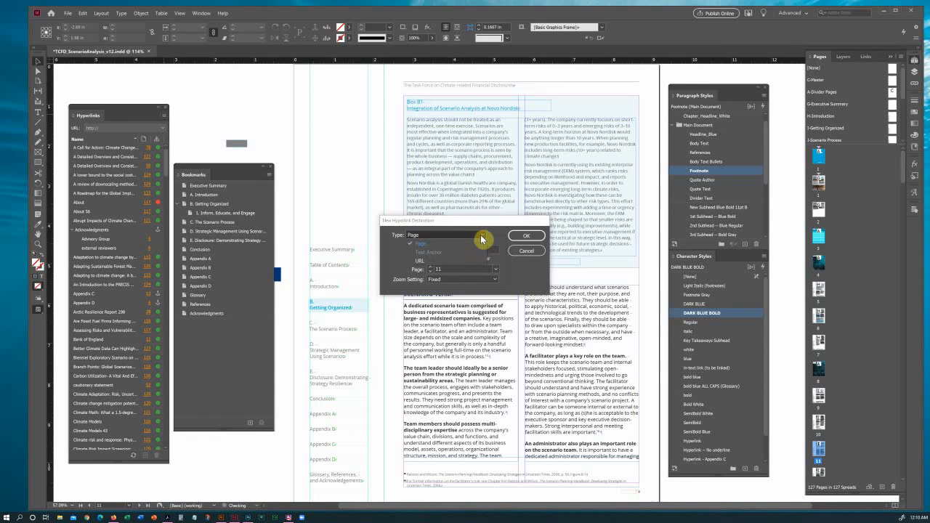
pyautogui.click(426, 243)
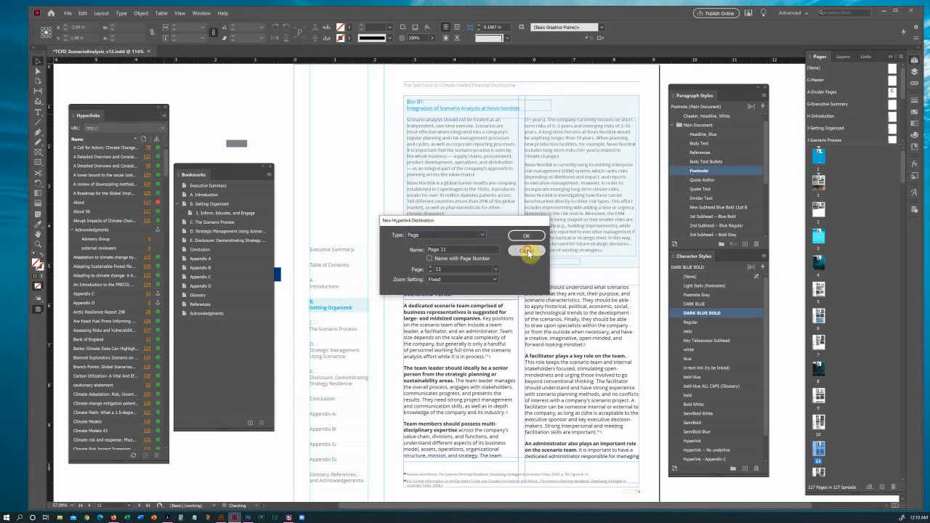
pyautogui.click(526, 235)
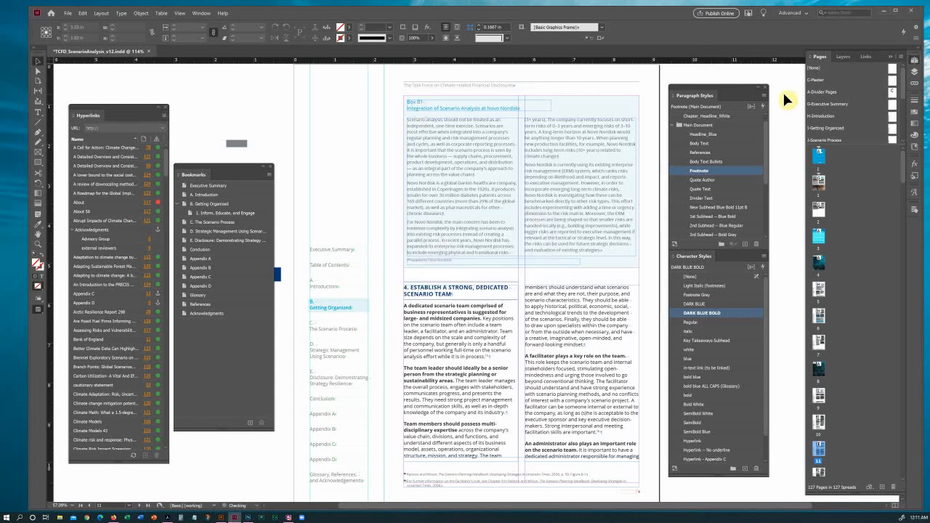
pyautogui.click(914, 72)
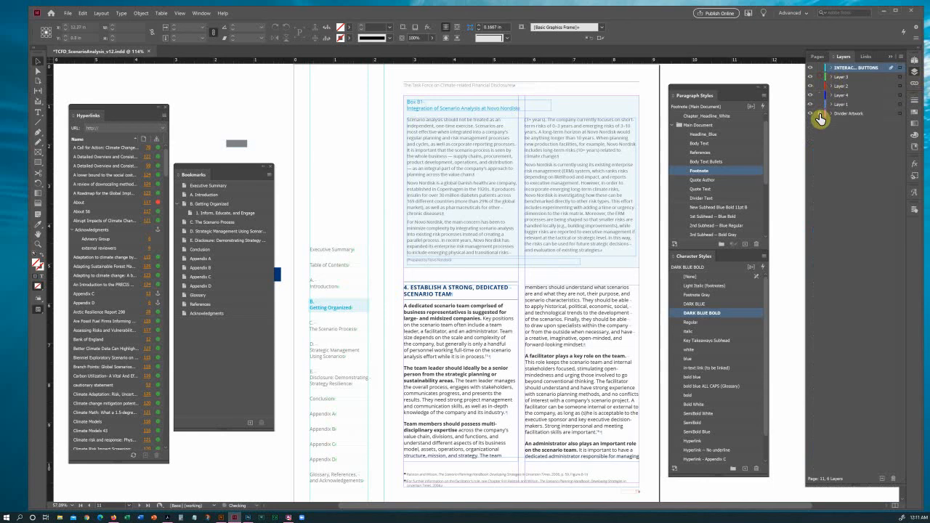
# Cancel another Page destination for Box B1, then select its heading 'Integration of Scenario Analysis at Novo Nordisk'.
pyautogui.click(913, 63)
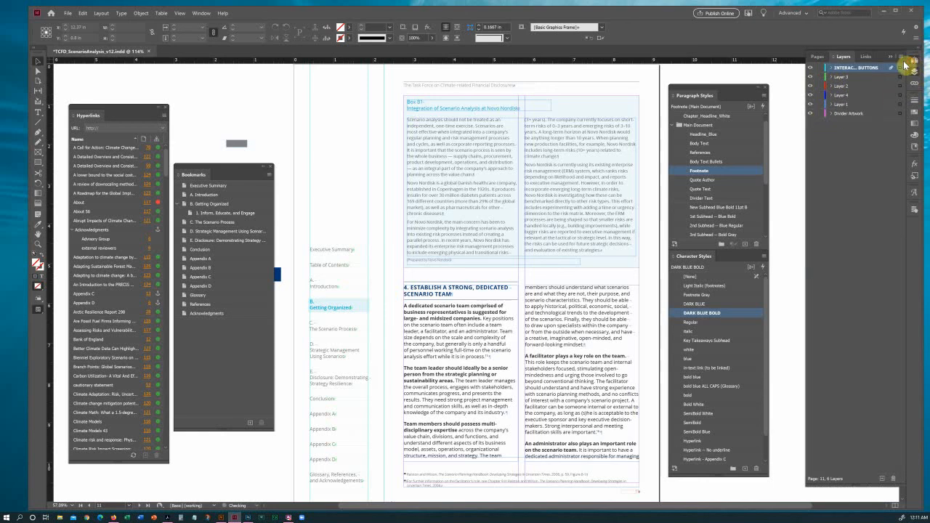
pyautogui.click(419, 110)
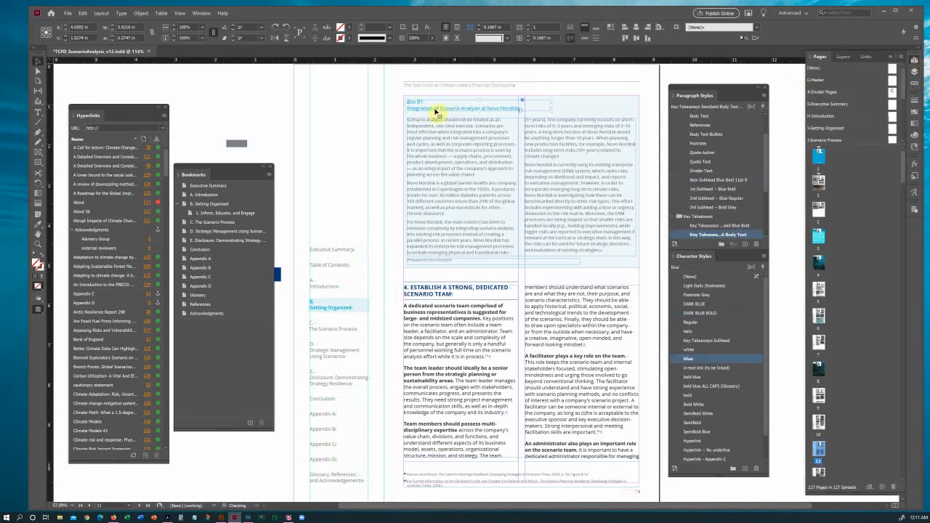
pyautogui.click(163, 115)
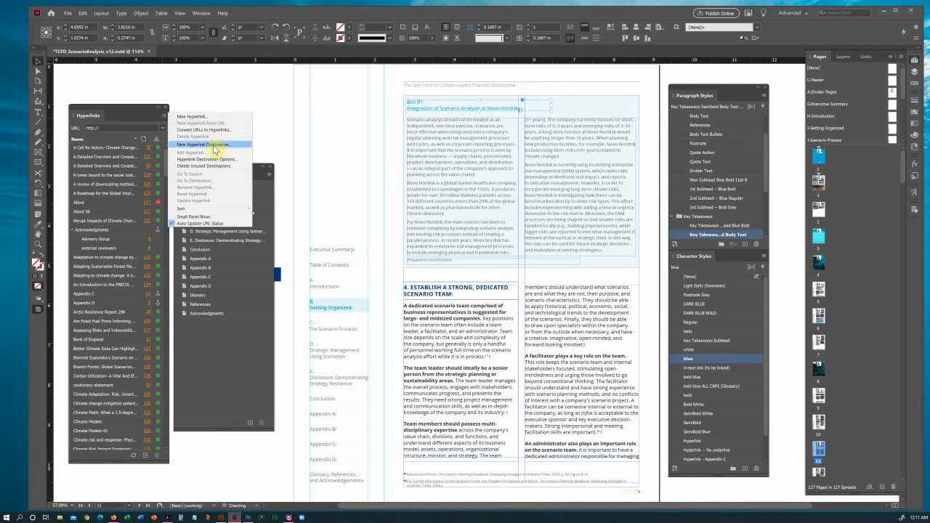
pyautogui.click(213, 146)
pyautogui.click(433, 236)
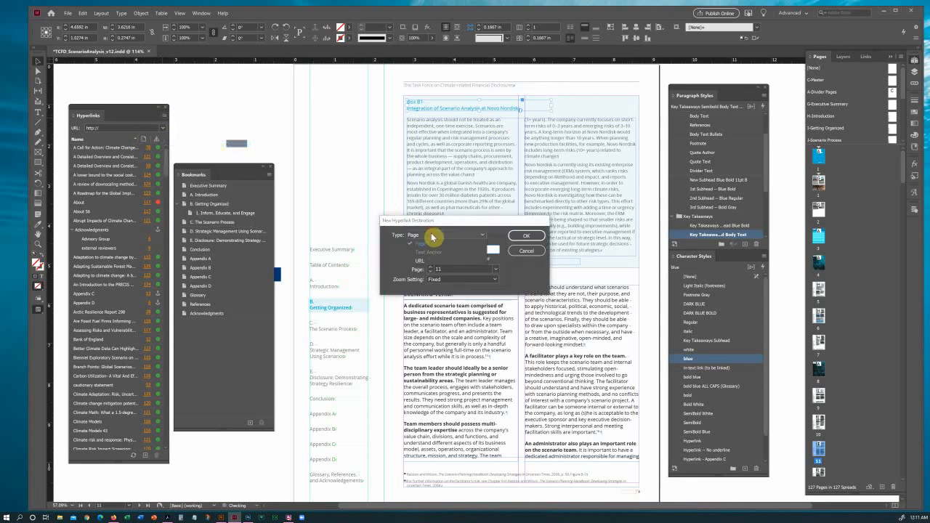
pyautogui.click(432, 236)
pyautogui.click(525, 236)
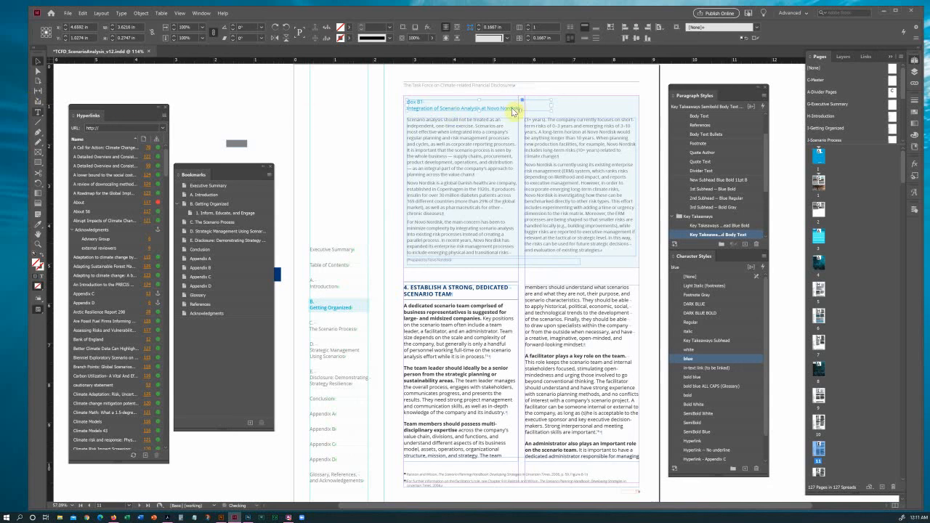
pyautogui.doubleClick(503, 110)
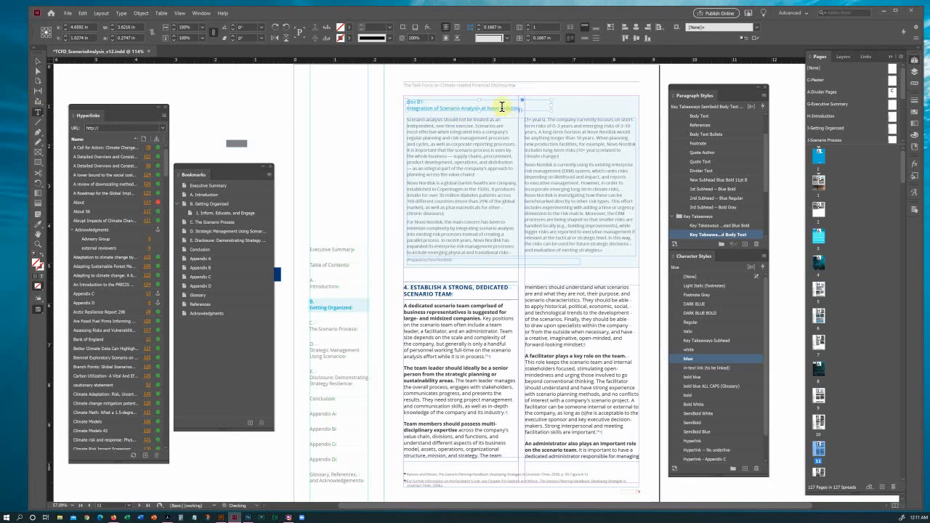
pyautogui.moveTo(520, 107); pyautogui.dragTo(405, 96)
# Make the Box B1 heading a Text Anchor hyperlink destination with its suggested name.
pyautogui.click(165, 115)
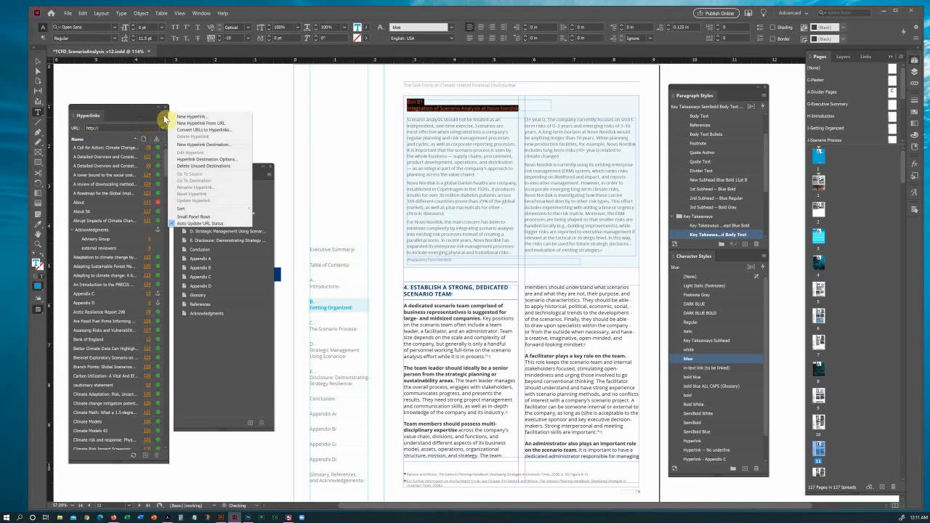
pyautogui.click(205, 144)
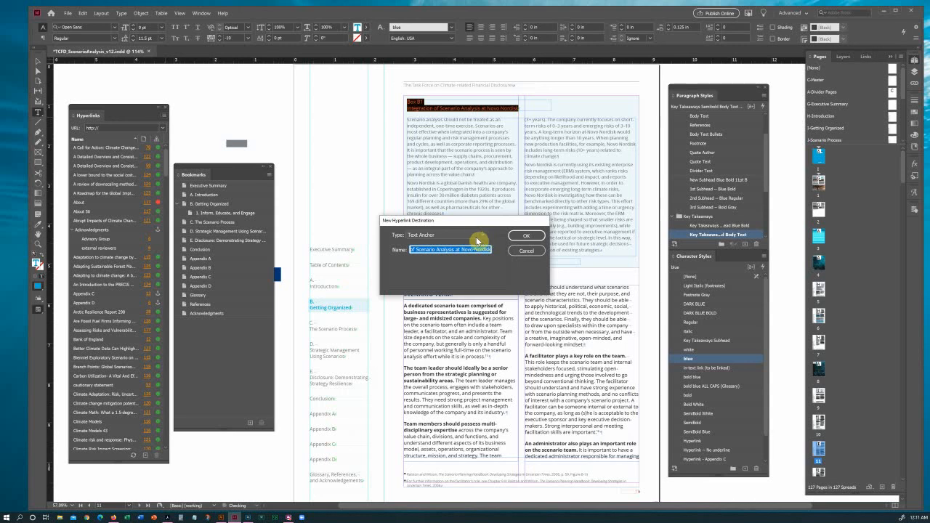
pyautogui.moveTo(419, 250); pyautogui.dragTo(401, 250)
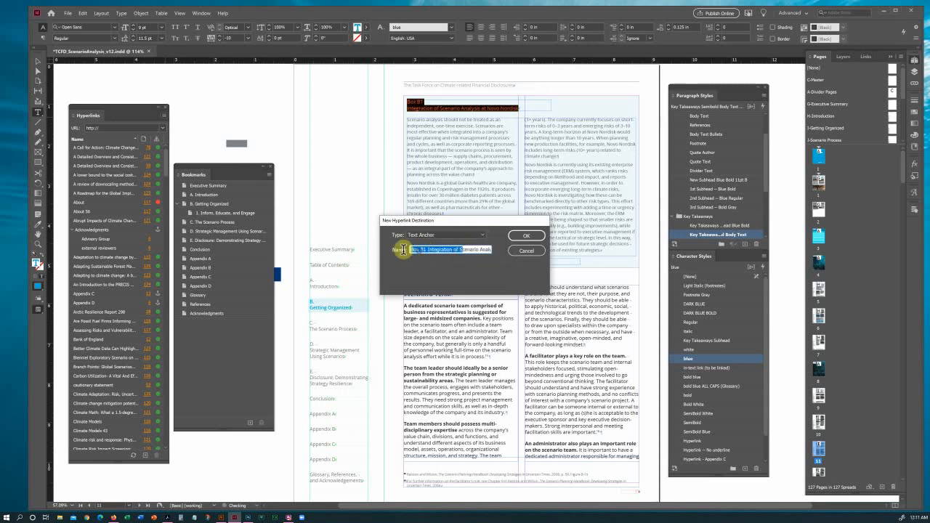
pyautogui.click(449, 237)
pyautogui.click(450, 236)
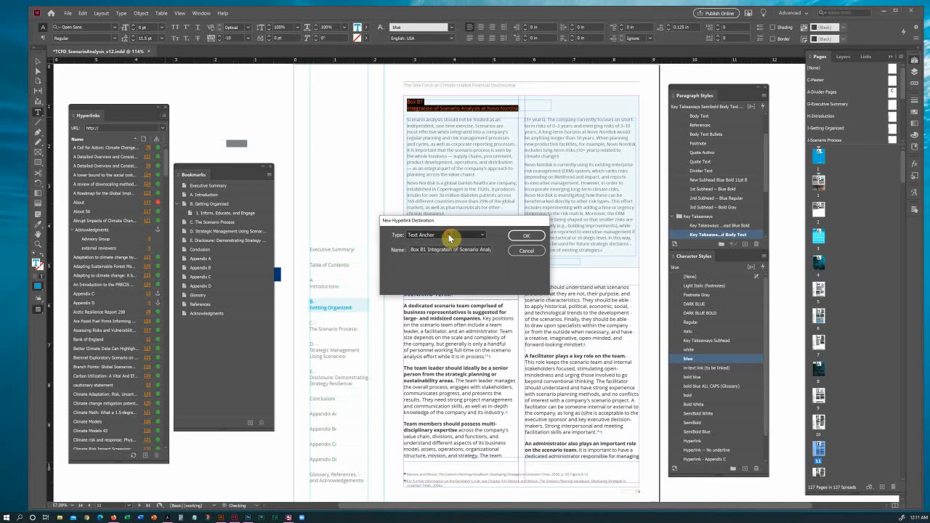
pyautogui.click(523, 236)
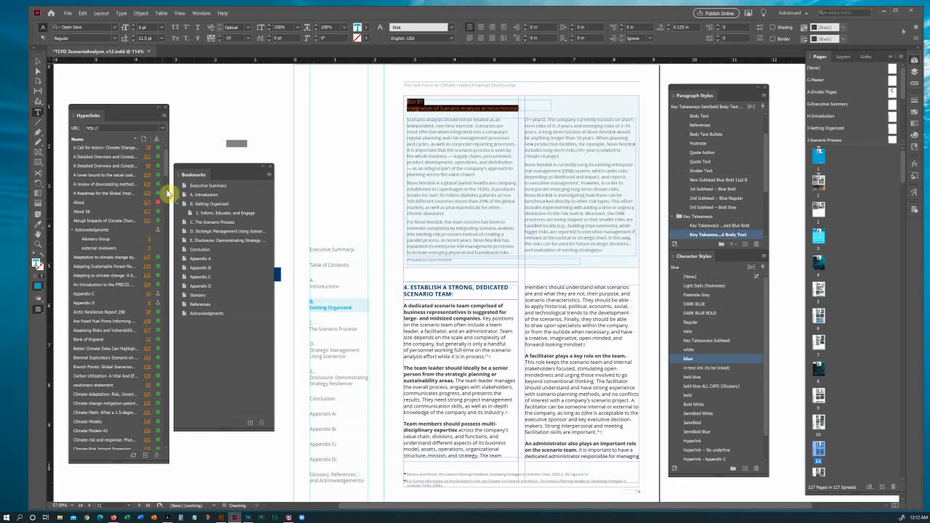
# Deselect the Box B1 heading, move through the pages to page 16, and select the Table C1 label.
pyautogui.scroll(-10, 164, 189)
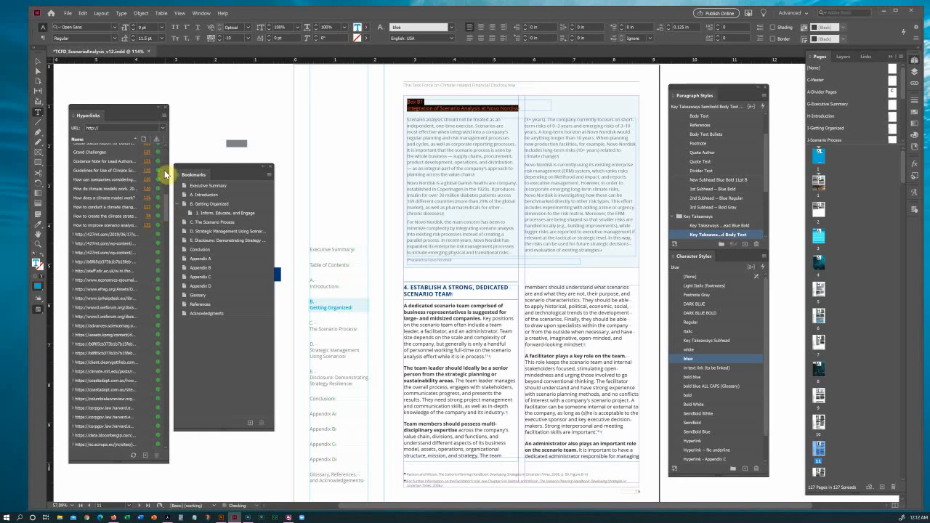
pyautogui.scroll(10, 165, 174)
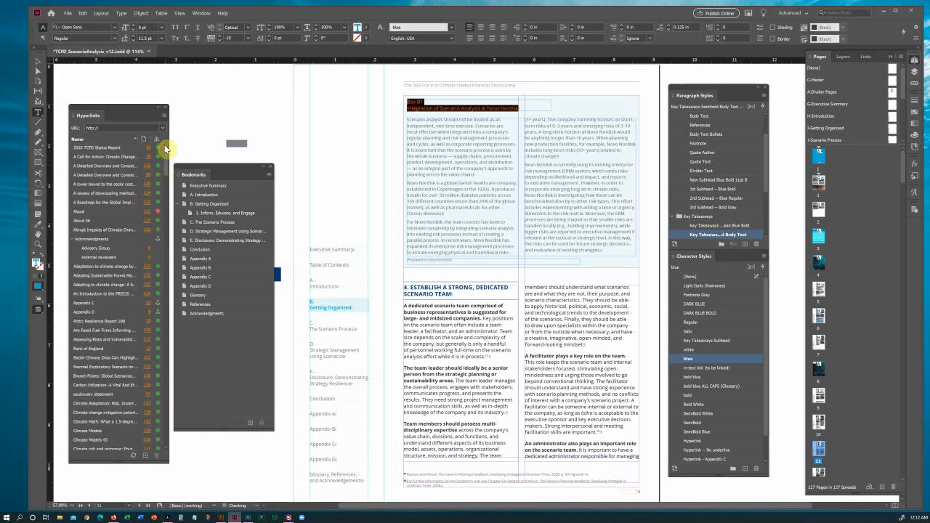
pyautogui.click(443, 104)
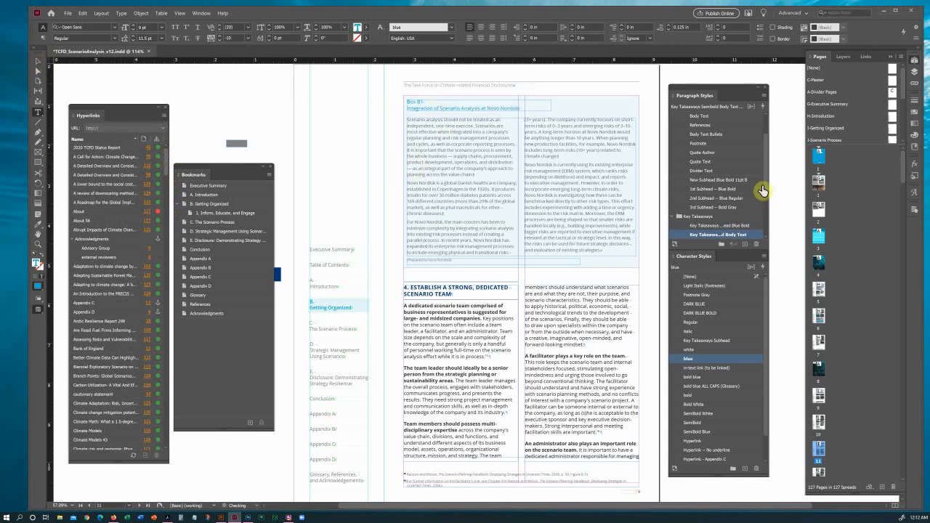
pyautogui.scroll(-3, 832, 443)
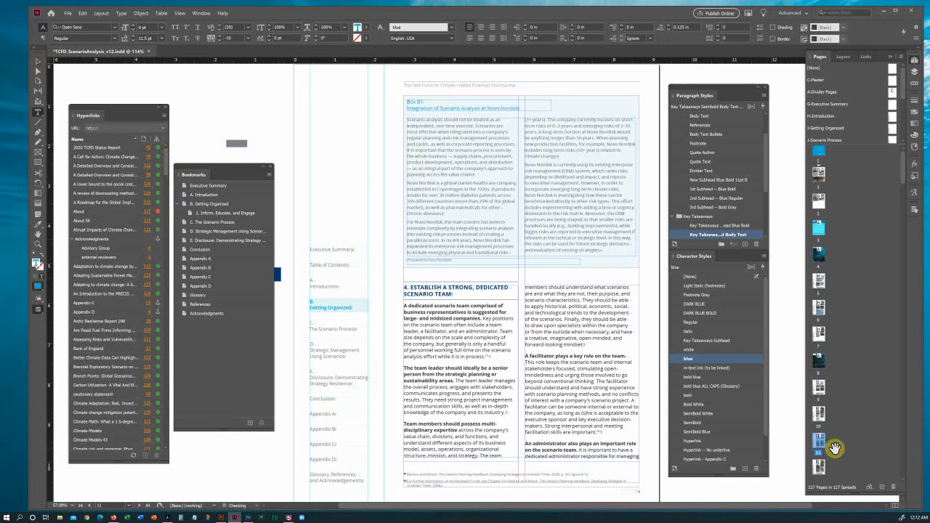
pyautogui.doubleClick(820, 420)
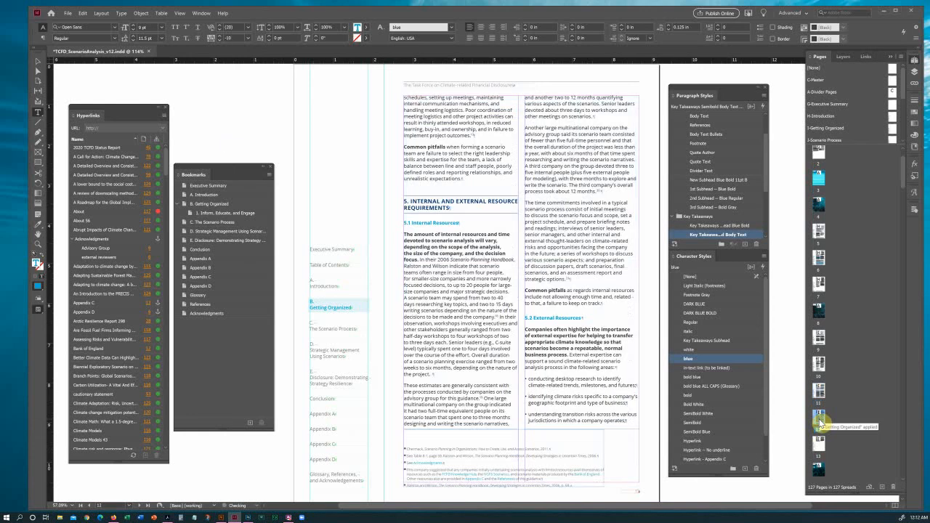
pyautogui.doubleClick(821, 443)
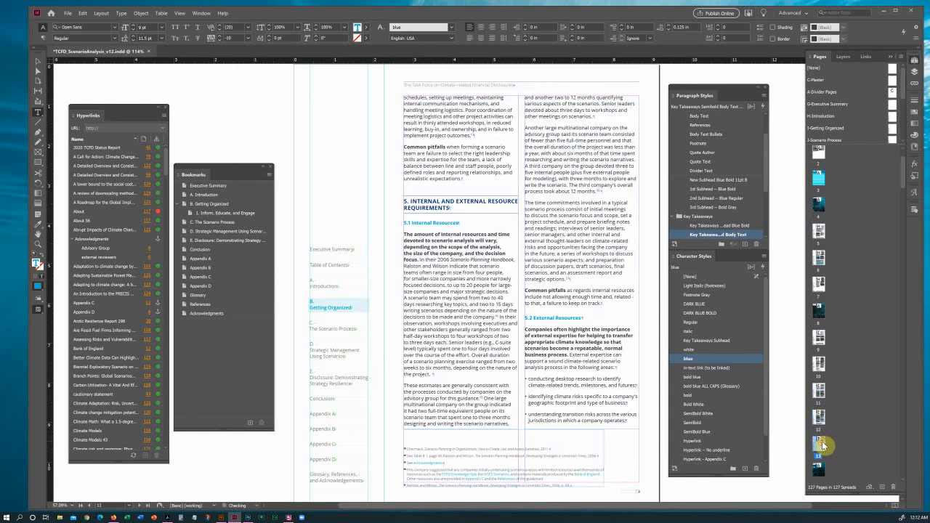
pyautogui.scroll(-3, 824, 446)
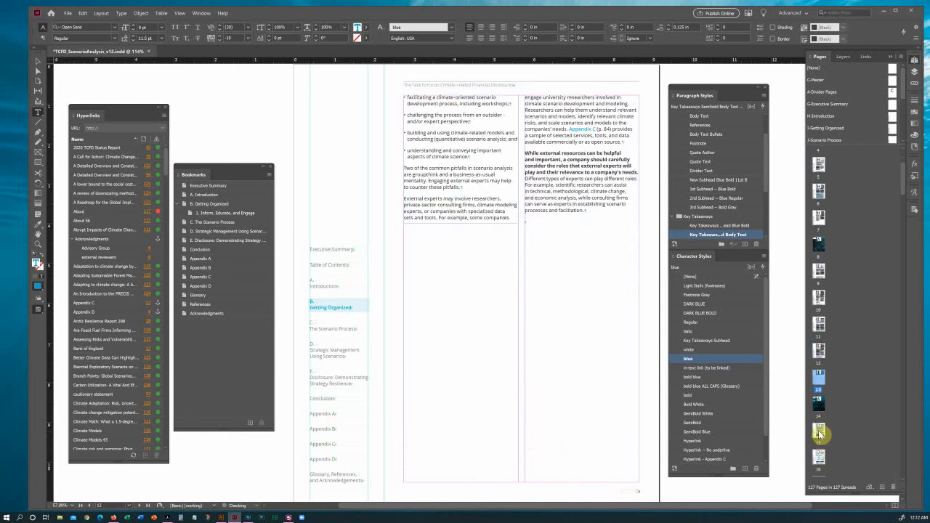
pyautogui.doubleClick(820, 433)
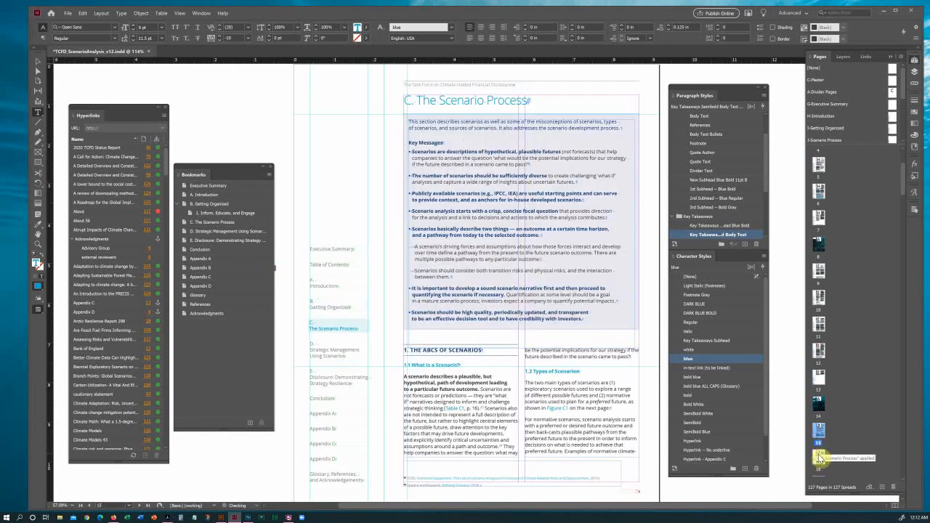
pyautogui.doubleClick(820, 455)
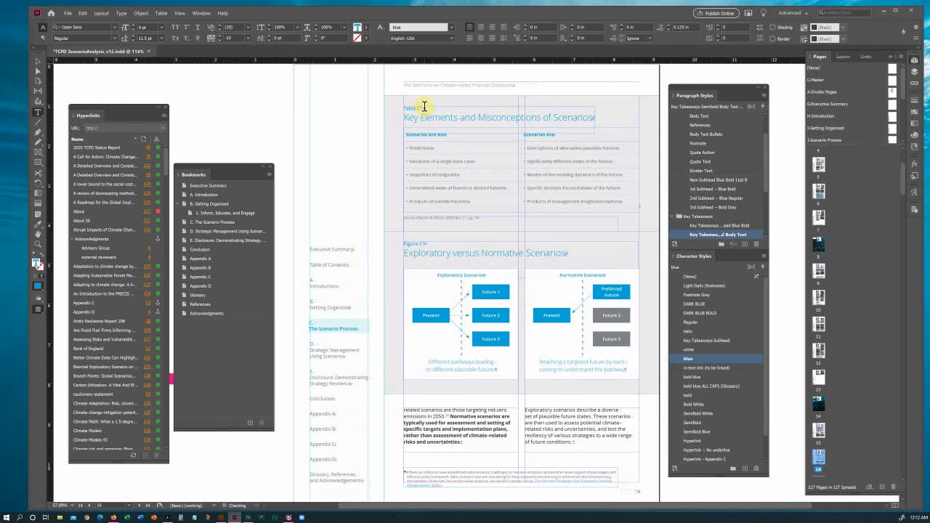
pyautogui.moveTo(425, 106); pyautogui.dragTo(405, 107)
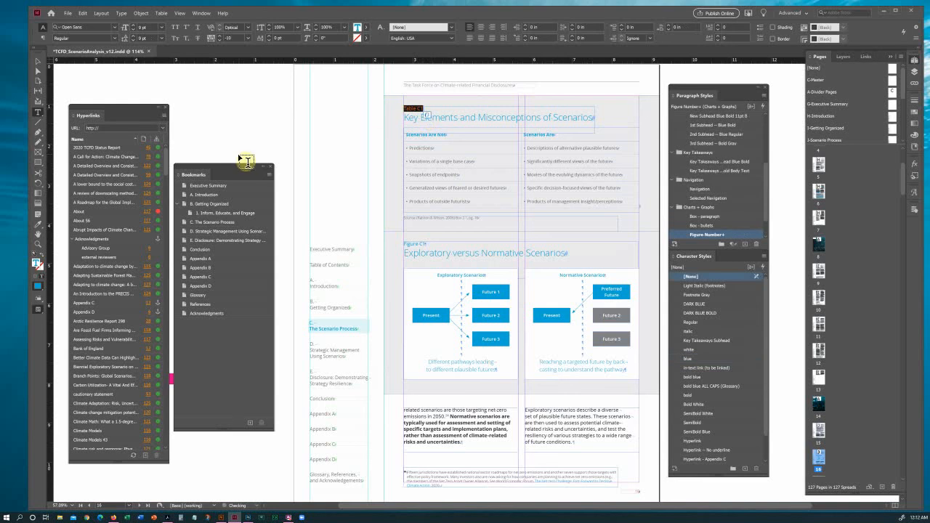
# Add a Text Anchor hyperlink destination named Table C1 on the selected label.
pyautogui.click(164, 117)
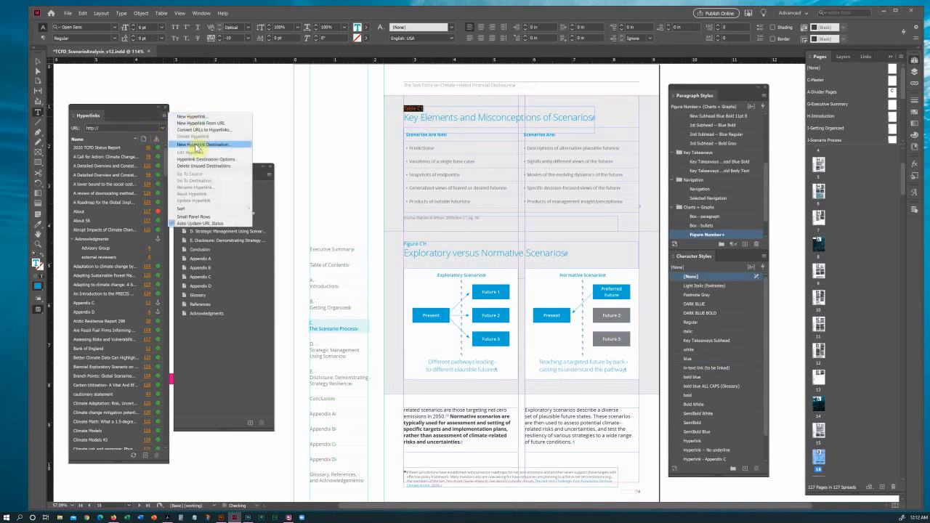
pyautogui.click(196, 144)
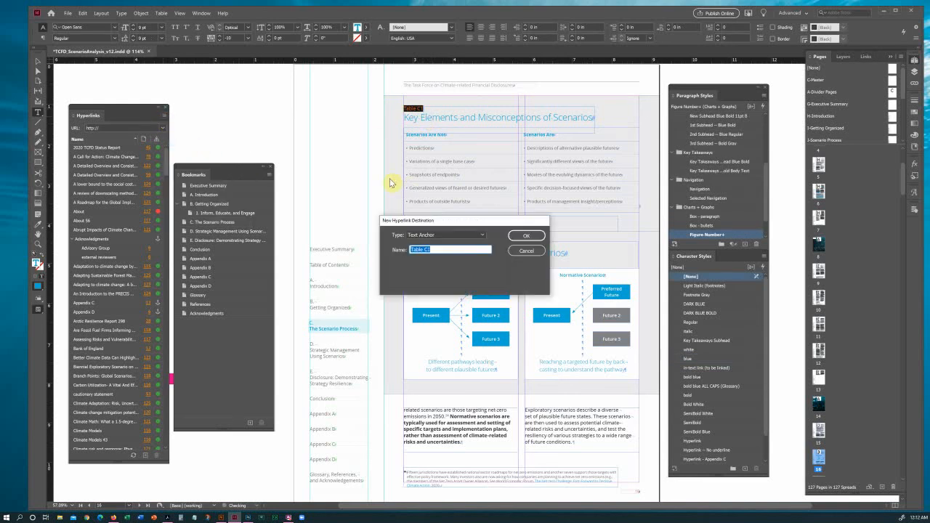
pyautogui.click(526, 236)
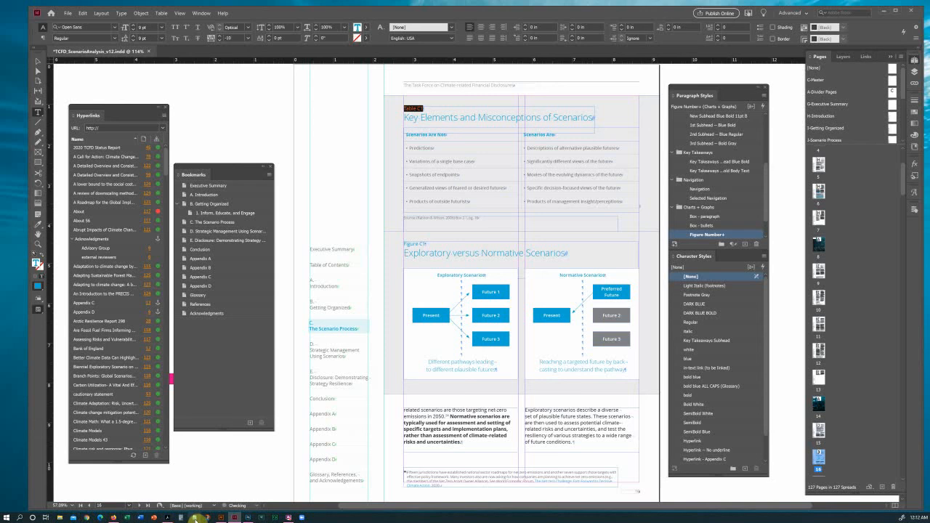
pyautogui.click(168, 518)
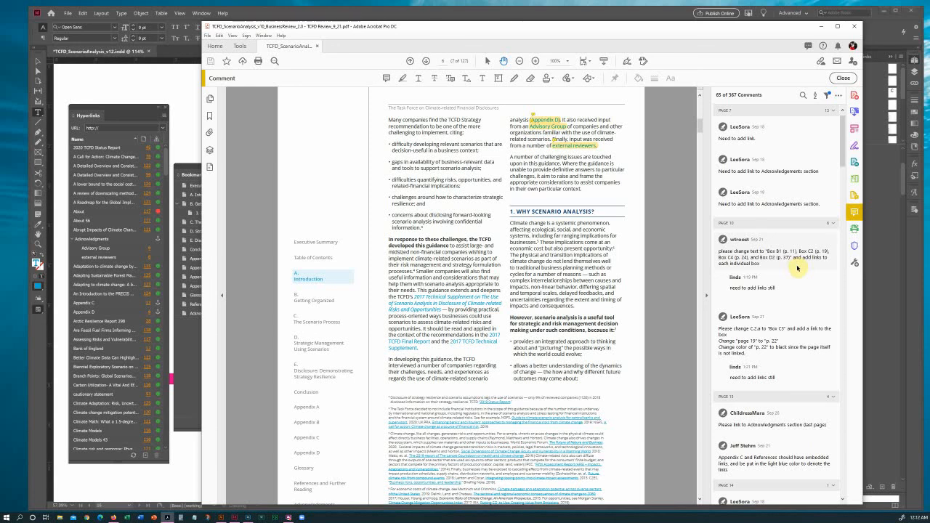
pyautogui.scroll(-3, 798, 268)
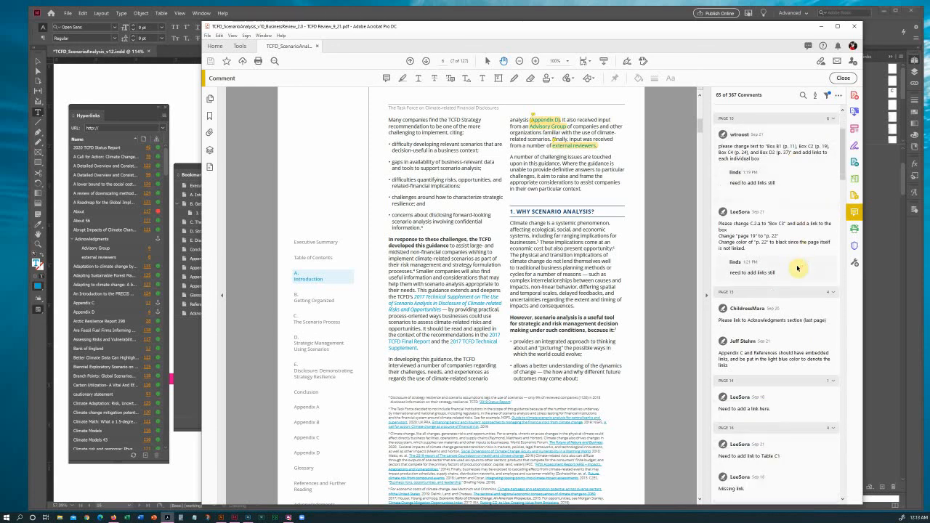
pyautogui.click(798, 457)
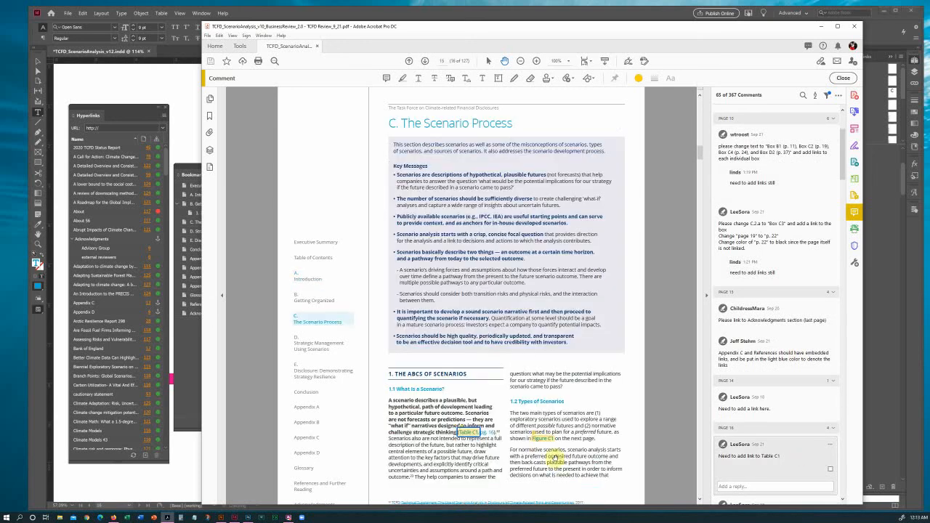
pyautogui.scroll(-1, 564, 471)
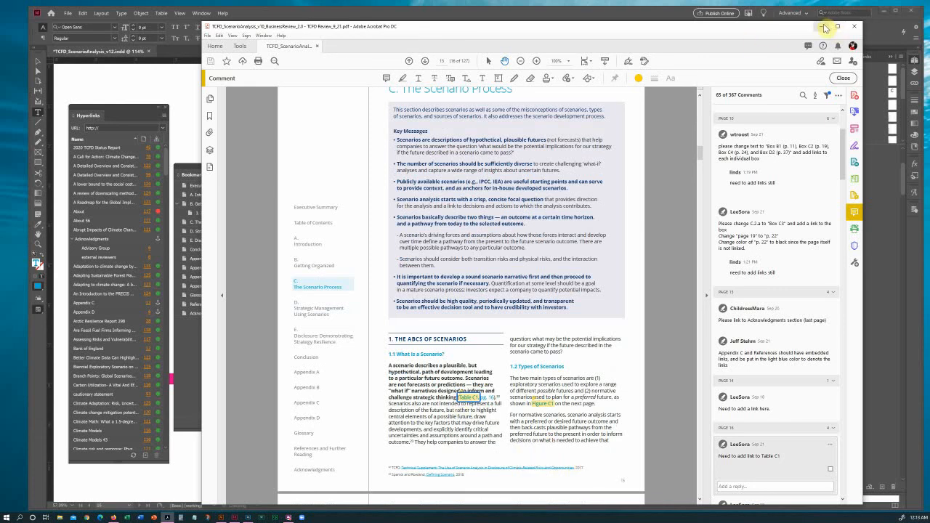
pyautogui.click(821, 27)
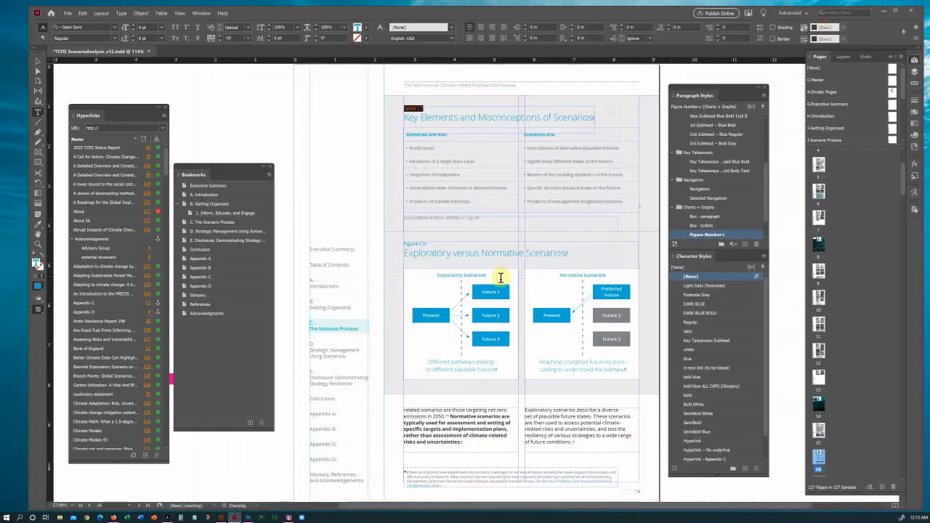
# Select the 'Table C1' reference in the page 15 body text and apply the [None] character style.
pyautogui.scroll(5, 502, 287)
pyautogui.scroll(3, 509, 288)
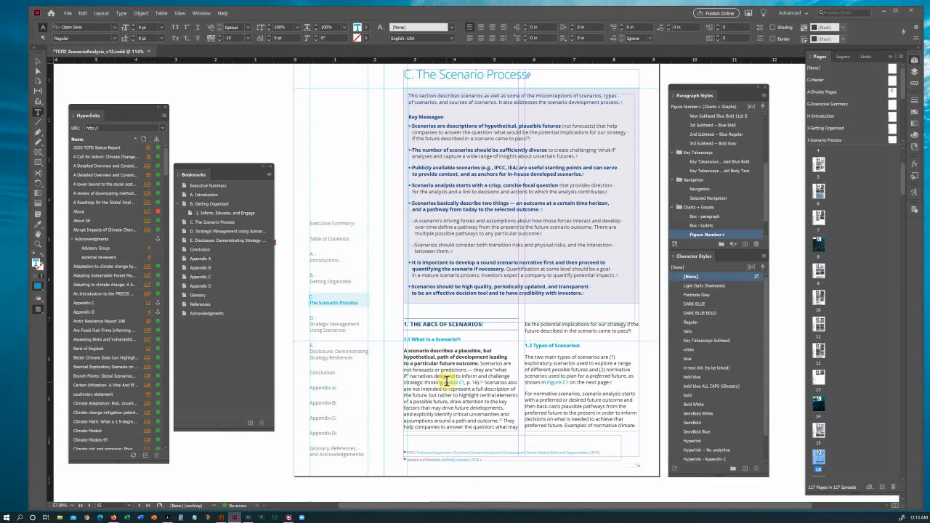
pyautogui.moveTo(447, 381); pyautogui.dragTo(466, 382)
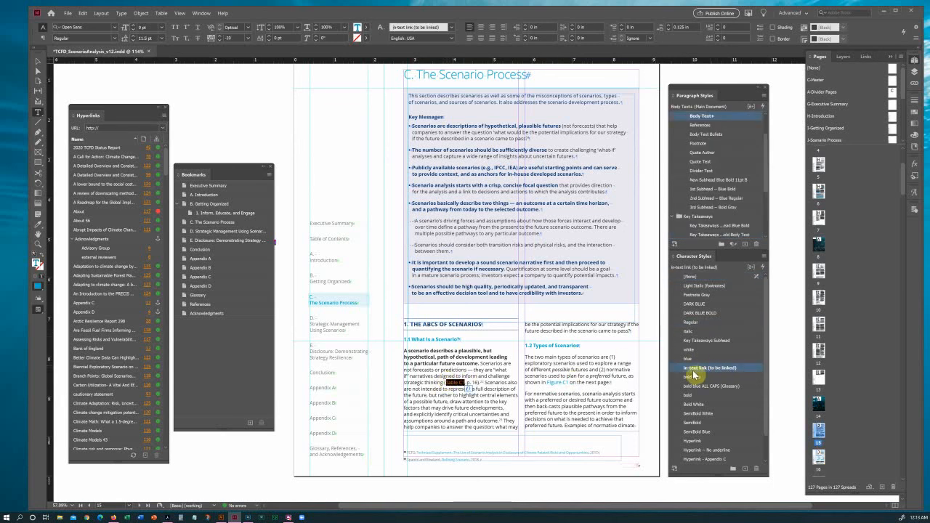
pyautogui.click(700, 277)
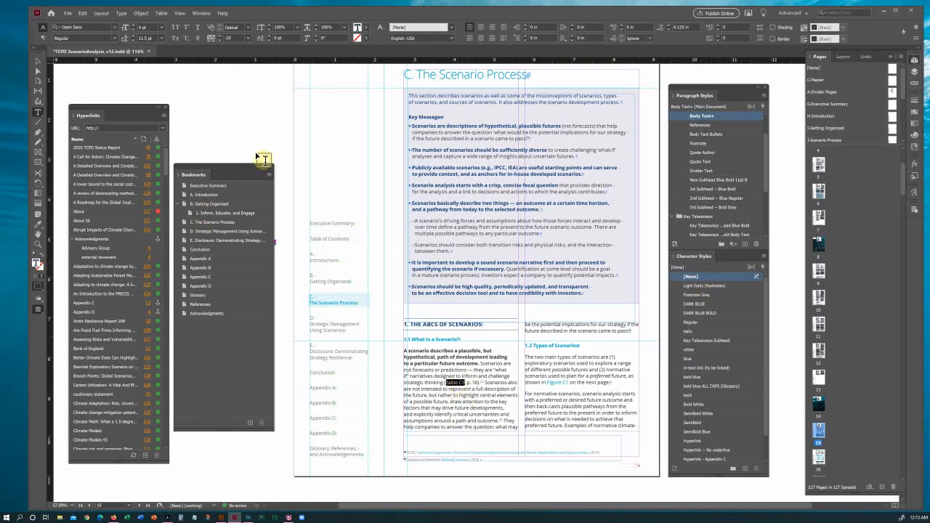
pyautogui.click(164, 115)
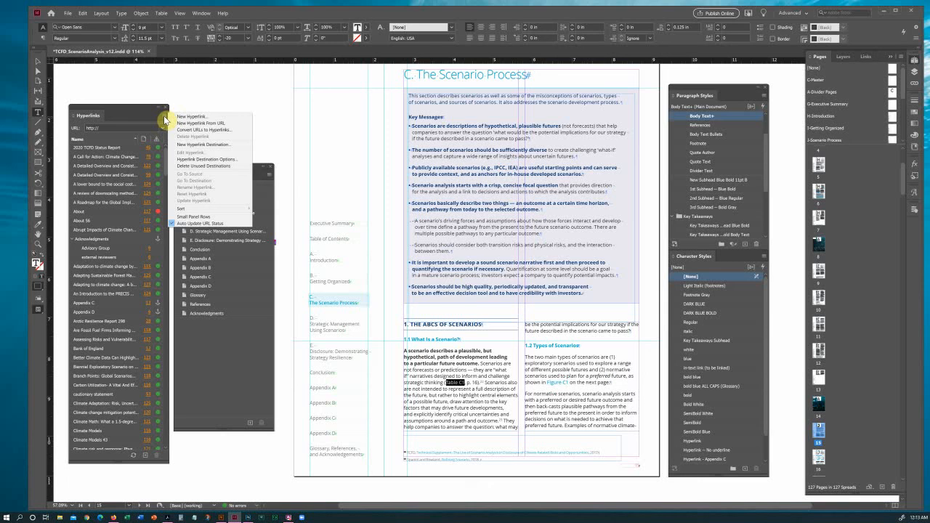
# Hyperlink the selected reference to the Table C1 text anchor, styled Hyperlink -- No underline.
pyautogui.click(224, 117)
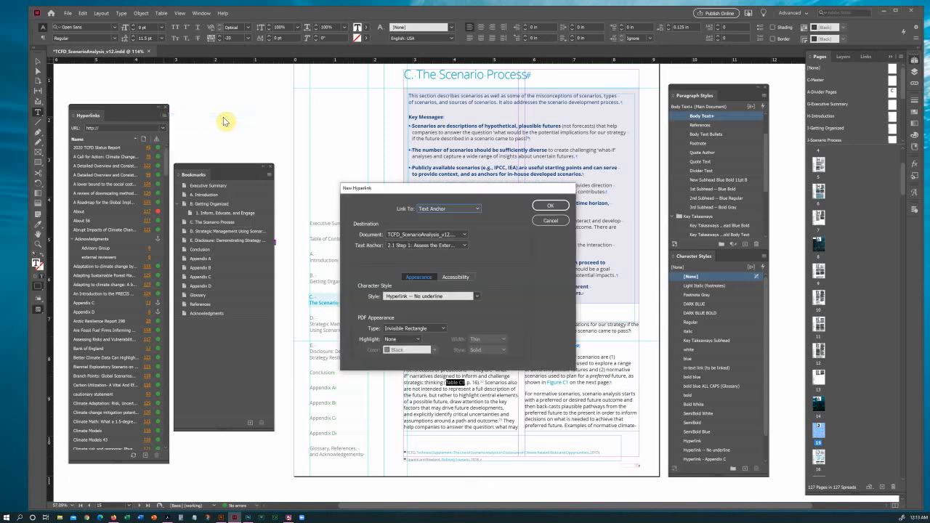
pyautogui.moveTo(429, 190); pyautogui.dragTo(389, 140)
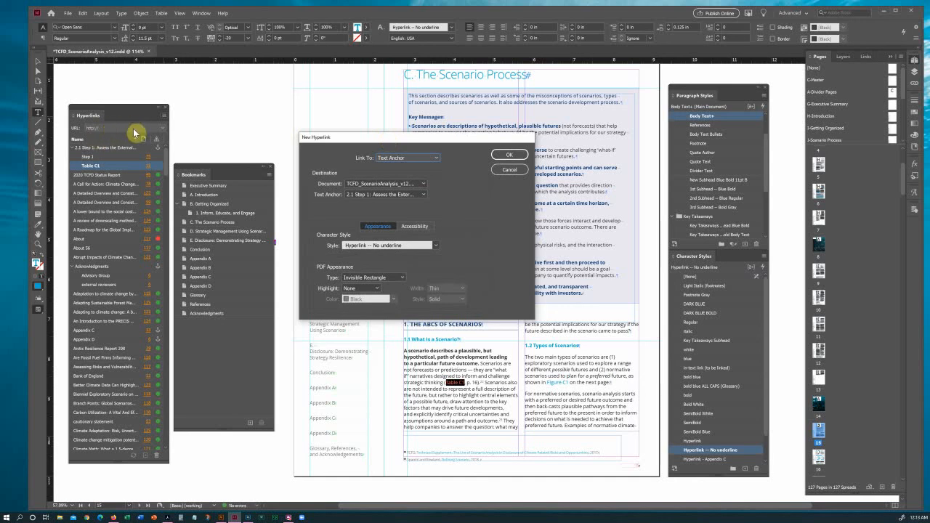
pyautogui.click(396, 159)
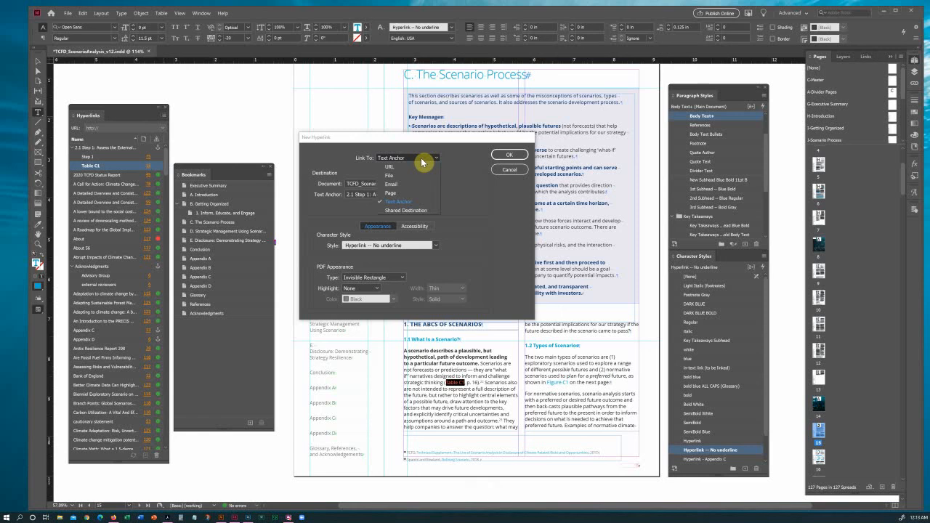
pyautogui.click(409, 202)
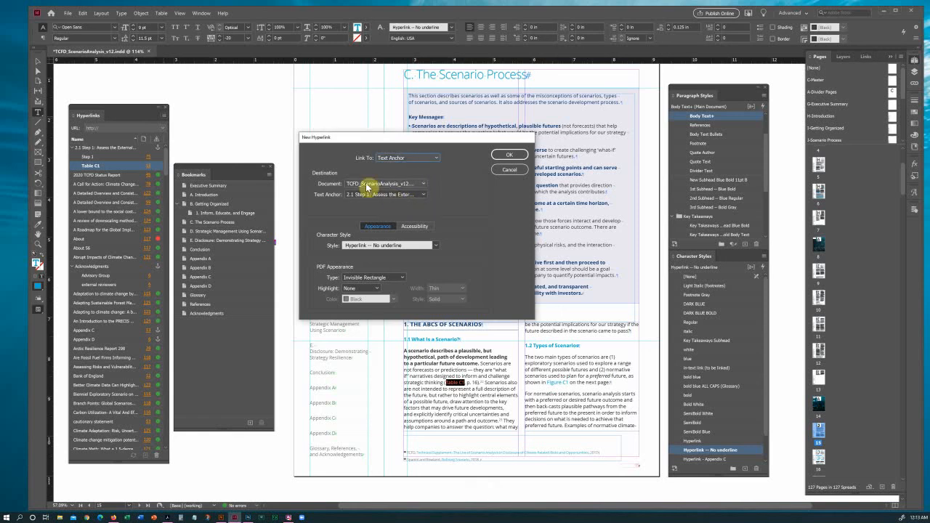
pyautogui.click(393, 198)
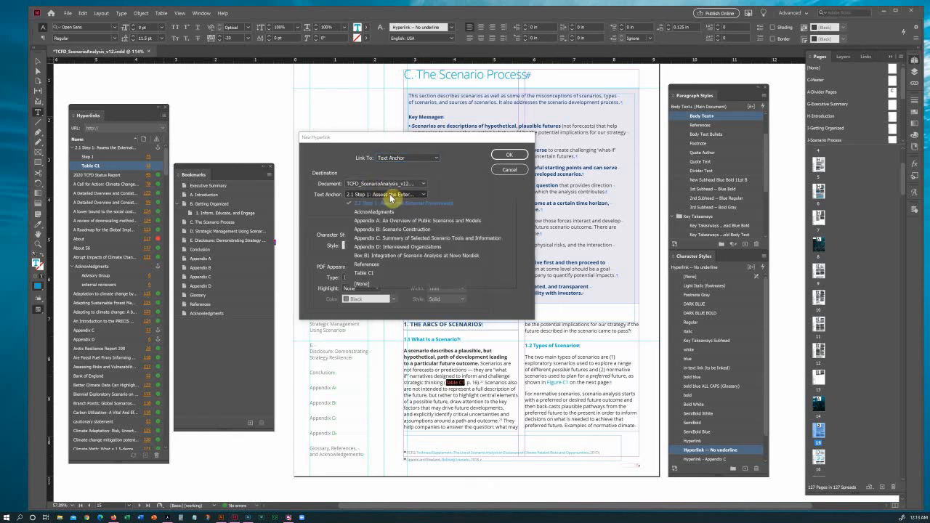
pyautogui.click(378, 274)
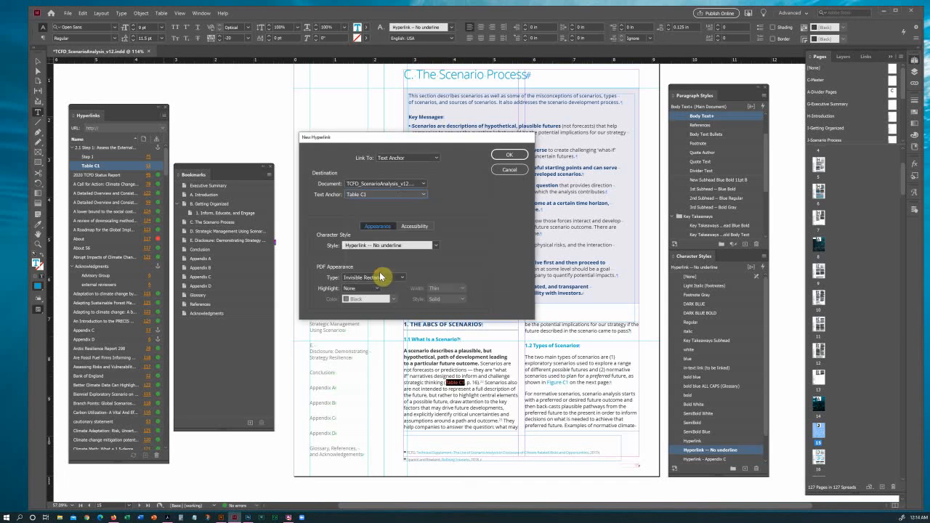
pyautogui.click(437, 245)
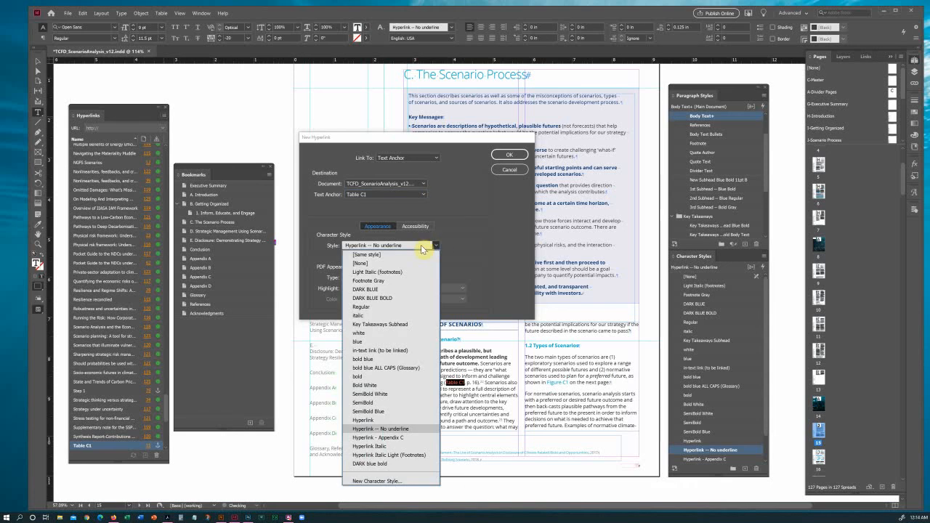
pyautogui.click(421, 245)
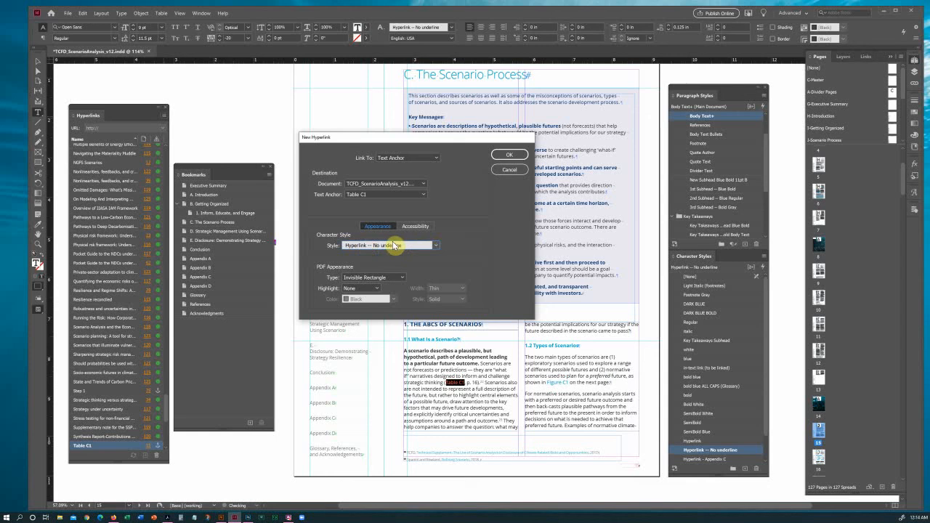
pyautogui.click(512, 157)
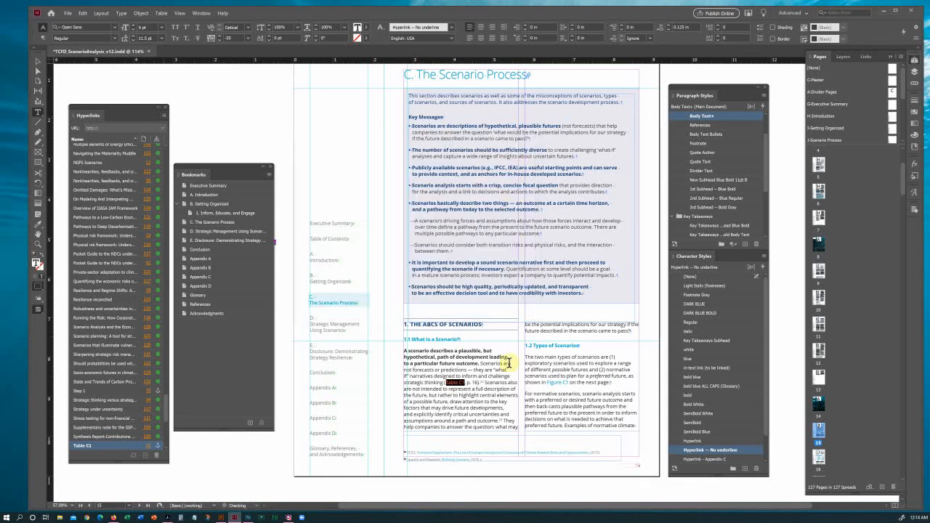
pyautogui.click(500, 390)
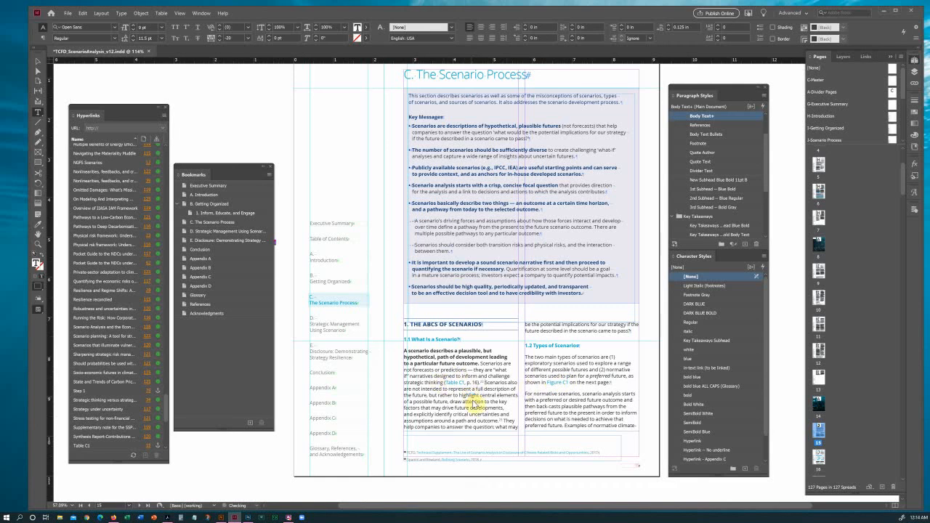
# Export pages 14-17 as the interactive PDF TCFD_ScenarioAnalysis_v12-test3.pdf.
pyautogui.hotkey('ctrl', 'e')
pyautogui.click(450, 380)
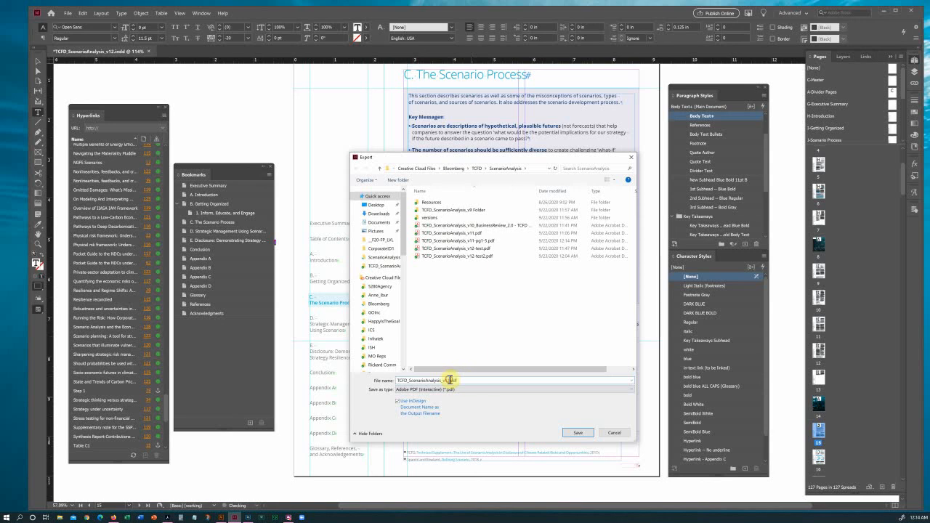
pyautogui.write('-test3')
pyautogui.press('Return')
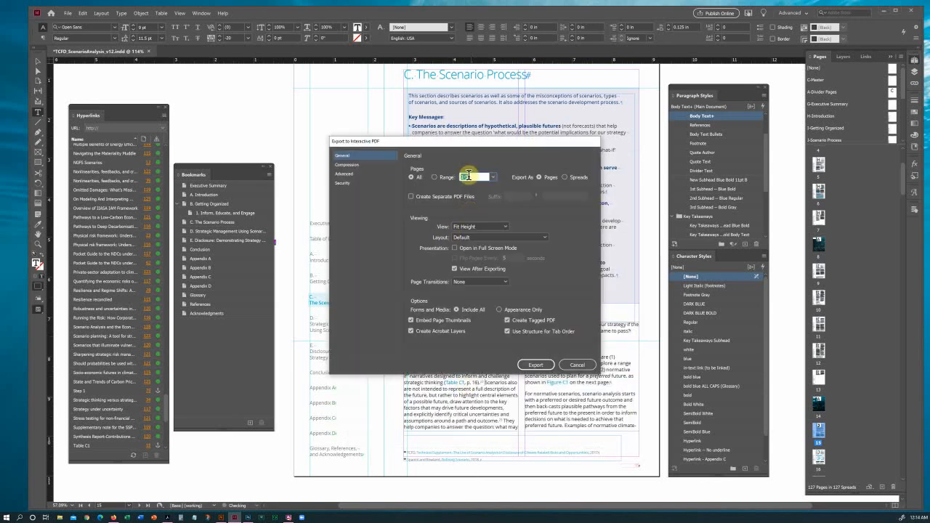
pyautogui.write('14-17')
pyautogui.click(535, 365)
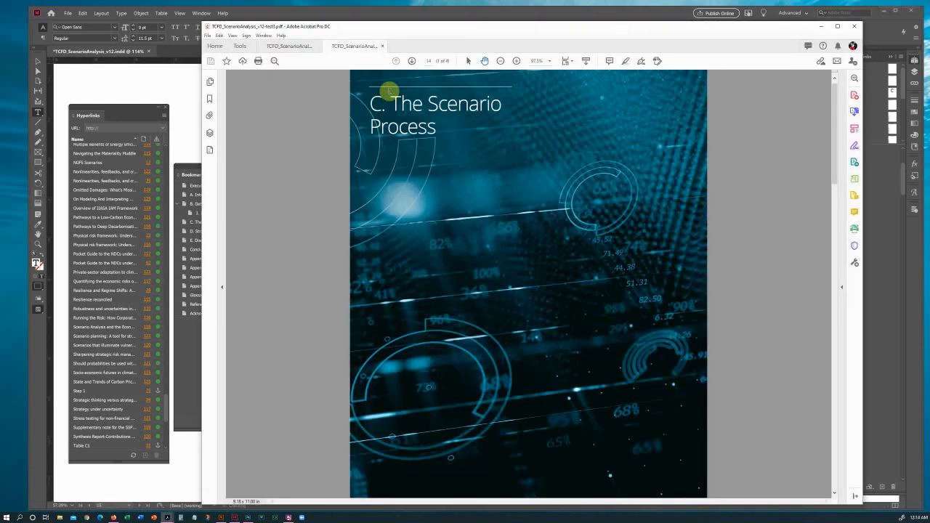
# Test that the Table C1 link jumps to the table, going back and following it again.
pyautogui.click(413, 61)
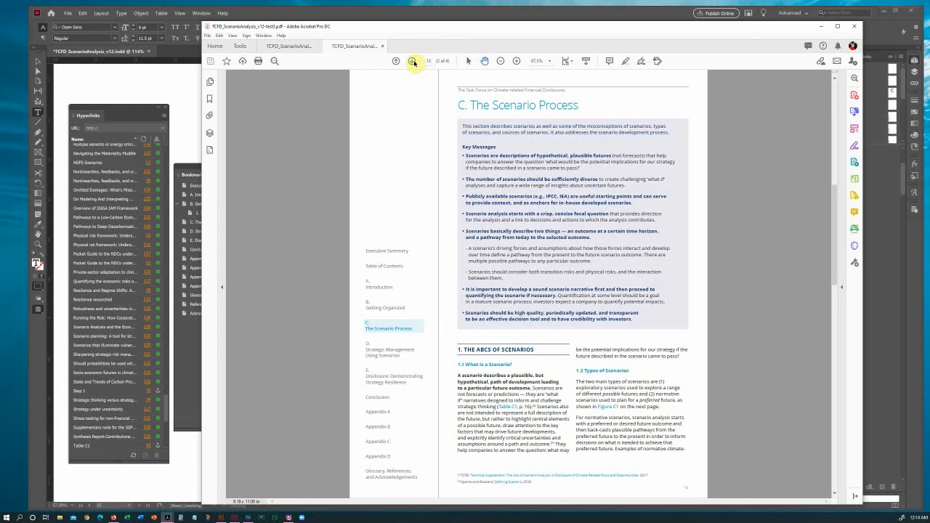
pyautogui.click(413, 61)
pyautogui.click(396, 61)
pyautogui.click(509, 408)
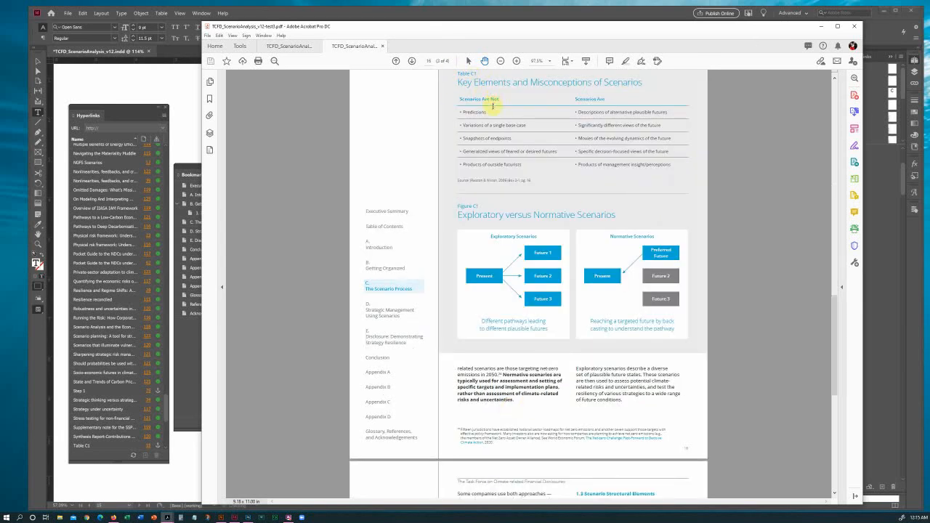
pyautogui.moveTo(486, 71); pyautogui.dragTo(483, 118)
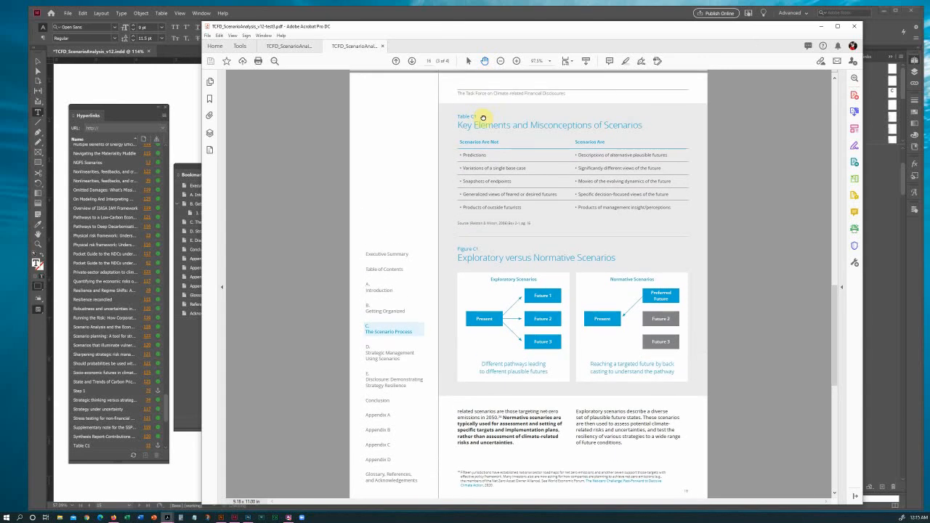
pyautogui.click(396, 61)
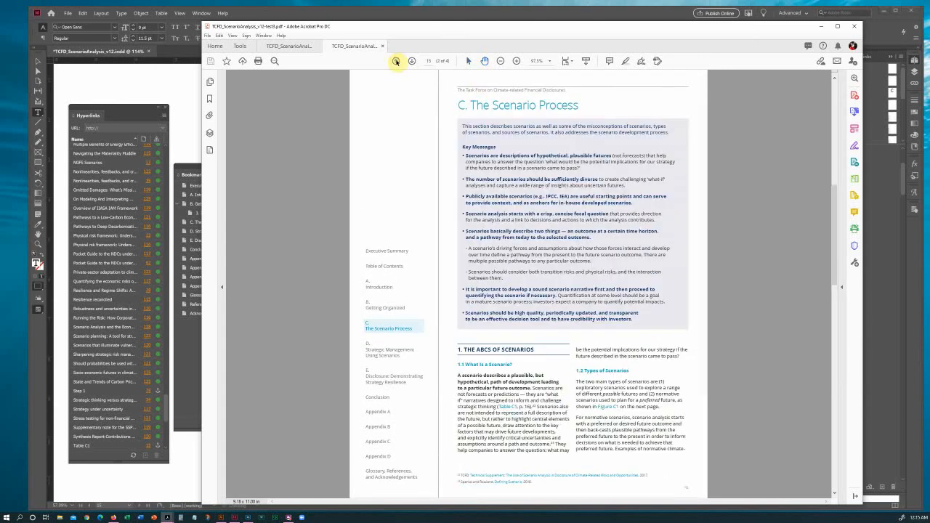
pyautogui.click(512, 408)
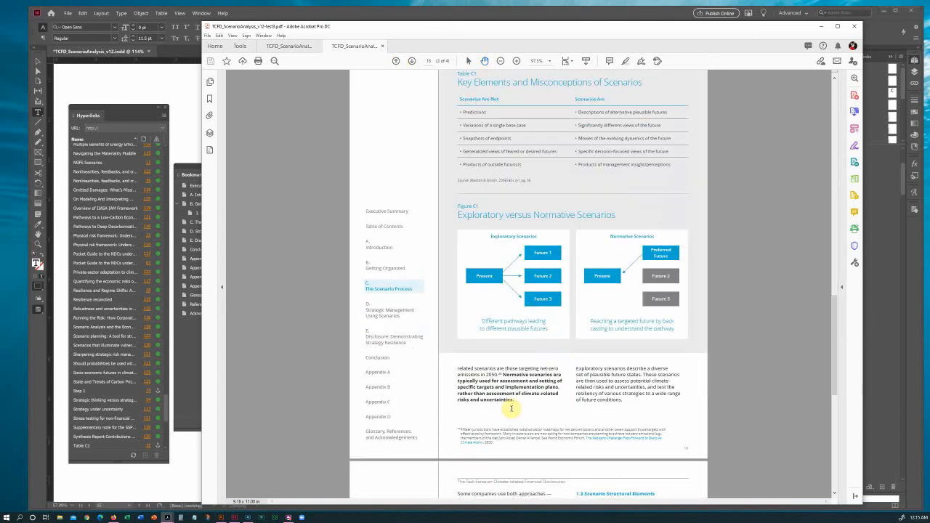
# Test the C. The Scenario Process bookmark from the Bookmarks pane, then close the test PDF.
pyautogui.click(209, 99)
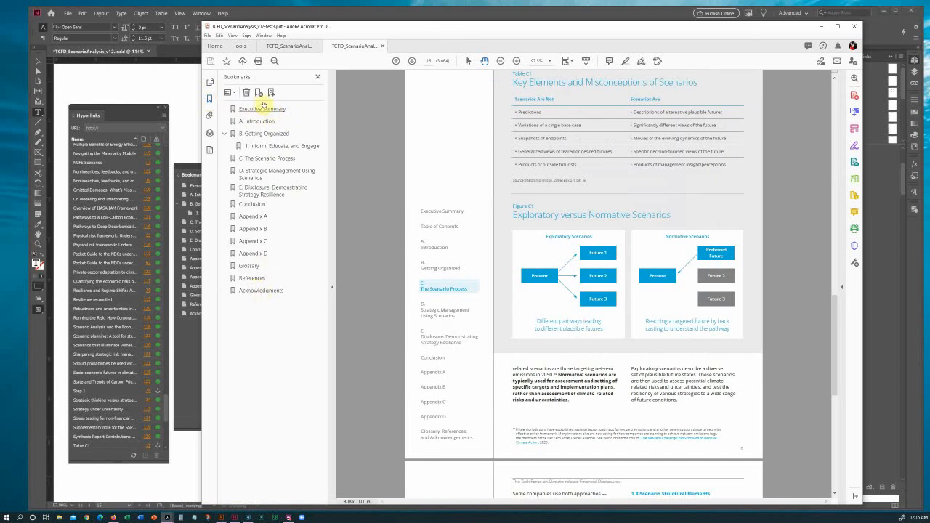
pyautogui.click(397, 62)
pyautogui.click(397, 62)
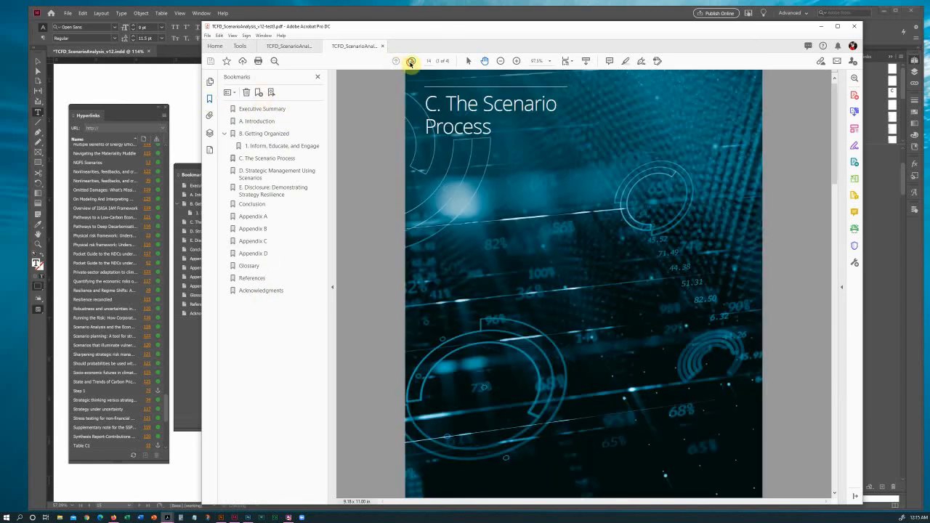
pyautogui.click(412, 62)
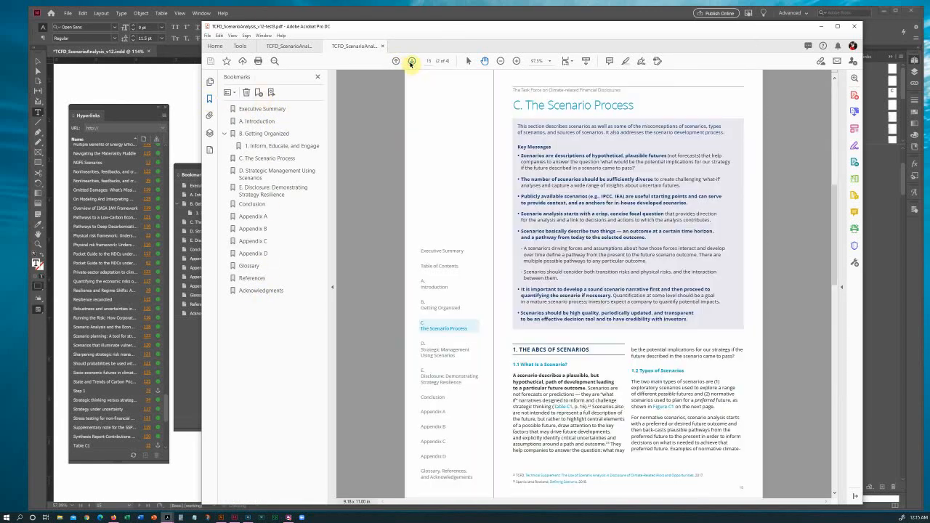
pyautogui.click(262, 158)
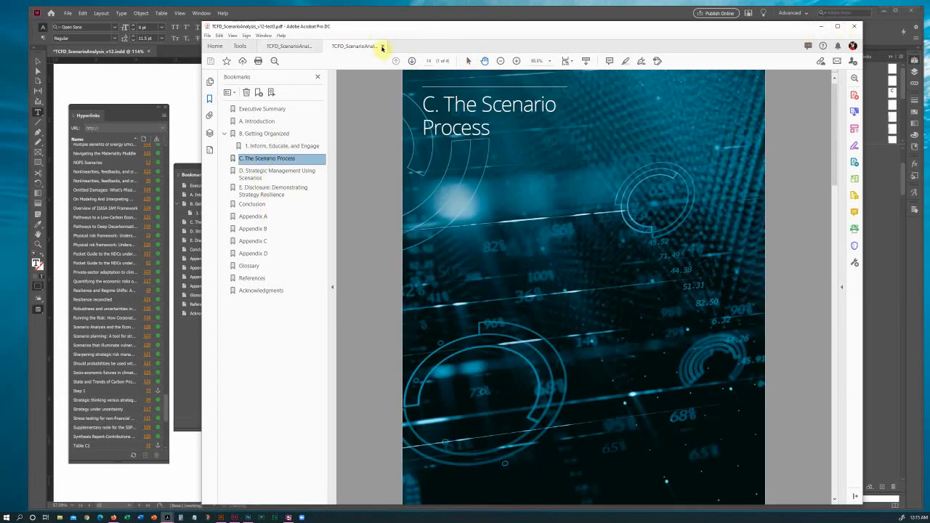
pyautogui.click(382, 46)
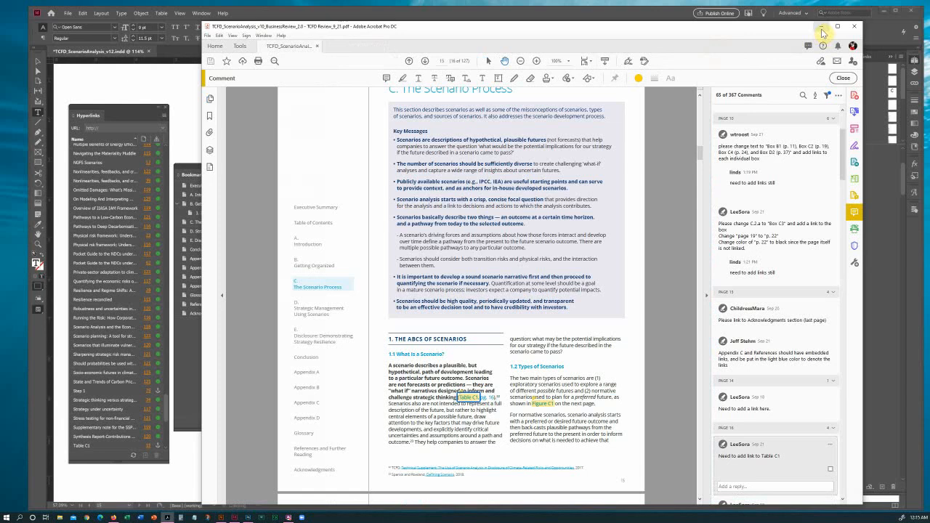
# Minimize Acrobat to bring the InDesign layout back to the front.
pyautogui.click(821, 27)
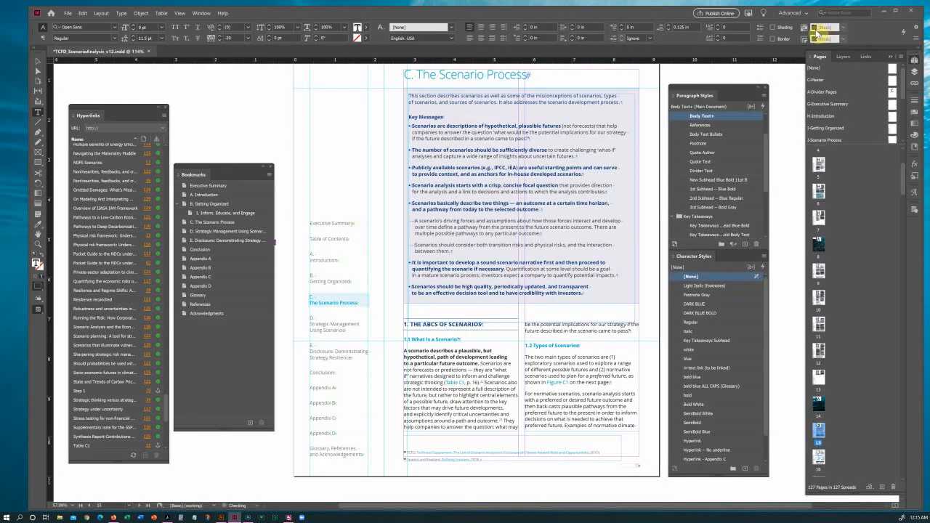